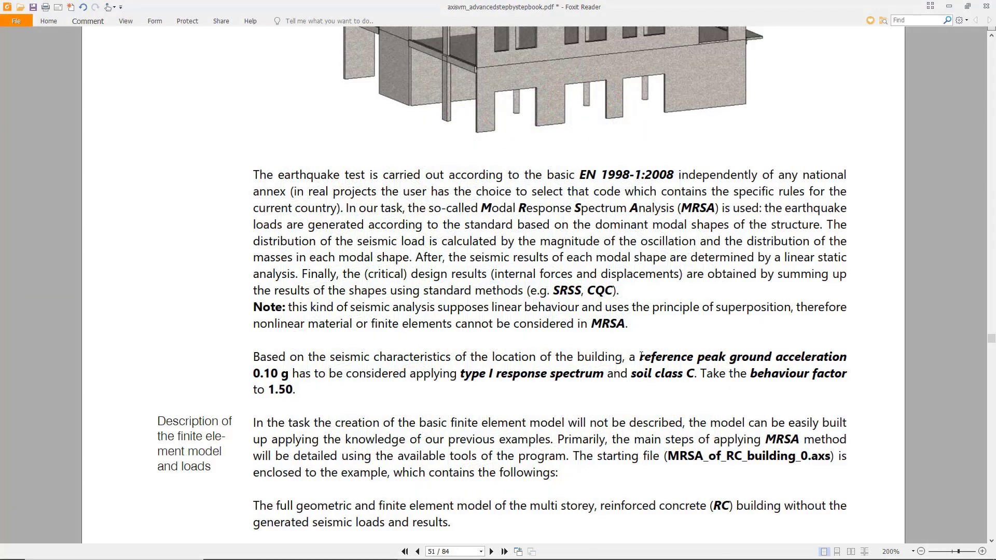
Examine the seismic parameters in the manual: reference peak ground acceleration, response spectrum type, soil class and behaviour factor.
{"action": "left_click_drag", "start_coordinate": [641, 356], "coordinate": [290, 378]}
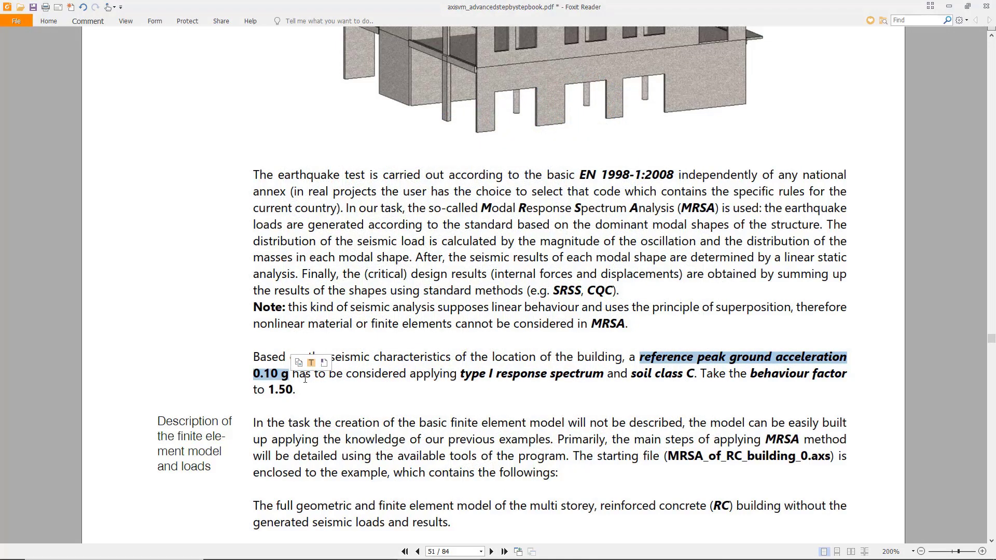
{"action": "left_click_drag", "start_coordinate": [458, 375], "coordinate": [697, 376]}
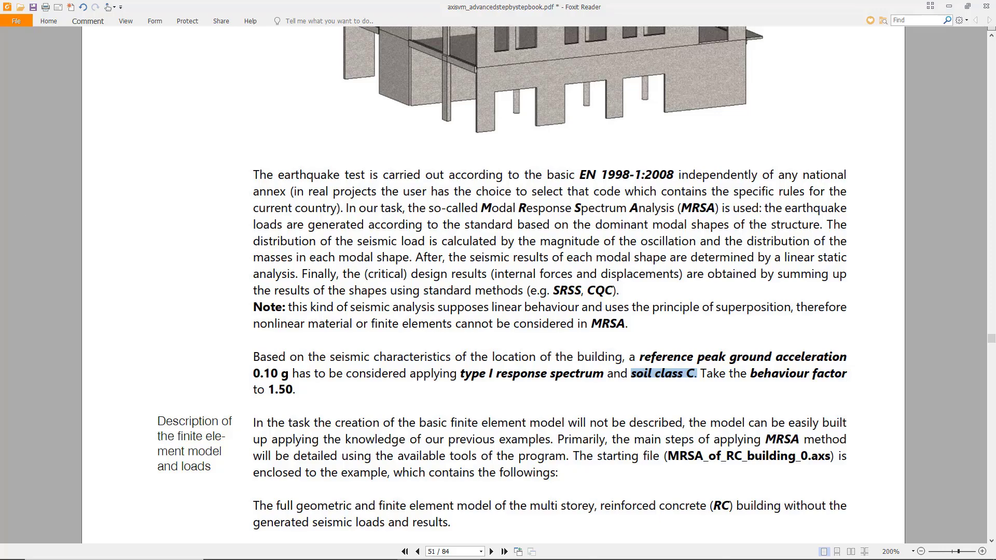
{"action": "left_click_drag", "start_coordinate": [253, 389], "coordinate": [295, 390]}
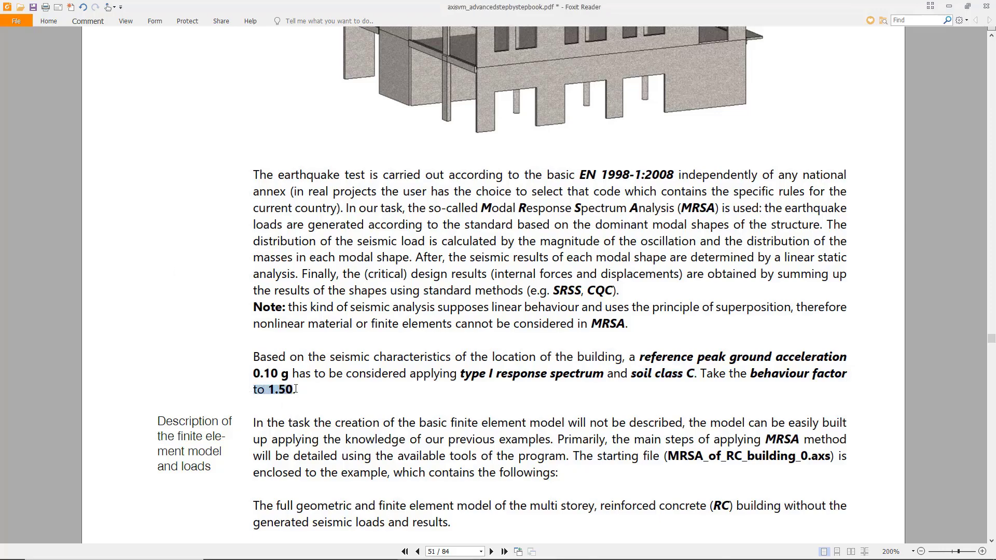
{"action": "left_click", "coordinate": [383, 247]}
{"action": "scroll", "coordinate": [384, 247], "scroll_direction": "down", "scroll_amount": 3}
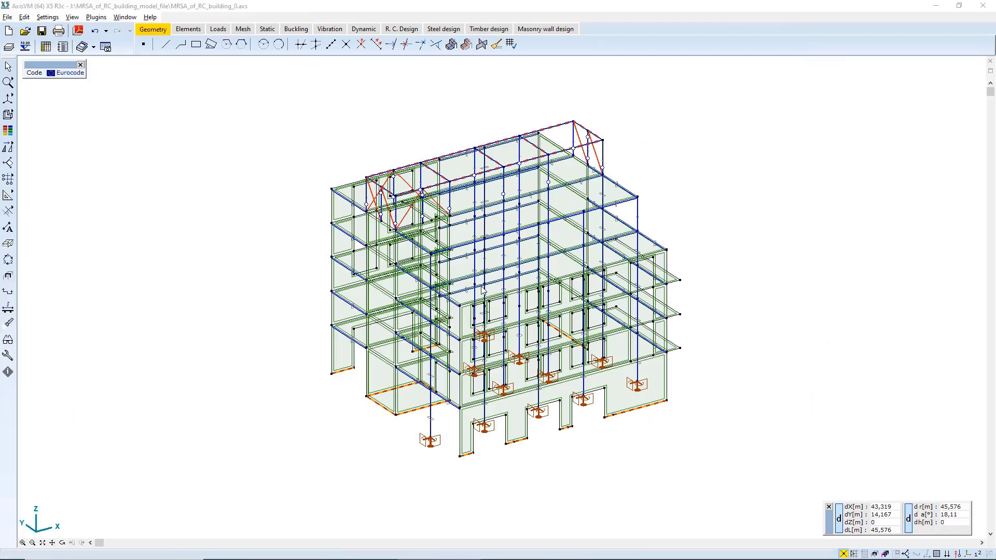
Switch to AxisVM and examine the geometry of the multi-storey building model from several directions, including the roof structure.
{"action": "left_click", "coordinate": [249, 240]}
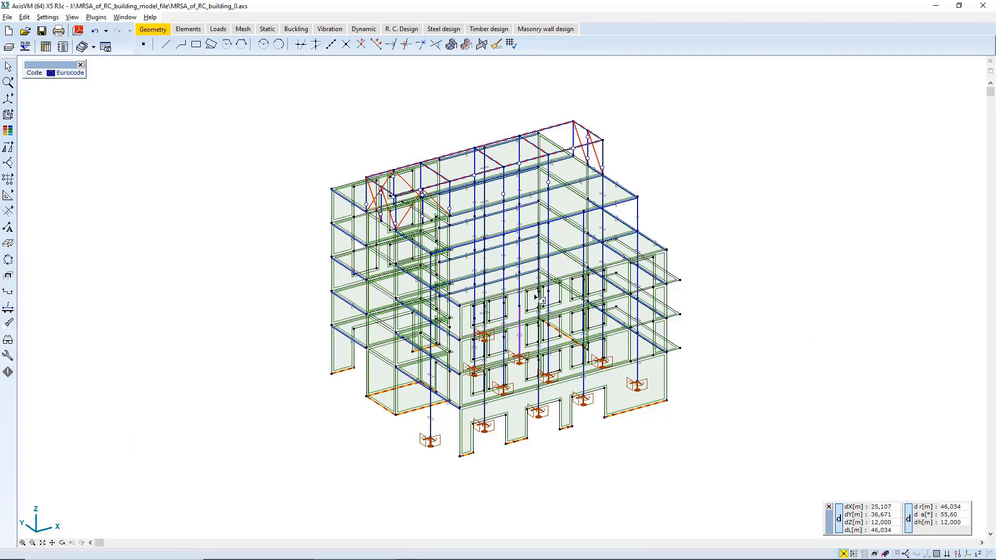
{"action": "middle_click_drag", "start_coordinate": [690, 280], "coordinate": [698, 317], "text": "shift"}
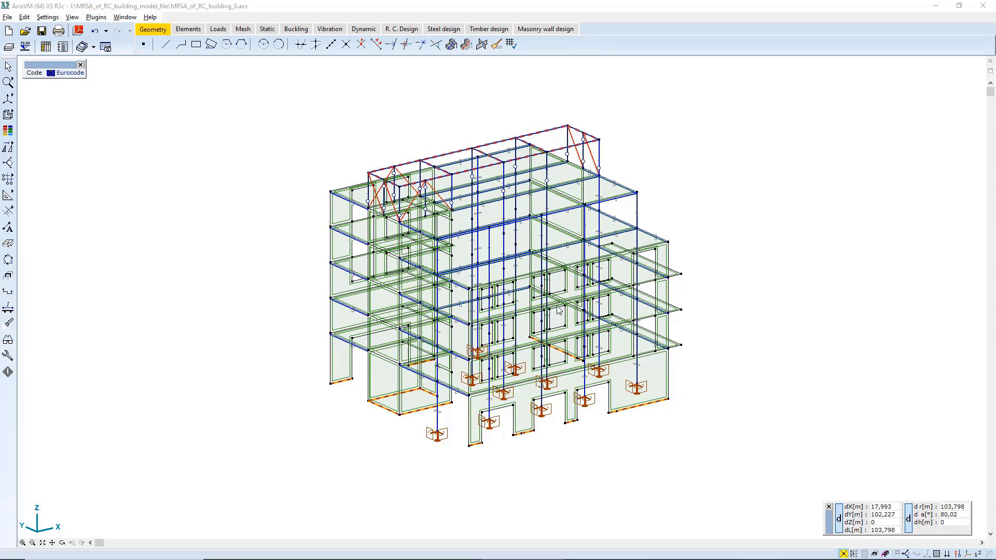
{"action": "left_click", "coordinate": [743, 274]}
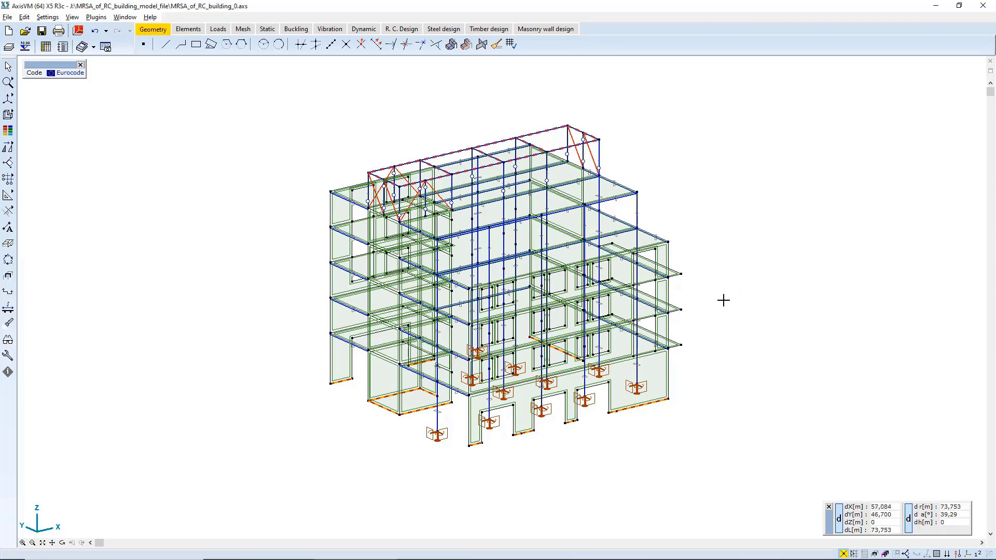
{"action": "left_click_drag", "start_coordinate": [719, 306], "coordinate": [738, 322]}
{"action": "middle_click_drag", "start_coordinate": [731, 289], "coordinate": [381, 356], "text": "alt"}
{"action": "middle_click_drag", "start_coordinate": [729, 358], "coordinate": [763, 193], "text": "alt"}
{"action": "middle_click_drag", "start_coordinate": [255, 187], "coordinate": [547, 213], "text": "alt"}
{"action": "key", "text": "ctrl+1"}
{"action": "scroll", "coordinate": [472, 142], "scroll_direction": "up", "scroll_amount": 3}
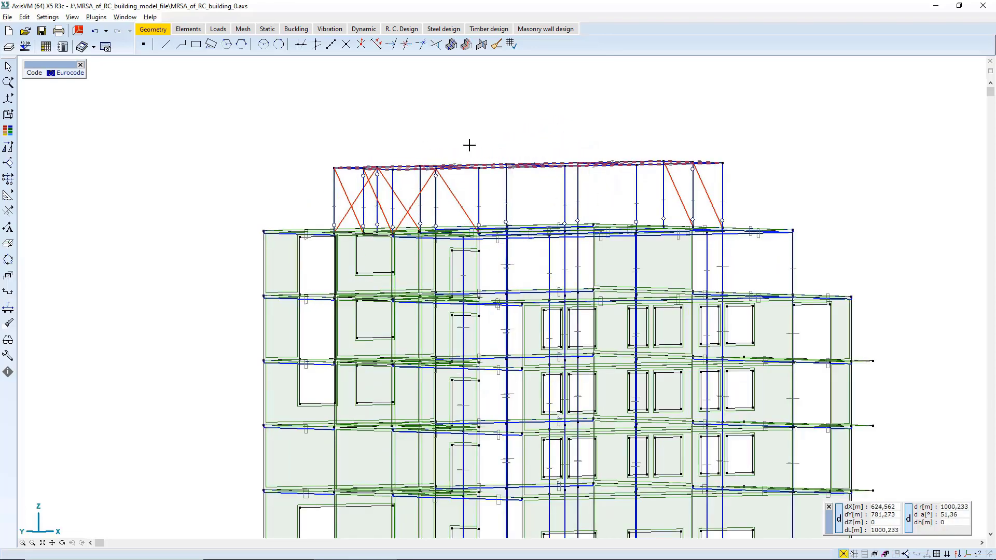
{"action": "middle_click_drag", "start_coordinate": [616, 129], "coordinate": [555, 212], "text": "alt"}
Inspect the steel roof bracing, the column supports and the properties of the line support beneath the core wall.
{"action": "mouse_move", "coordinate": [8, 98]}
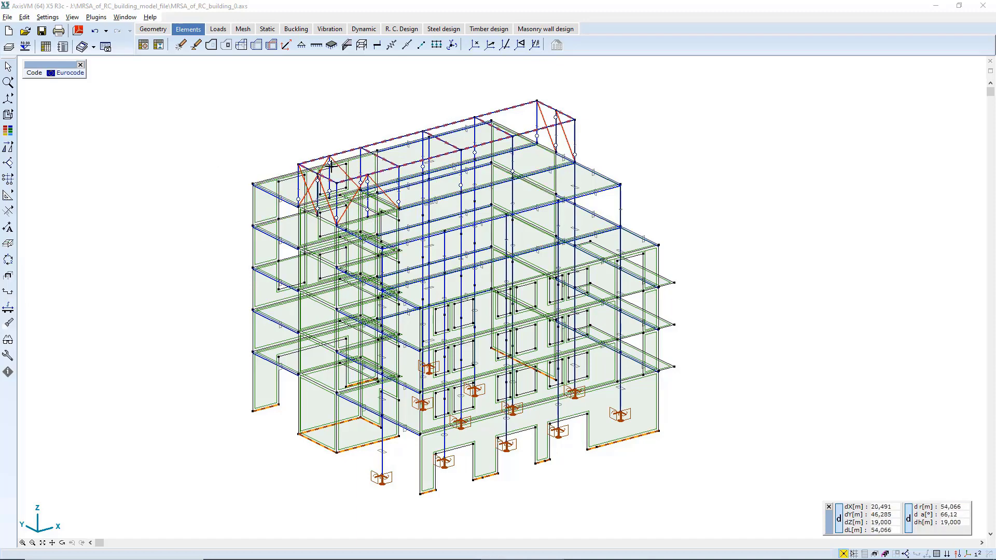
{"action": "middle_click_drag", "start_coordinate": [331, 163], "coordinate": [540, 121], "text": "shift"}
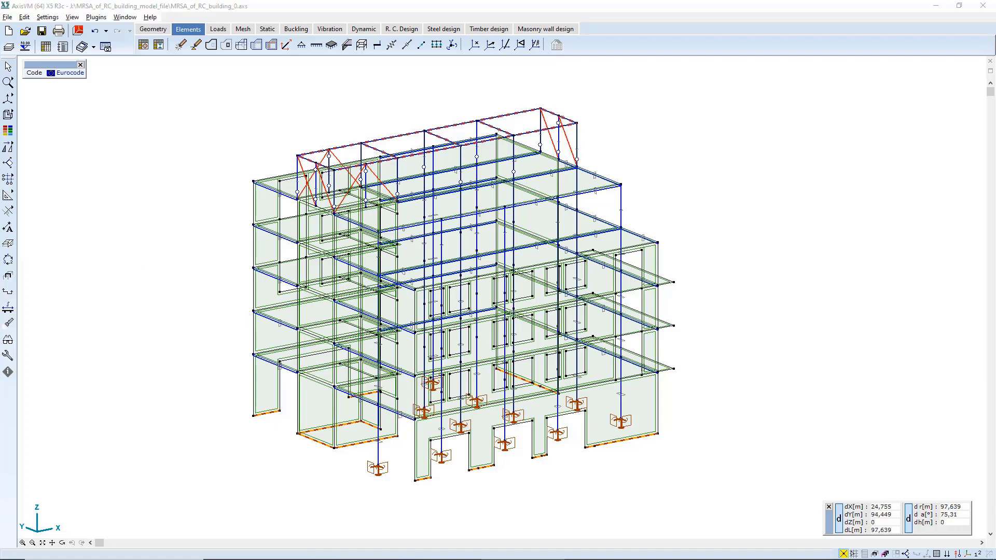
{"action": "left_click", "coordinate": [388, 482]}
{"action": "middle_click_drag", "start_coordinate": [346, 450], "coordinate": [423, 494], "text": "alt"}
{"action": "mouse_move", "coordinate": [418, 490]}
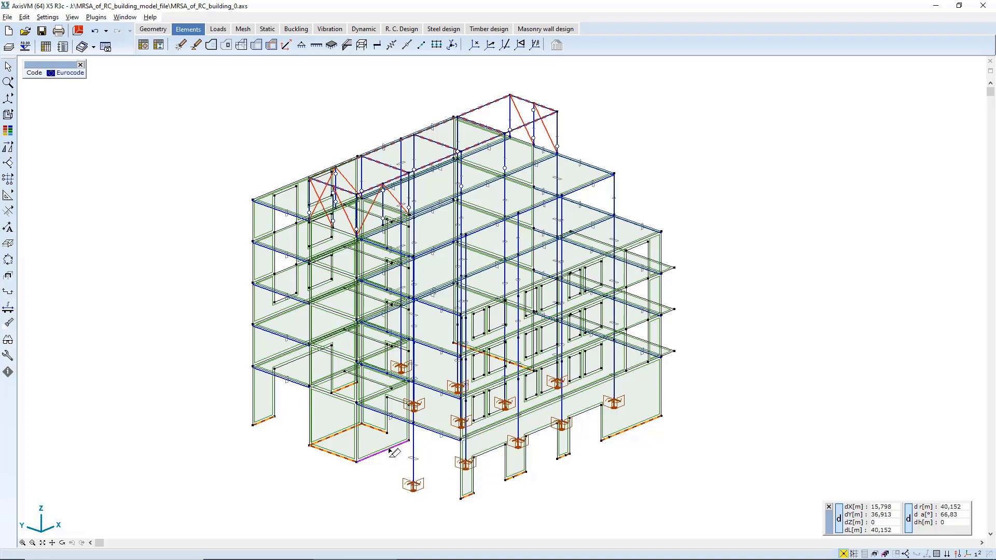
{"action": "mouse_move", "coordinate": [390, 451]}
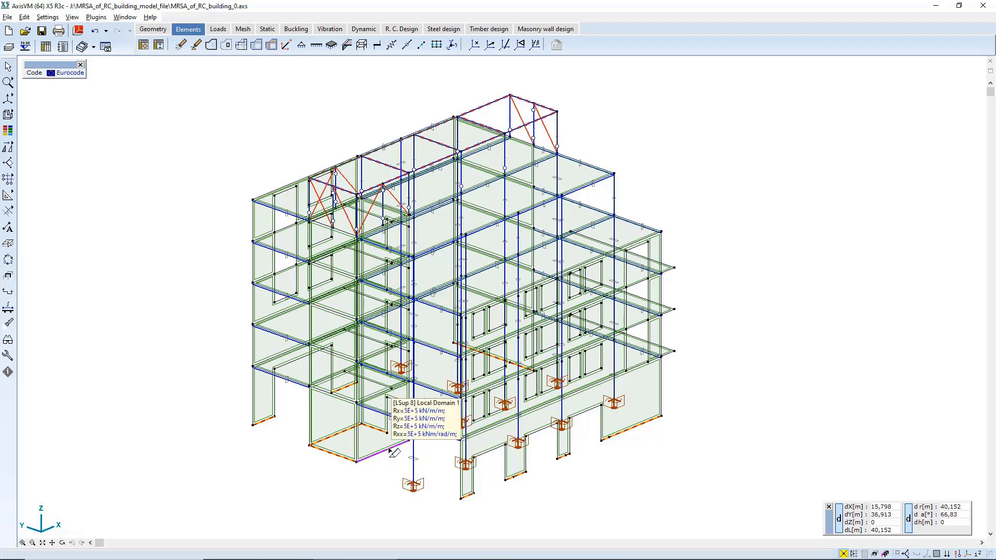
{"action": "mouse_move", "coordinate": [8, 99]}
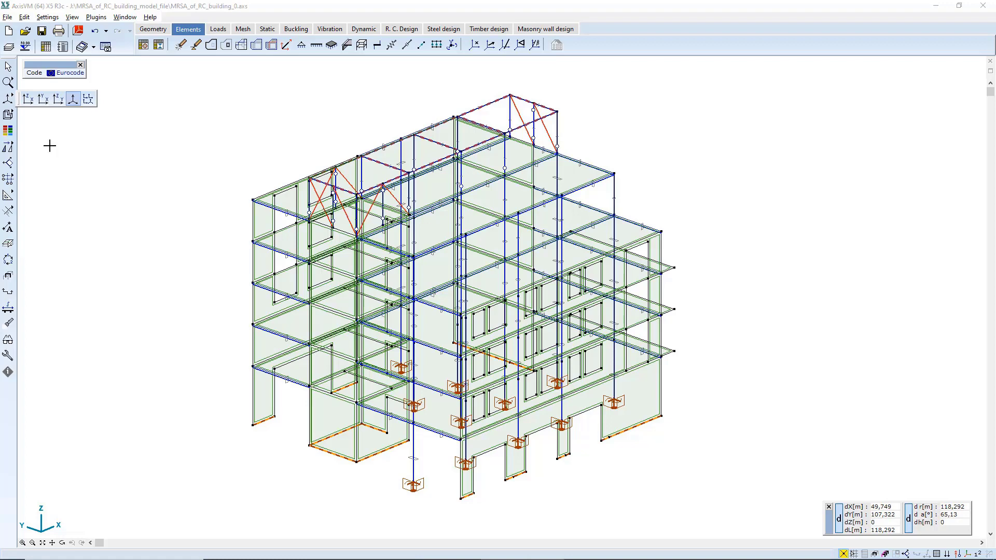
Review the model's load cases, load combinations and the user-defined parts for columns, slabs, bracing and walls.
{"action": "left_click", "coordinate": [219, 31]}
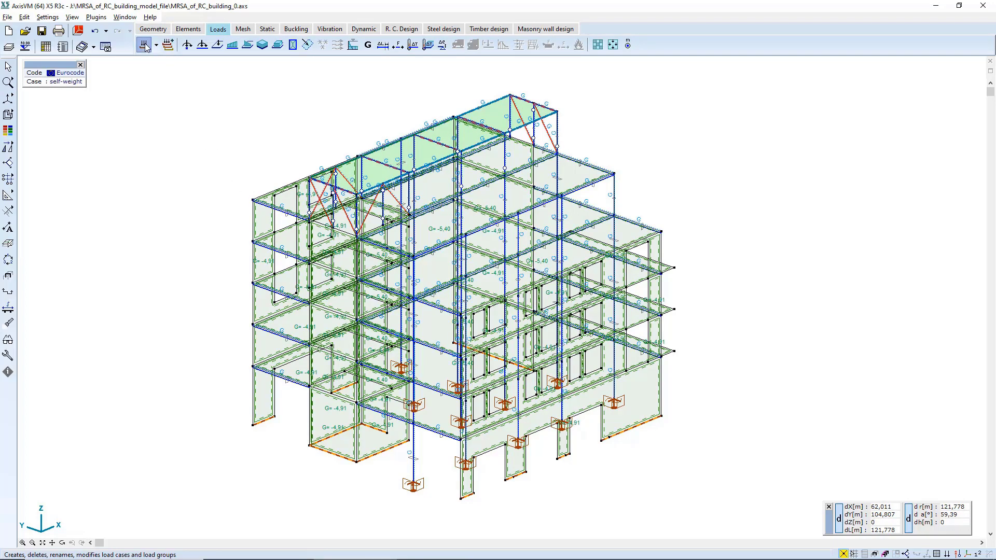
{"action": "left_click", "coordinate": [144, 46]}
{"action": "left_click_drag", "start_coordinate": [429, 132], "coordinate": [599, 122]}
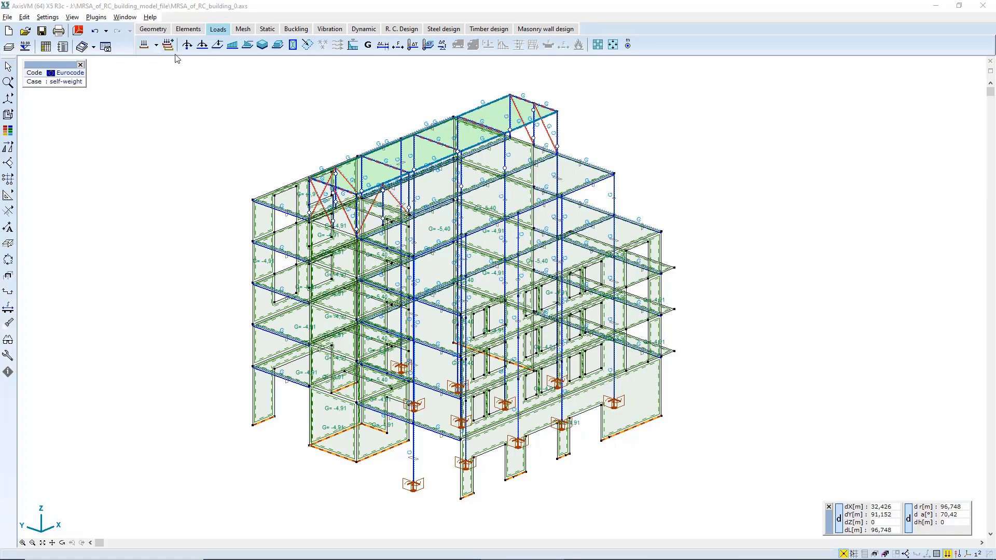
{"action": "left_click", "coordinate": [172, 41]}
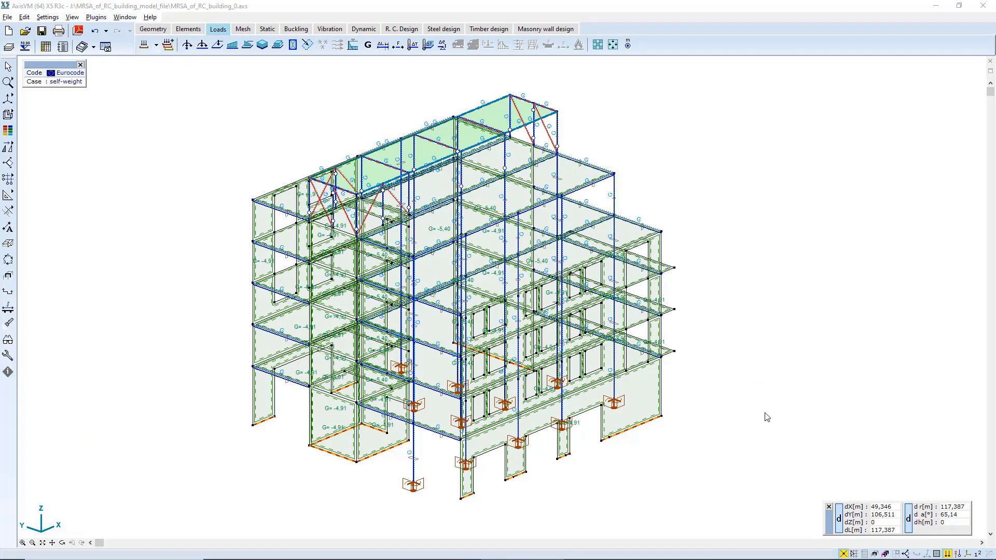
{"action": "left_click", "coordinate": [874, 555]}
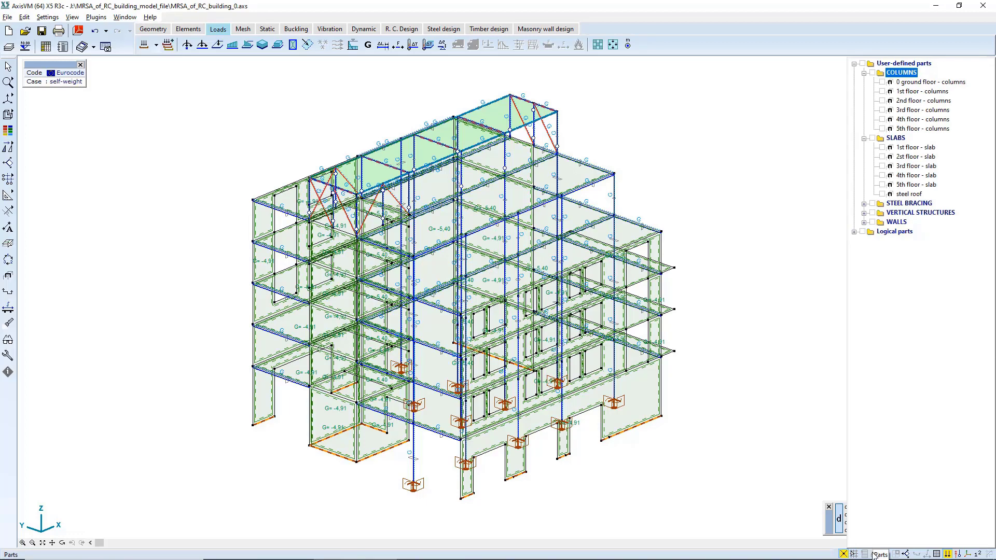
{"action": "left_click", "coordinate": [864, 555]}
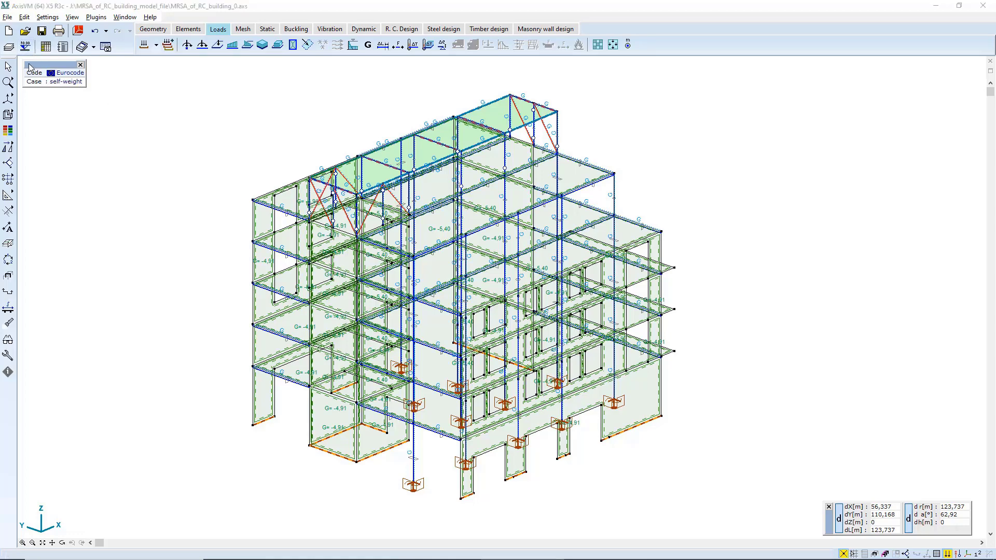
Open the storey settings and have the building's storeys found automatically.
{"action": "left_click", "coordinate": [25, 46]}
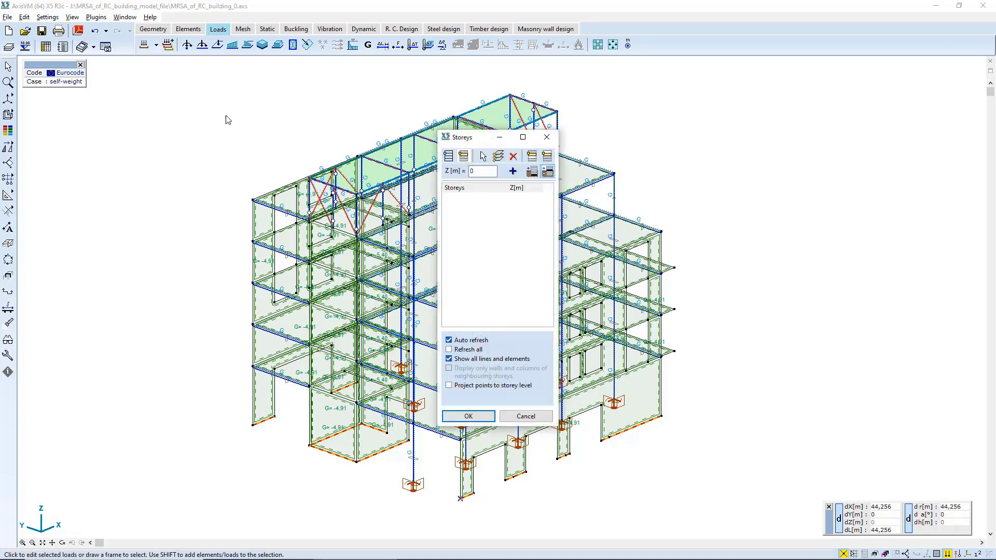
{"action": "left_click_drag", "start_coordinate": [485, 139], "coordinate": [687, 142]}
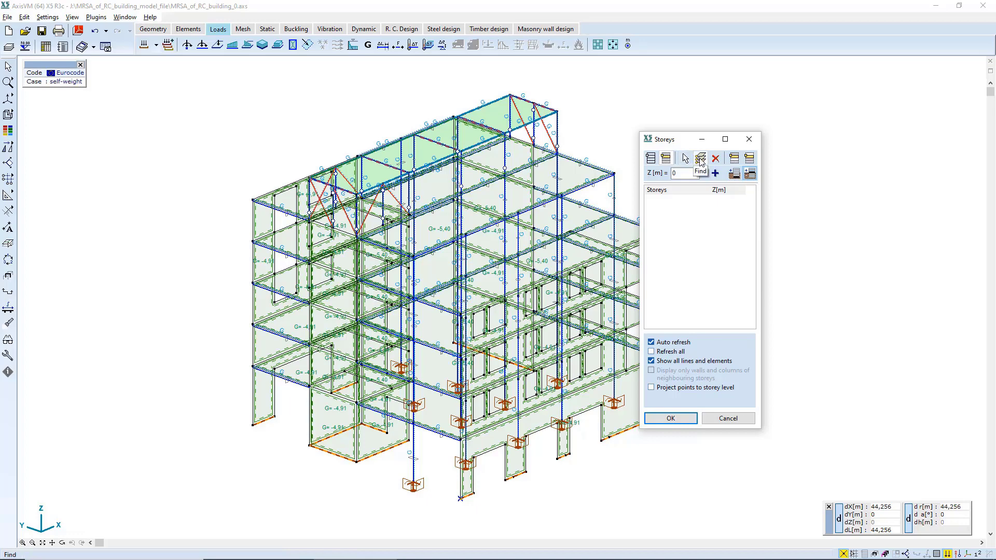
{"action": "left_click", "coordinate": [701, 159]}
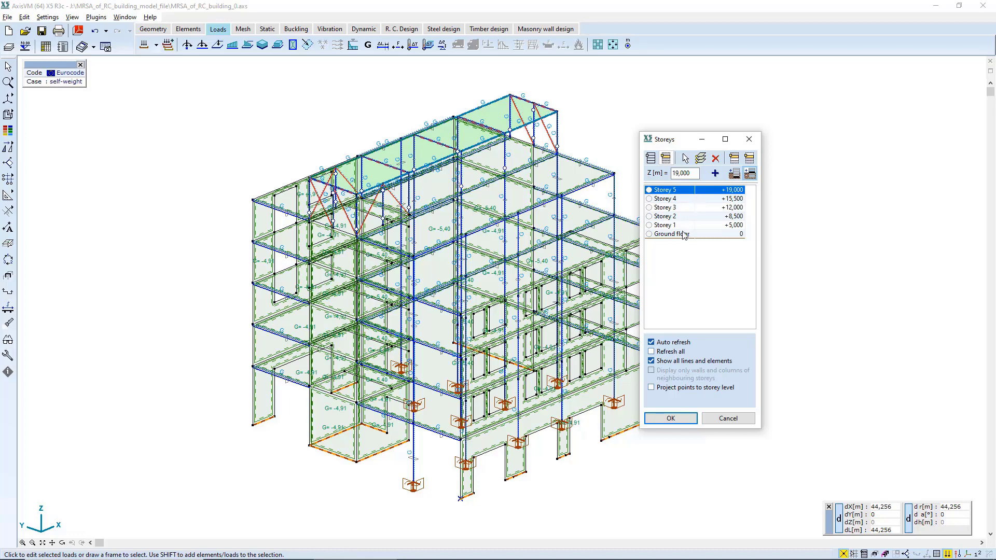
Add a storey at 22.5 m by picking a corner node of the steel roof, and accept the storey list.
{"action": "left_click", "coordinate": [686, 158]}
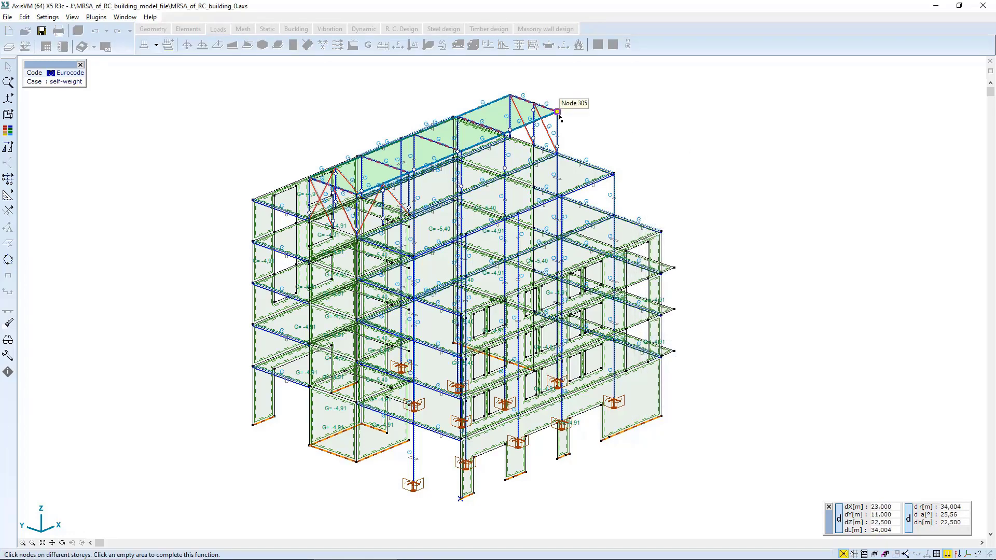
{"action": "left_click", "coordinate": [557, 111]}
{"action": "left_click", "coordinate": [592, 95]}
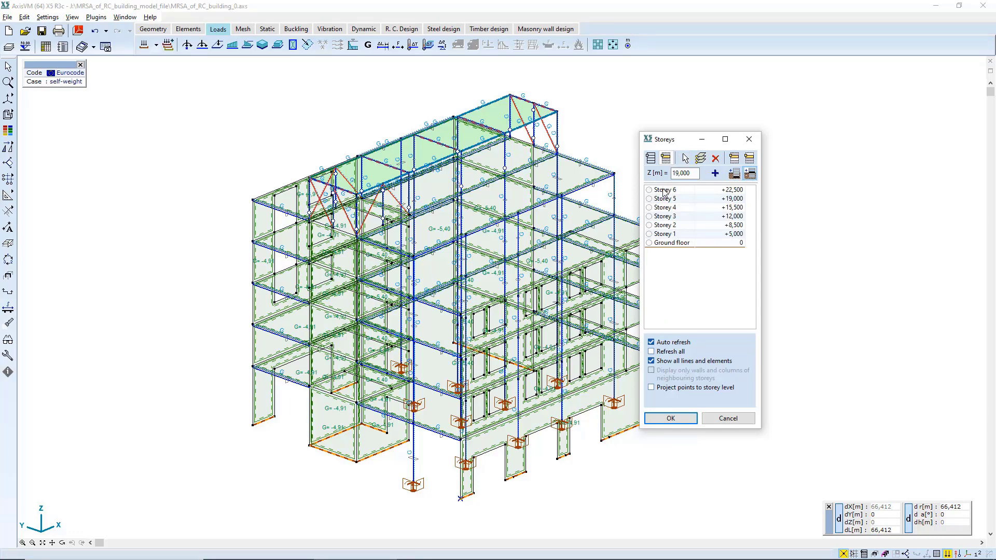
{"action": "left_click", "coordinate": [671, 419]}
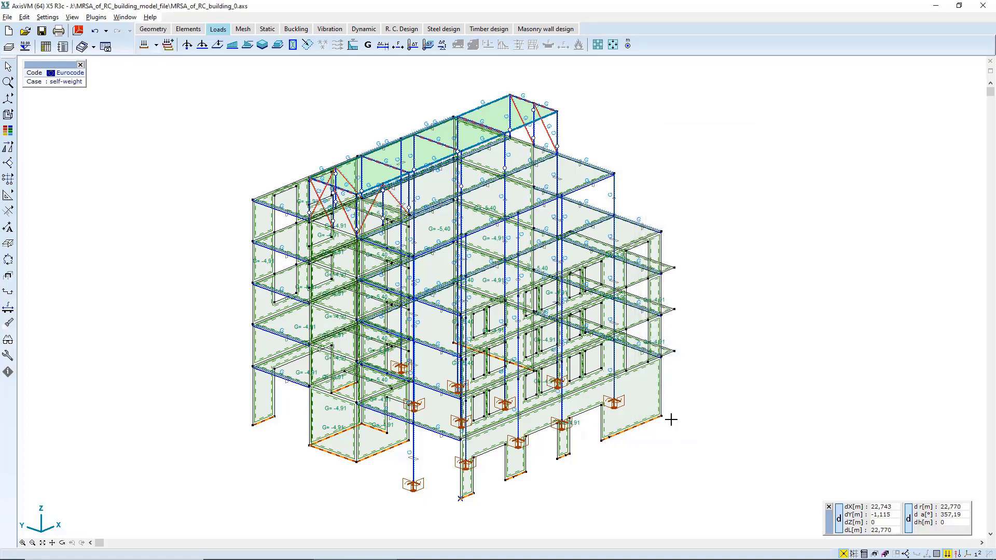
Display the storeys one at a time from Ground floor up to Storey 6, and restore the view of the whole building.
{"action": "left_click", "coordinate": [864, 555]}
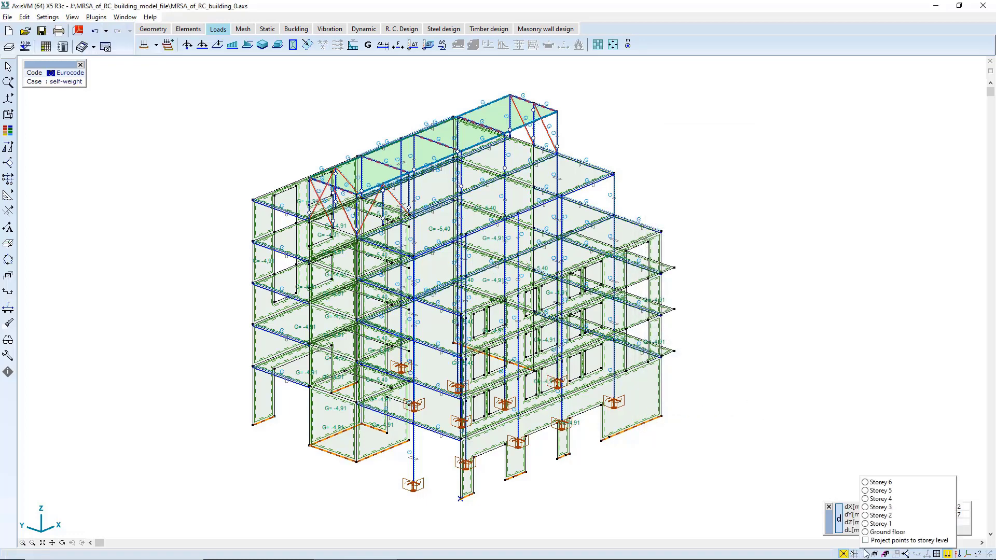
{"action": "left_click", "coordinate": [865, 532]}
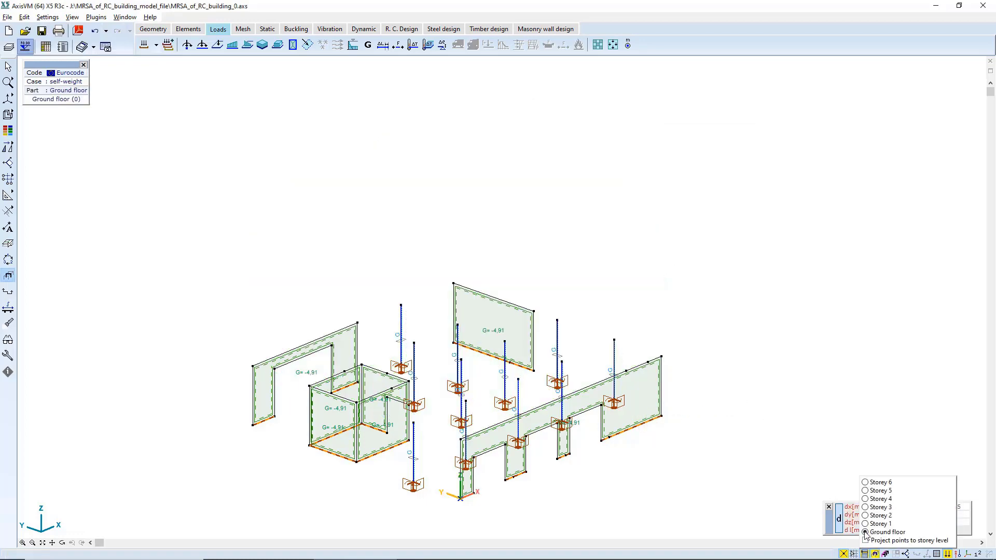
{"action": "left_click", "coordinate": [865, 524]}
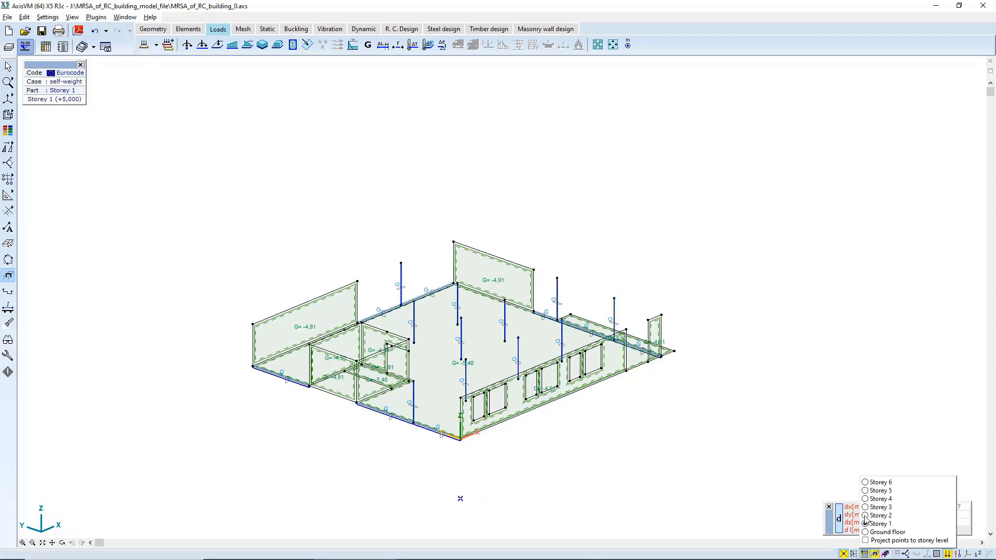
{"action": "left_click", "coordinate": [865, 516]}
{"action": "left_click", "coordinate": [865, 507]}
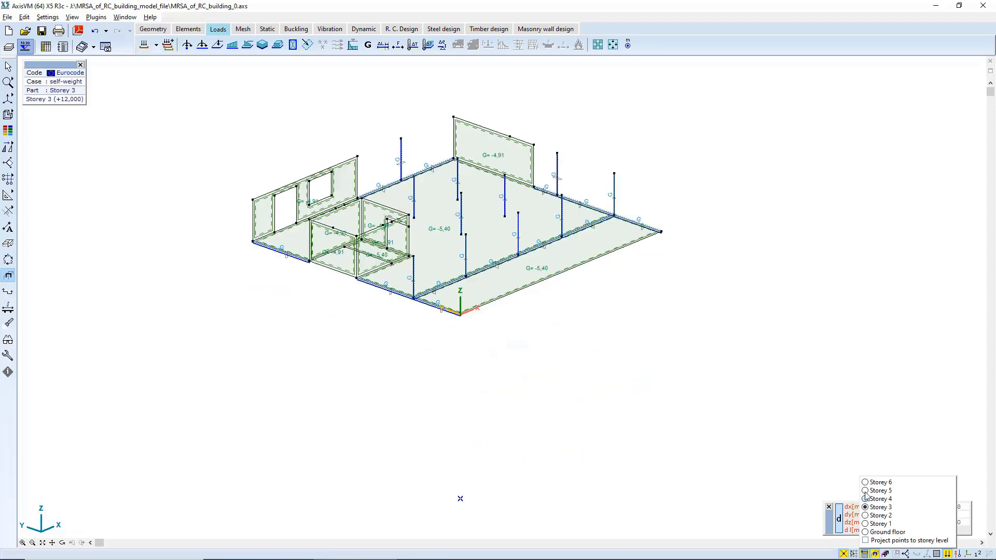
{"action": "left_click", "coordinate": [866, 491]}
{"action": "left_click", "coordinate": [865, 483]}
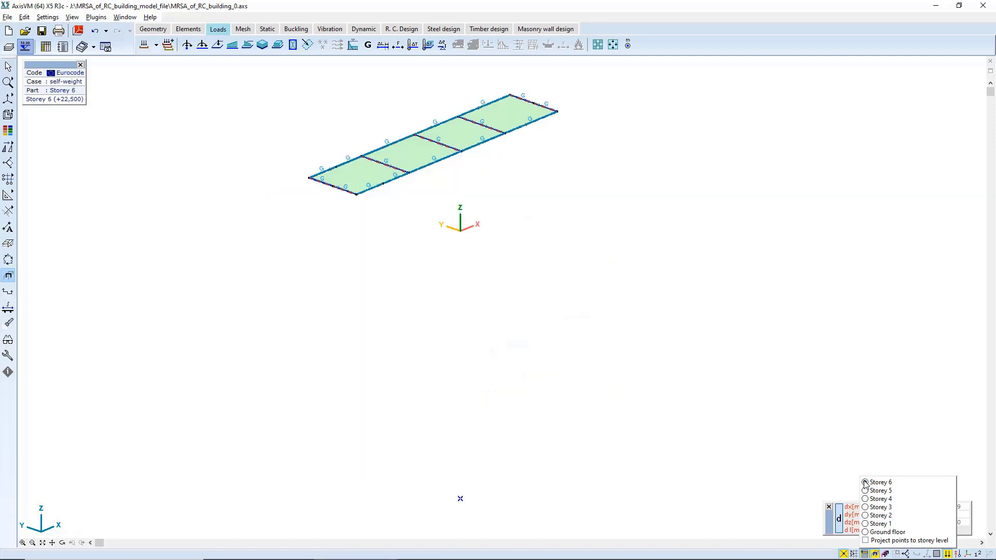
{"action": "left_click", "coordinate": [690, 398]}
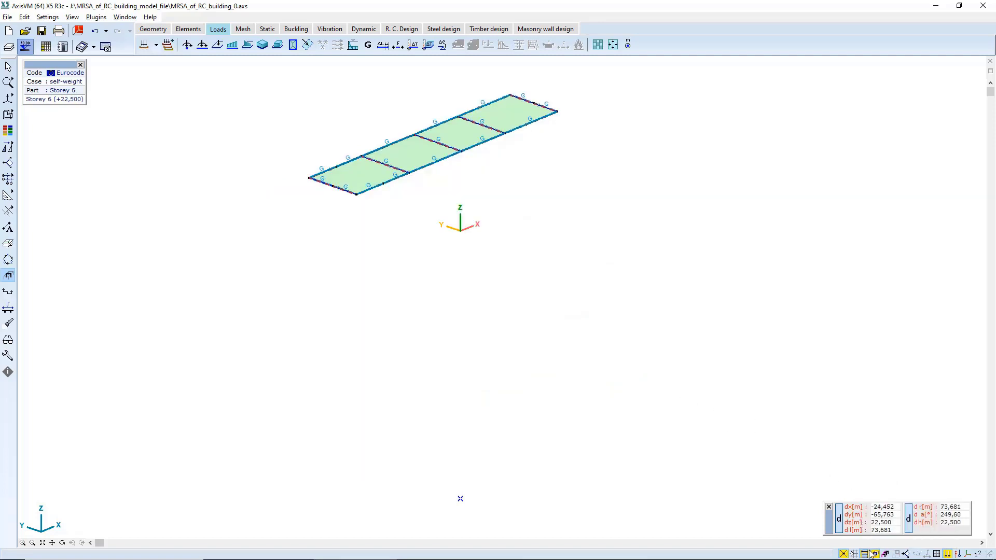
{"action": "left_click", "coordinate": [865, 554]}
{"action": "left_click", "coordinate": [865, 555]}
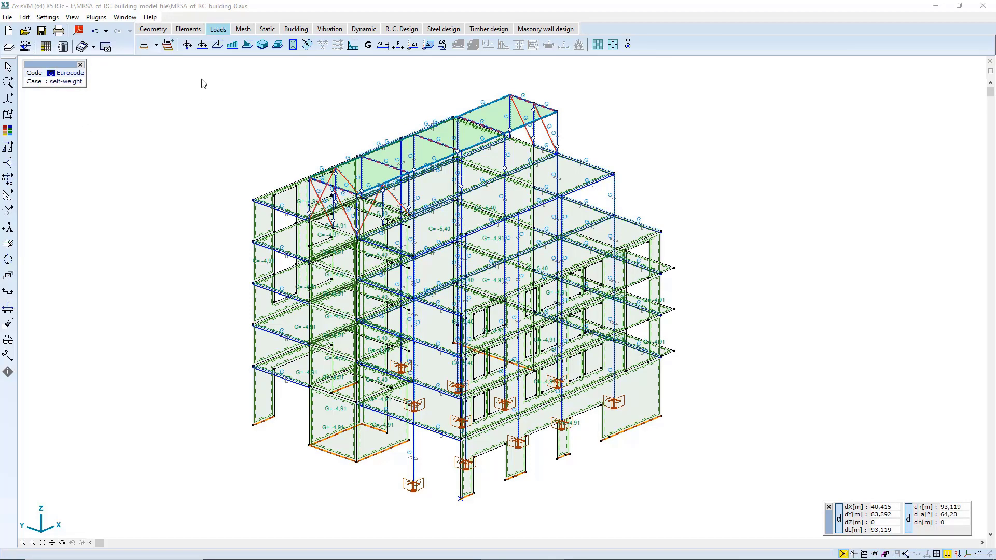
Switch to the Foxit Reader manual and examine the instructions for the SEISMIC load combination and its table of combination factors.
{"action": "left_click", "coordinate": [168, 46]}
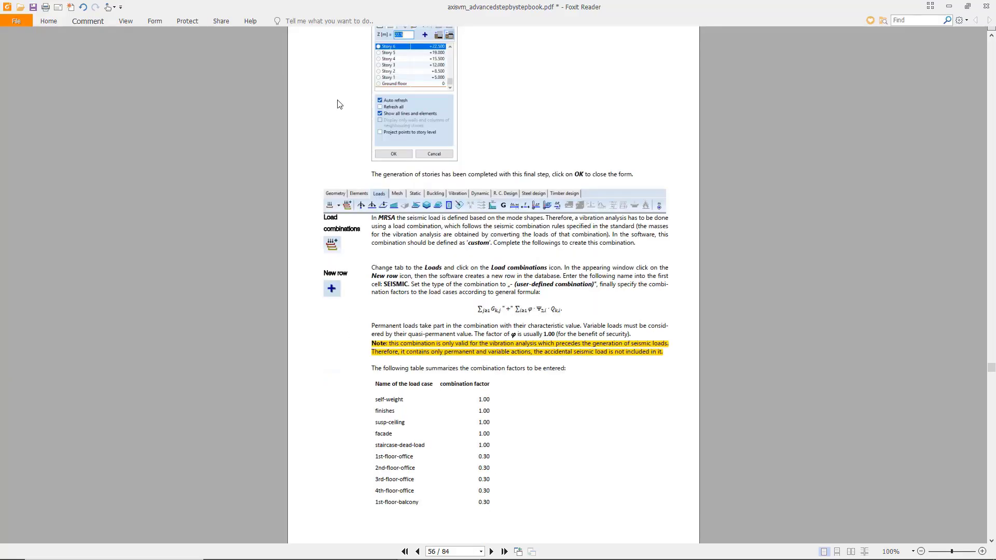
{"action": "left_click", "coordinate": [837, 552]}
{"action": "scroll", "coordinate": [610, 365], "scroll_direction": "down", "scroll_amount": 3}
{"action": "scroll", "coordinate": [502, 174], "scroll_direction": "up", "scroll_amount": 5, "text": "ctrl"}
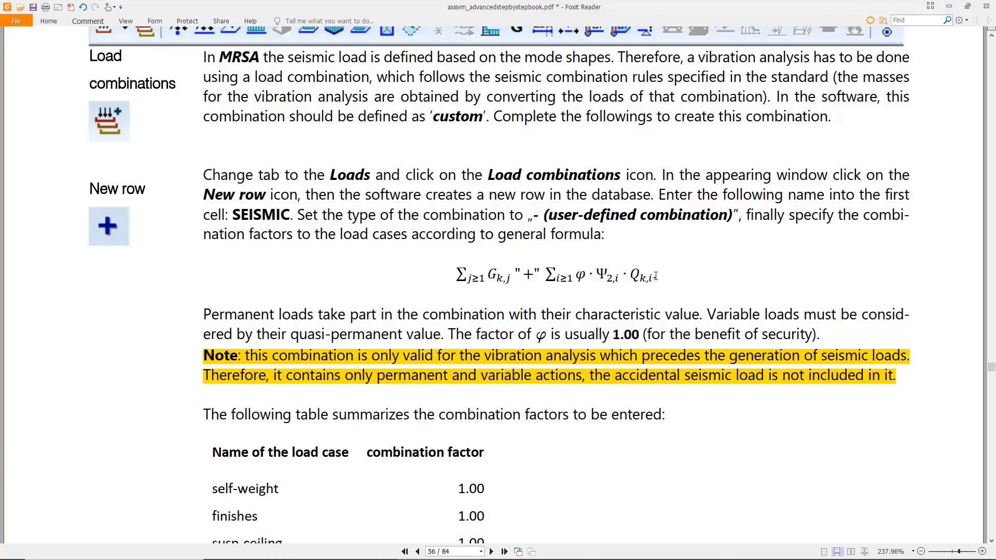
{"action": "scroll", "coordinate": [642, 279], "scroll_direction": "down", "scroll_amount": 3}
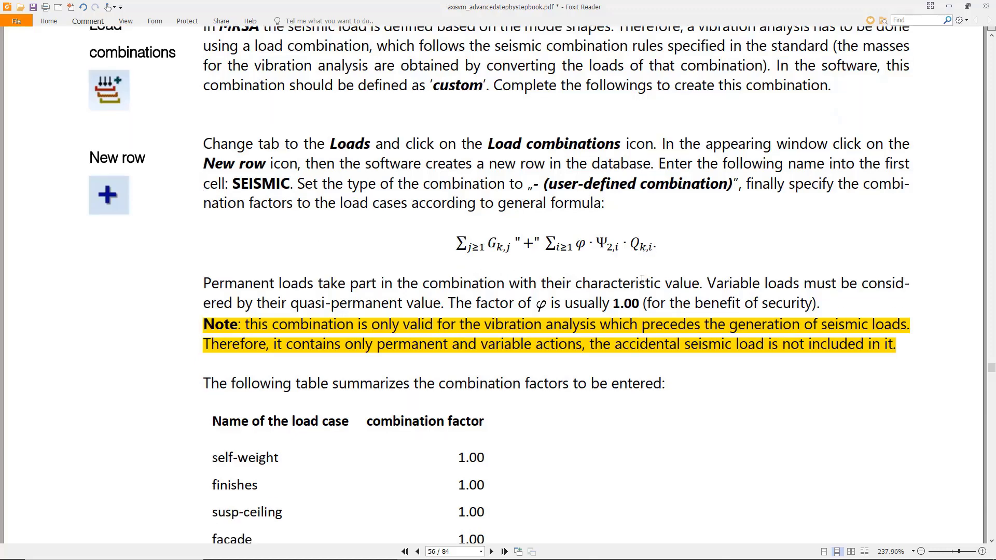
{"action": "scroll", "coordinate": [600, 281], "scroll_direction": "down", "scroll_amount": 2}
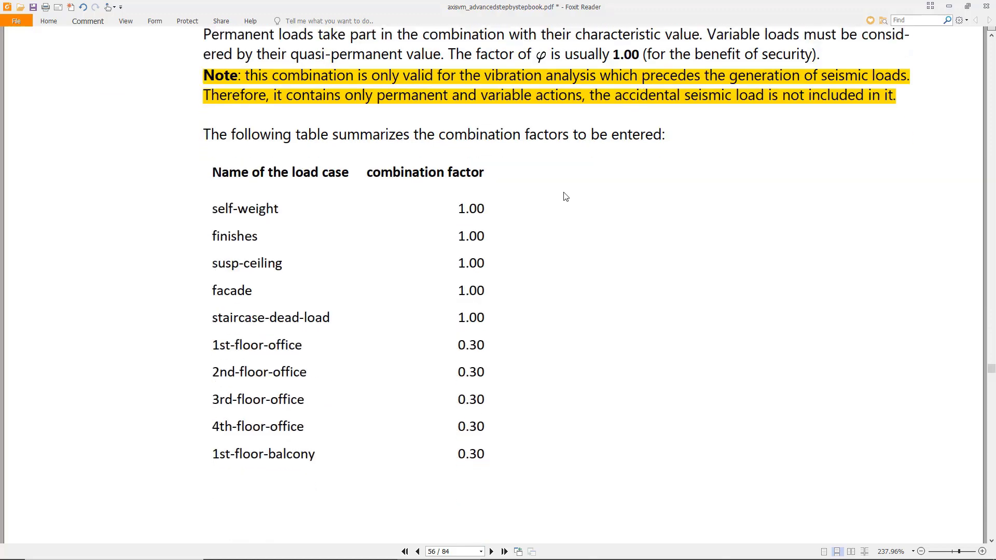
Examine the manual's table of combination factors from self-weight through staircase-var-load, and return to the AxisVM load combination table.
{"action": "scroll", "coordinate": [473, 199], "scroll_direction": "down", "scroll_amount": 1, "text": "ctrl"}
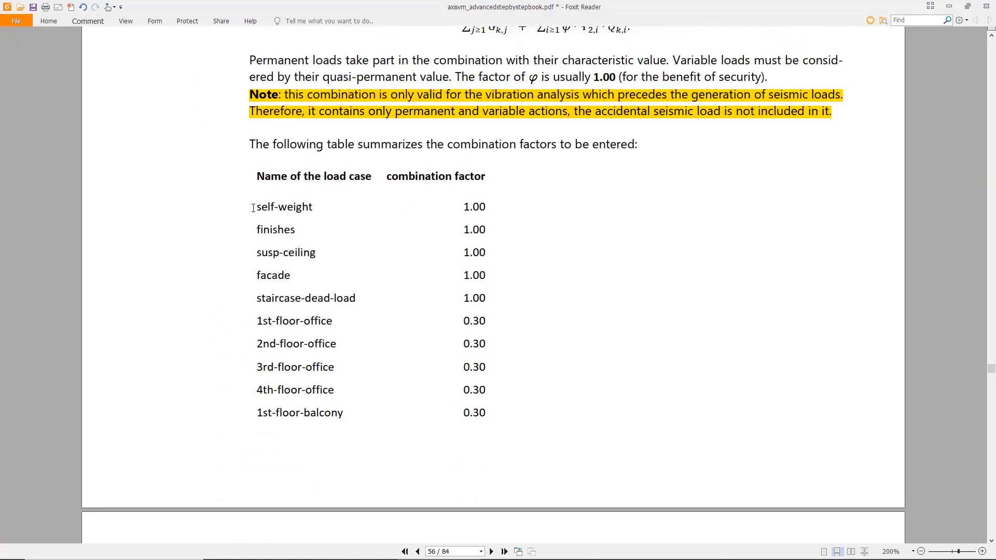
{"action": "left_click_drag", "start_coordinate": [255, 203], "coordinate": [489, 420]}
{"action": "left_click", "coordinate": [488, 420]}
{"action": "scroll", "coordinate": [474, 358], "scroll_direction": "down", "scroll_amount": 7}
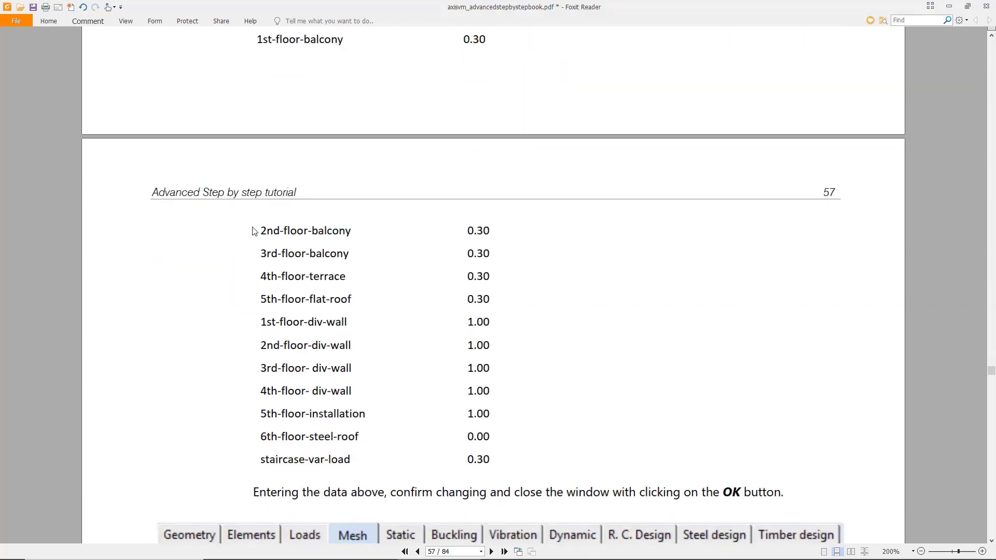
{"action": "left_click_drag", "start_coordinate": [264, 230], "coordinate": [493, 463]}
{"action": "left_click", "coordinate": [586, 330]}
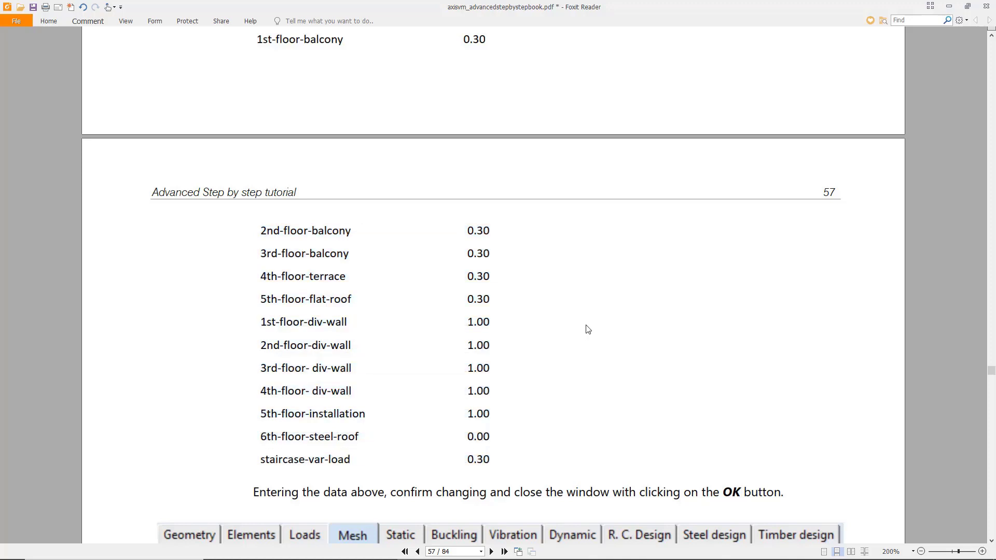
{"action": "left_click", "coordinate": [950, 8]}
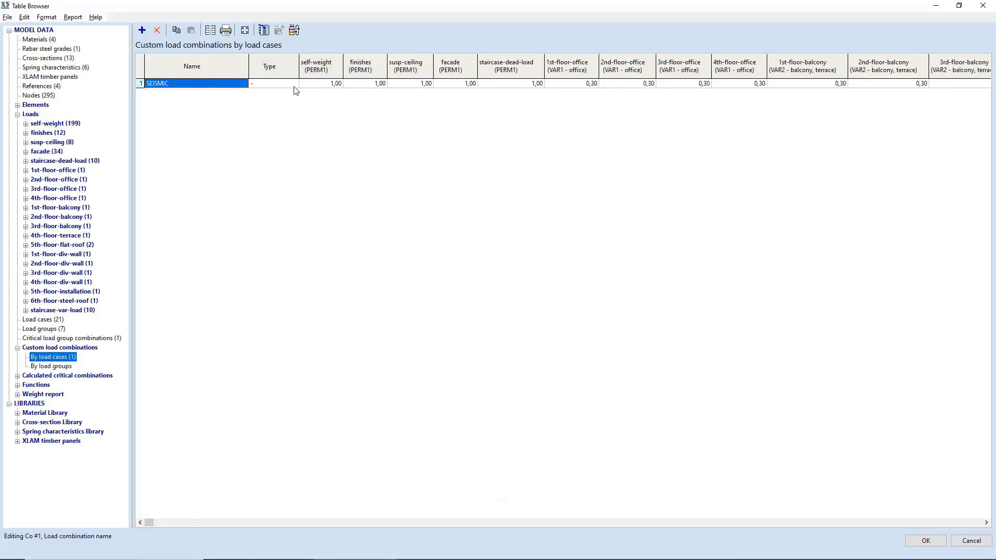
Check the SEISMIC combination's factors across all load cases and accept the custom load combinations table.
{"action": "left_click", "coordinate": [334, 87]}
{"action": "left_click", "coordinate": [377, 87]}
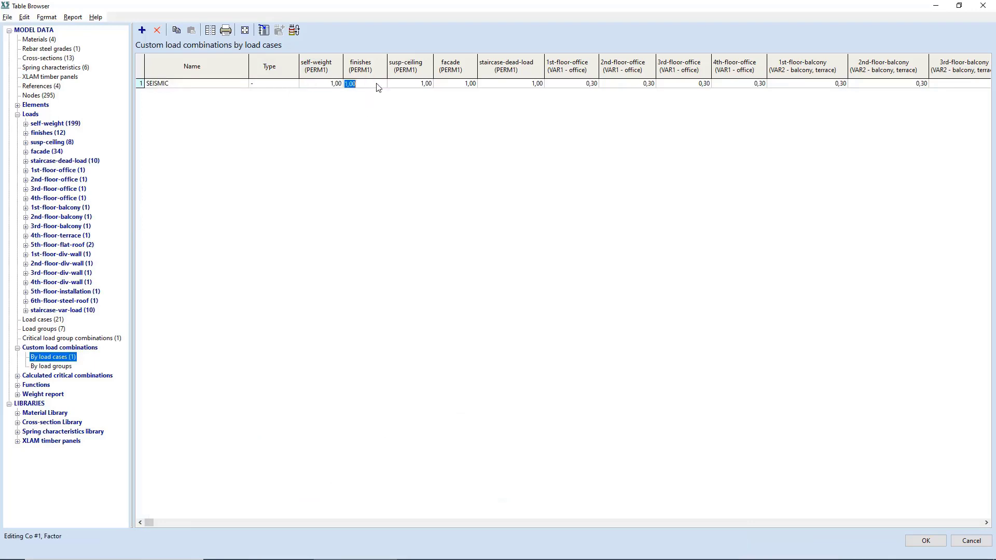
{"action": "key", "text": "Tab"}
{"action": "key", "text": "Tab"}
{"action": "key", "text": "Tab"}
{"action": "key", "text": "Tab"}
{"action": "key", "text": "Tab"}
{"action": "key", "text": "Tab"}
{"action": "key", "text": "Tab"}
{"action": "key", "text": "Tab"}
{"action": "key", "text": "Tab"}
{"action": "key", "text": "Tab"}
{"action": "key", "text": "Tab"}
{"action": "key", "text": "Tab"}
{"action": "key", "text": "Tab"}
{"action": "key", "text": "Tab"}
{"action": "key", "text": "Tab"}
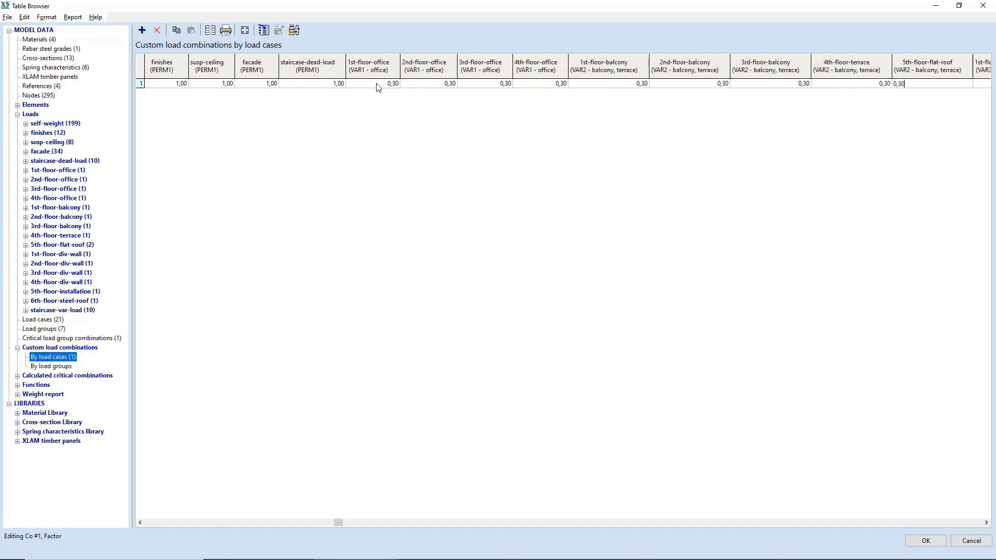
{"action": "key", "text": "Tab"}
{"action": "key", "text": "Tab"}
{"action": "key", "text": "Tab"}
{"action": "key", "text": "Tab"}
{"action": "key", "text": "Tab"}
{"action": "key", "text": "Tab"}
{"action": "key", "text": "Tab"}
{"action": "key", "text": "Tab"}
{"action": "key", "text": "Tab"}
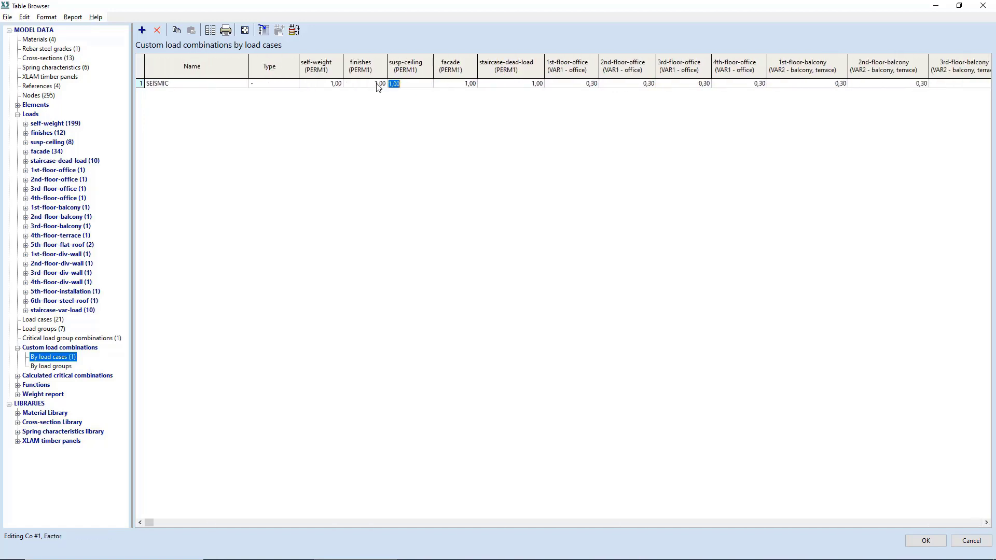
{"action": "left_click", "coordinate": [925, 541]}
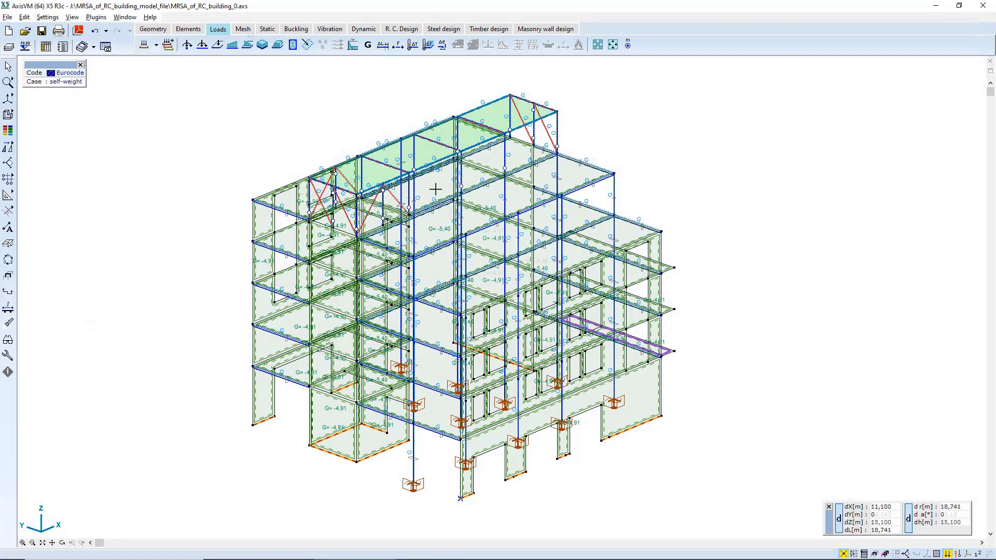
Generate a triangular mesh with an average element size of 0.800 m on all domains of the building.
{"action": "left_click", "coordinate": [243, 29]}
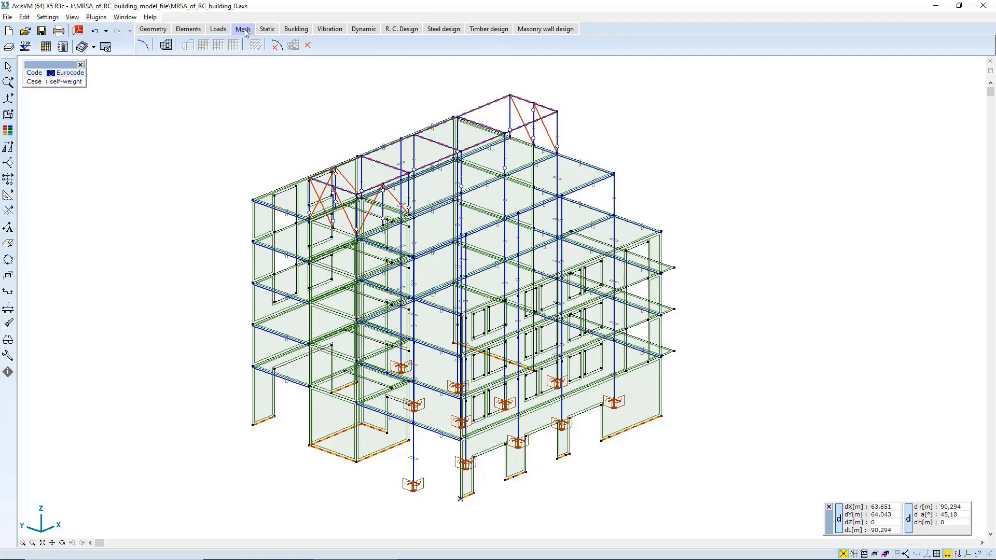
{"action": "left_click", "coordinate": [169, 45]}
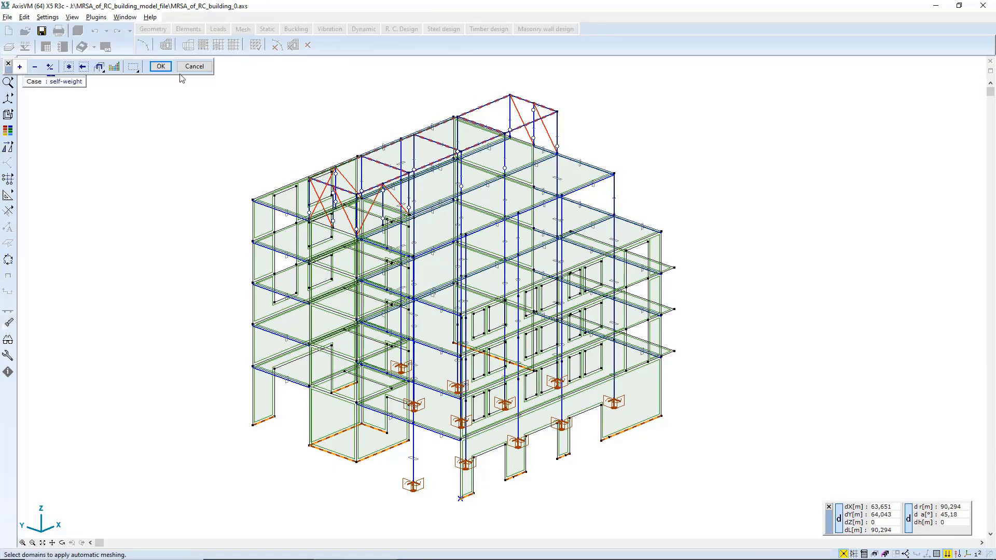
{"action": "left_click", "coordinate": [69, 66]}
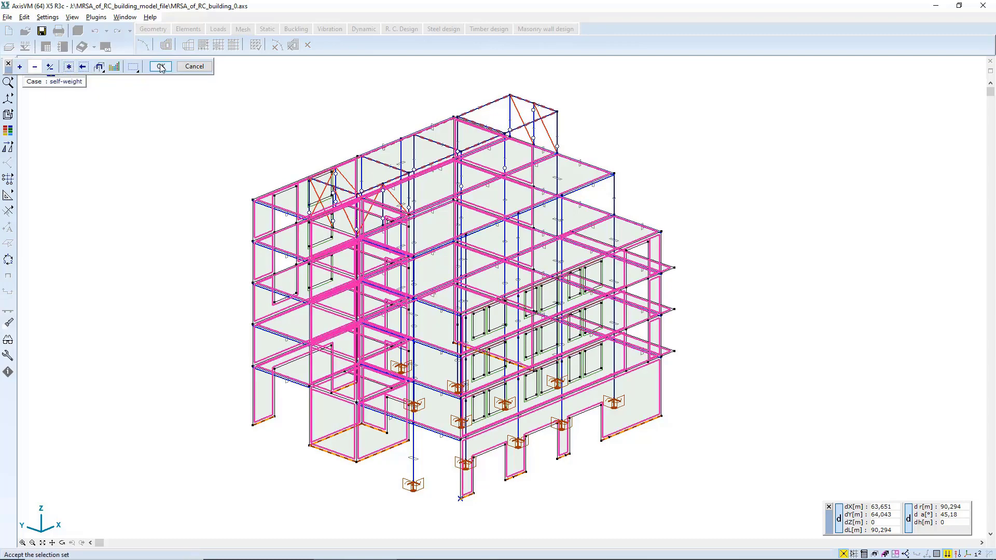
{"action": "left_click", "coordinate": [161, 67]}
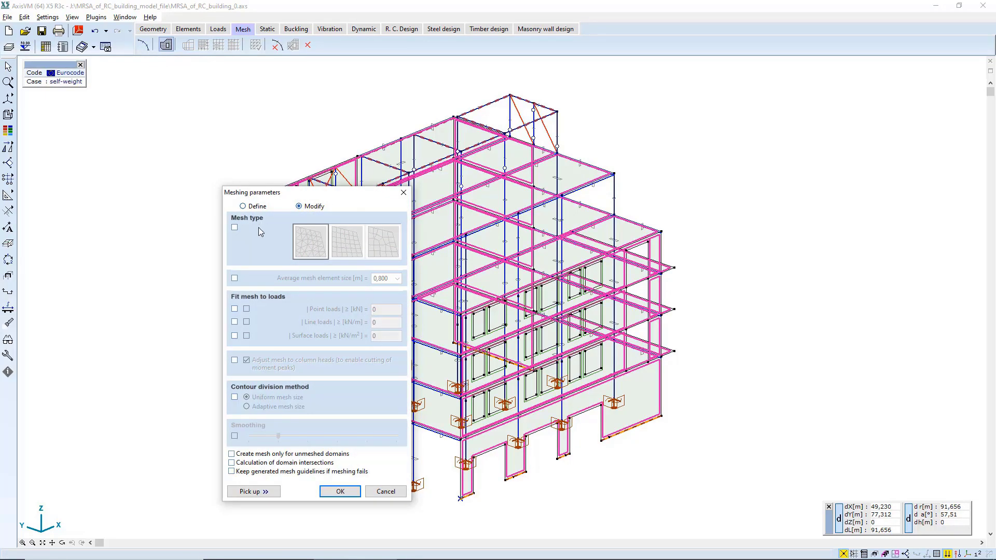
{"action": "left_click", "coordinate": [235, 228]}
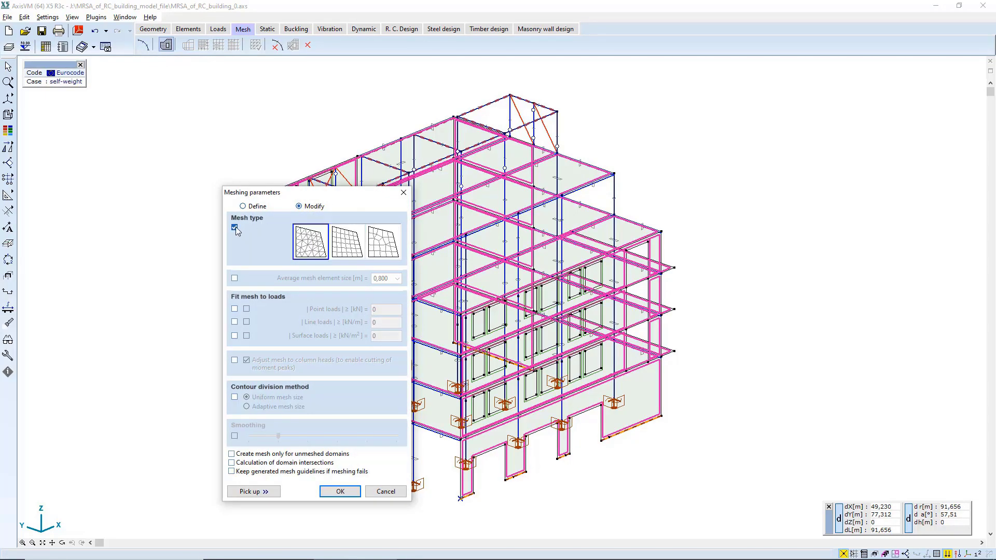
{"action": "left_click", "coordinate": [235, 278]}
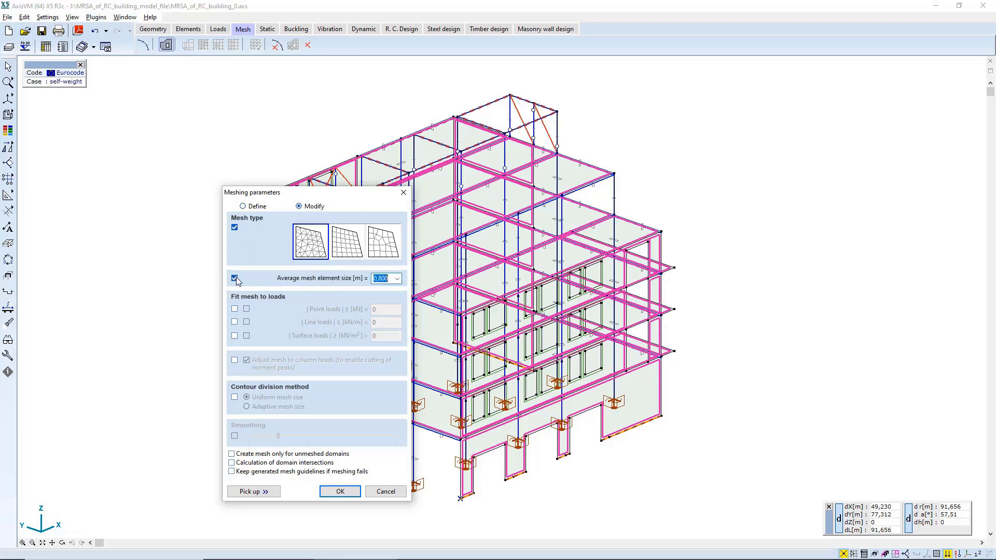
{"action": "left_click", "coordinate": [382, 278]}
{"action": "left_click", "coordinate": [340, 492]}
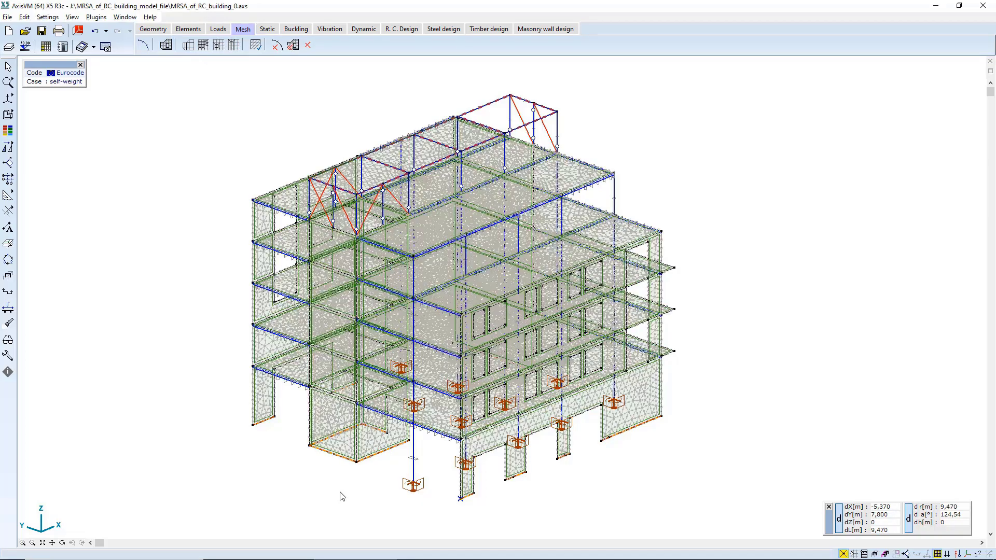
Inspect the meshed building from below and from the other sides, and choose Storey 2 as the storey to show.
{"action": "middle_click_drag", "start_coordinate": [596, 341], "coordinate": [560, 171], "text": "alt"}
{"action": "scroll", "coordinate": [523, 244], "scroll_direction": "up", "scroll_amount": 6}
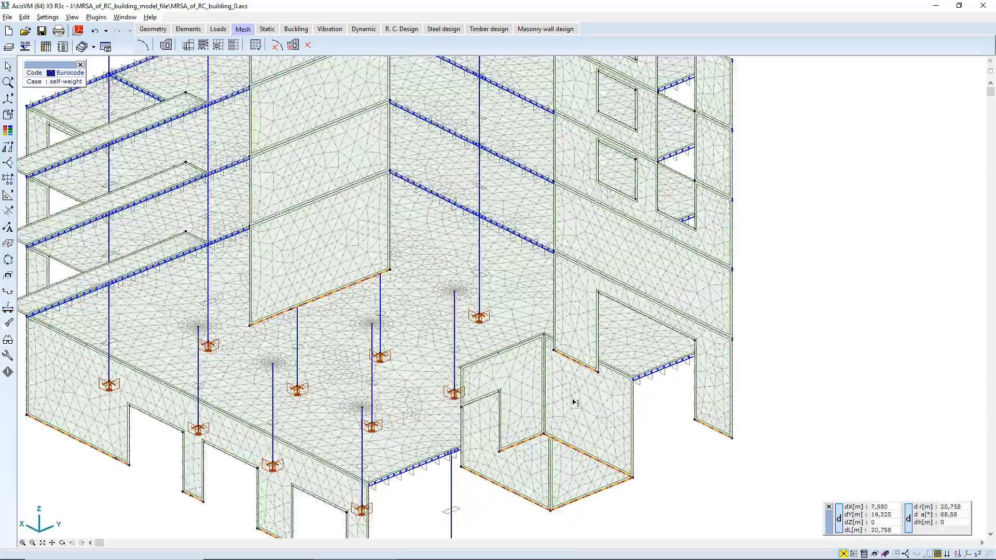
{"action": "mouse_move", "coordinate": [523, 245]}
{"action": "middle_mouse_down", "text": "alt"}
{"action": "mouse_move", "coordinate": [527, 267]}
{"action": "mouse_move", "coordinate": [518, 244]}
{"action": "middle_mouse_up", "text": "alt"}
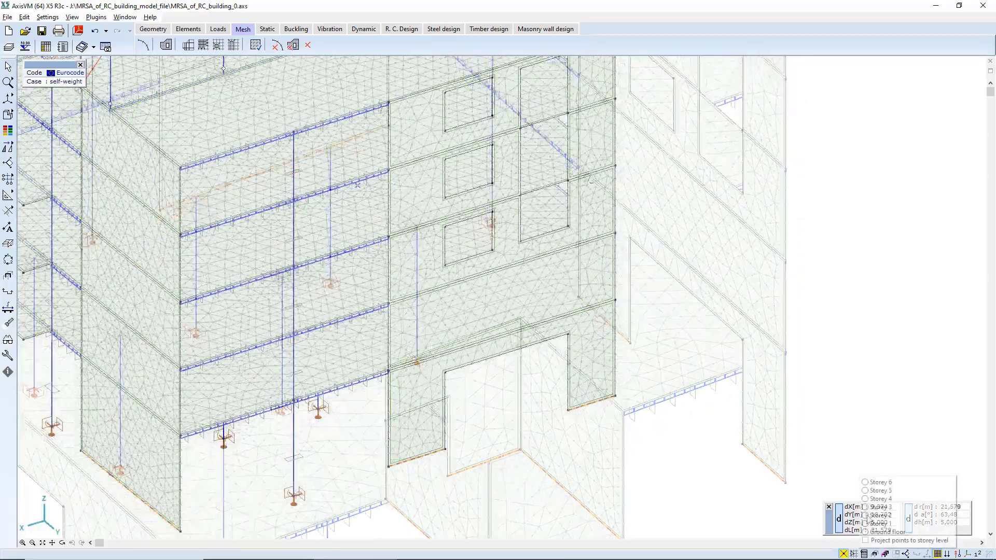
{"action": "left_click", "coordinate": [866, 515]}
{"action": "middle_click_drag", "start_coordinate": [448, 196], "coordinate": [625, 331]}
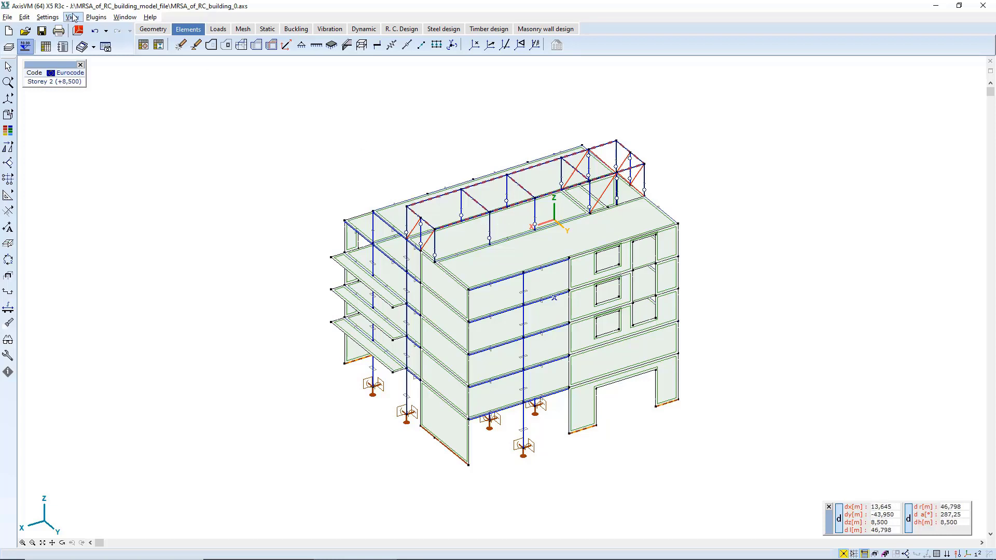
In the stiffness reduction for response spectrum analysis, set the columns' Ix, Iy and Iz factors k to 0.500 for the entire model.
{"action": "left_click", "coordinate": [42, 18]}
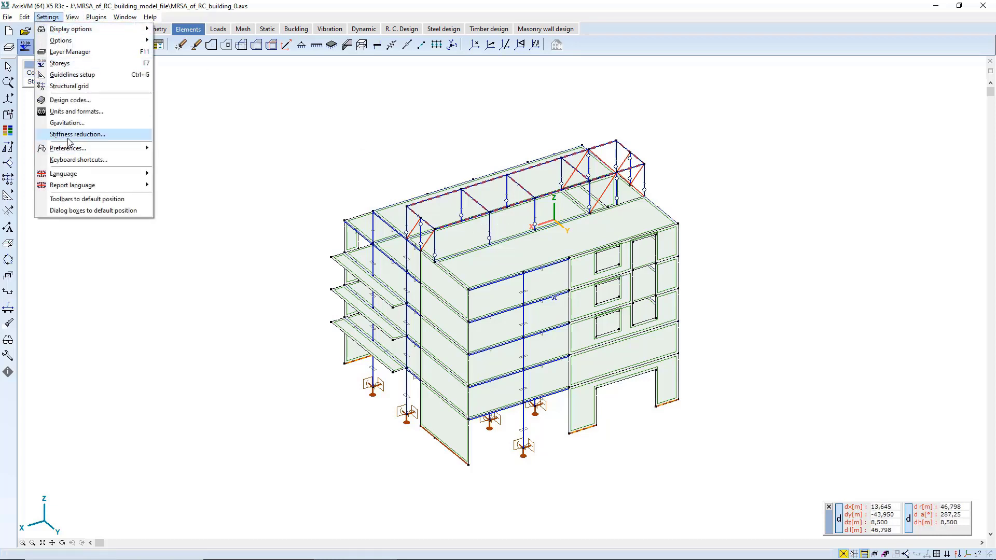
{"action": "left_click", "coordinate": [108, 137]}
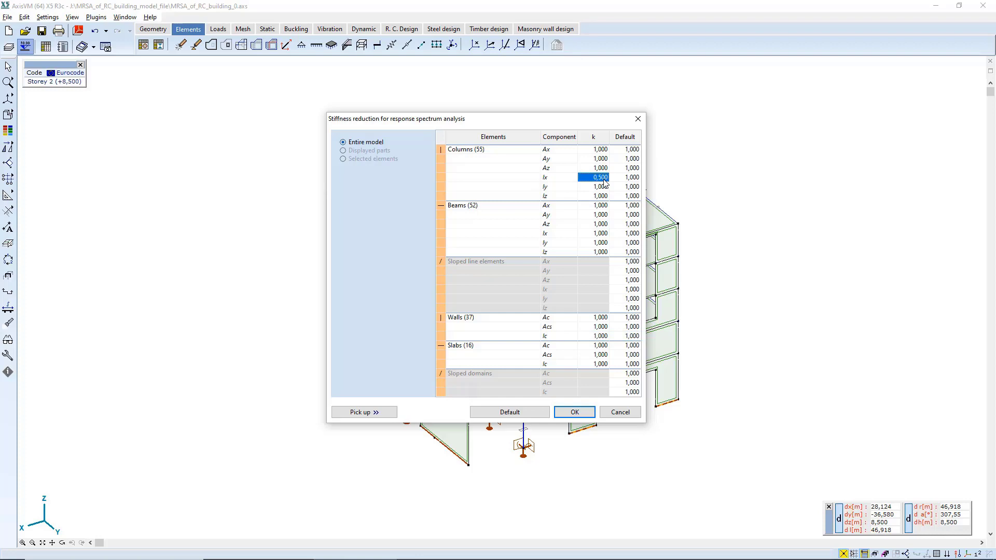
{"action": "left_click", "coordinate": [604, 180]}
{"action": "key", "text": "ctrl+c"}
{"action": "left_click", "coordinate": [595, 186]}
{"action": "key", "text": "ctrl+v"}
{"action": "left_click", "coordinate": [599, 196]}
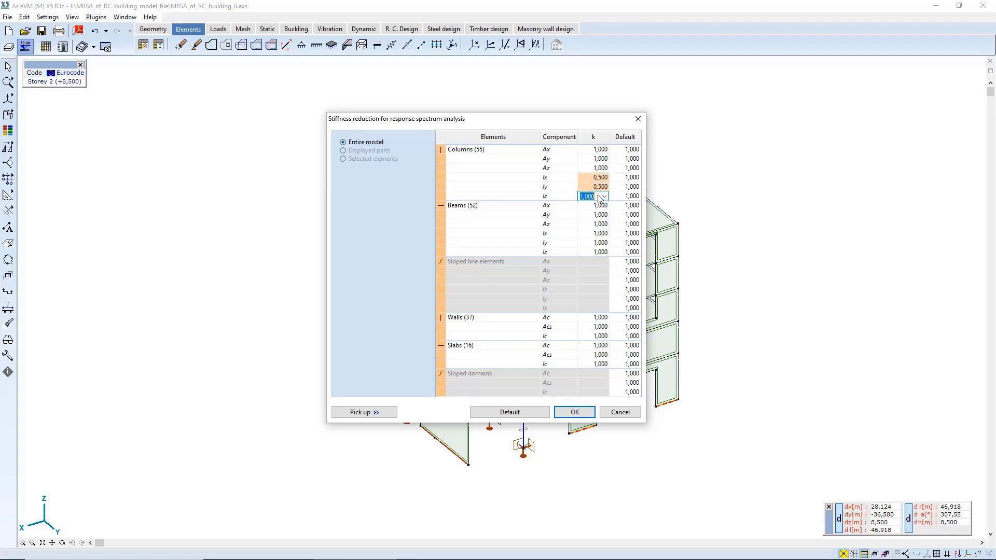
{"action": "key", "text": "ctrl+v"}
Set the beams' Ix, Iy and Iz stiffness reduction factors to 0.500.
{"action": "left_click", "coordinate": [595, 234]}
{"action": "key", "text": "ctrl+v"}
{"action": "left_click", "coordinate": [596, 247]}
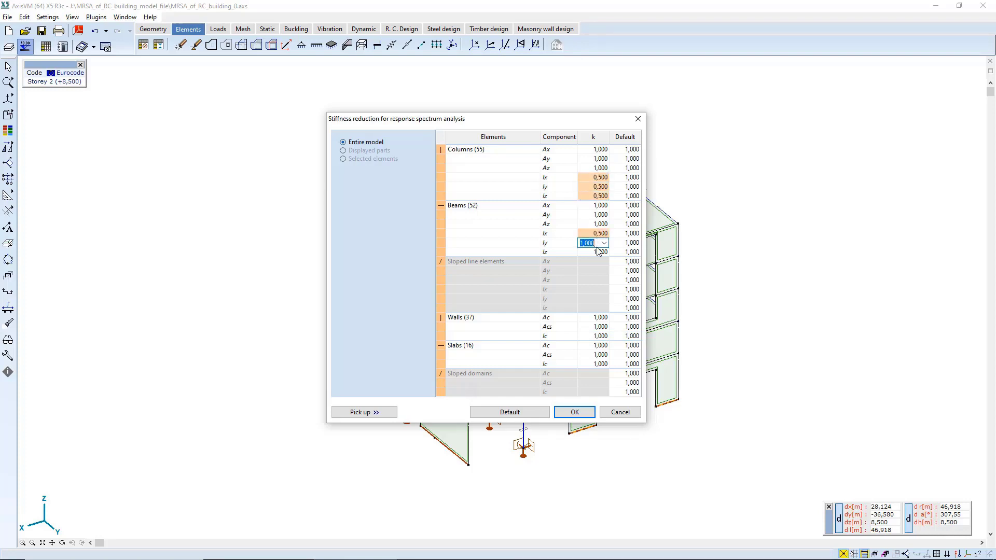
{"action": "key", "text": "ctrl+v"}
{"action": "left_click", "coordinate": [597, 254]}
{"action": "key", "text": "ctrl+v"}
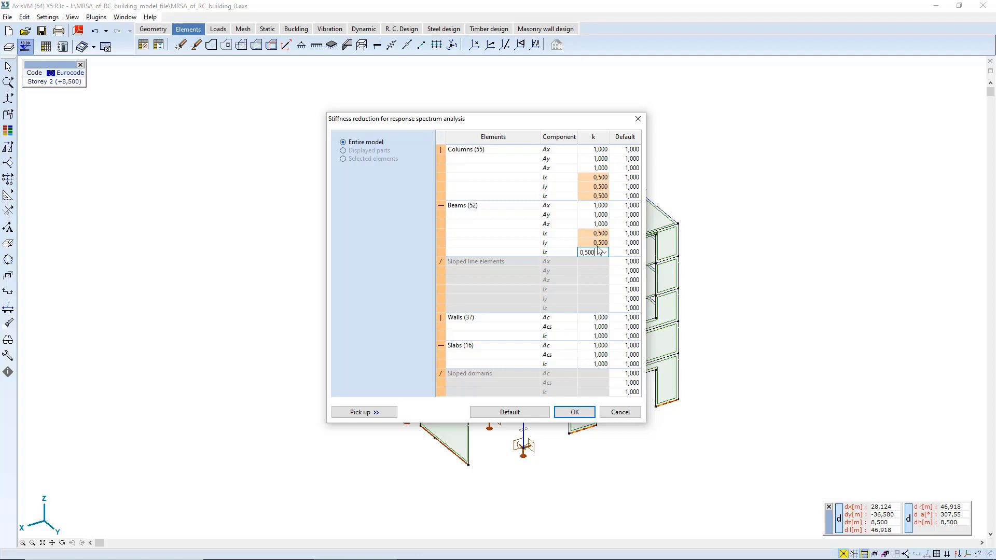
Set the Ic stiffness reduction factor of the walls and slabs to 0.500 and accept the stiffness reductions.
{"action": "left_click", "coordinate": [596, 337]}
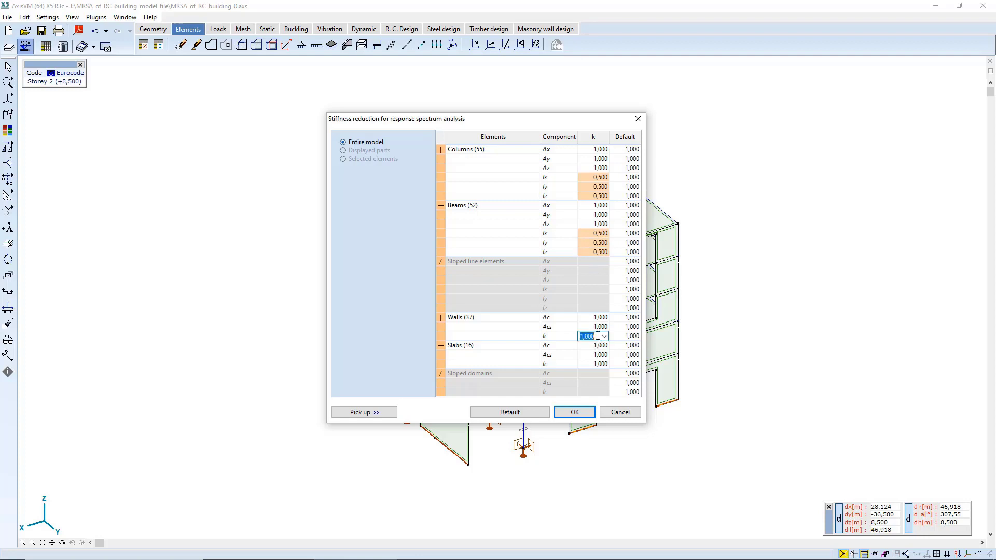
{"action": "key", "text": "ctrl+v"}
{"action": "left_click", "coordinate": [597, 364]}
{"action": "key", "text": "ctrl+v"}
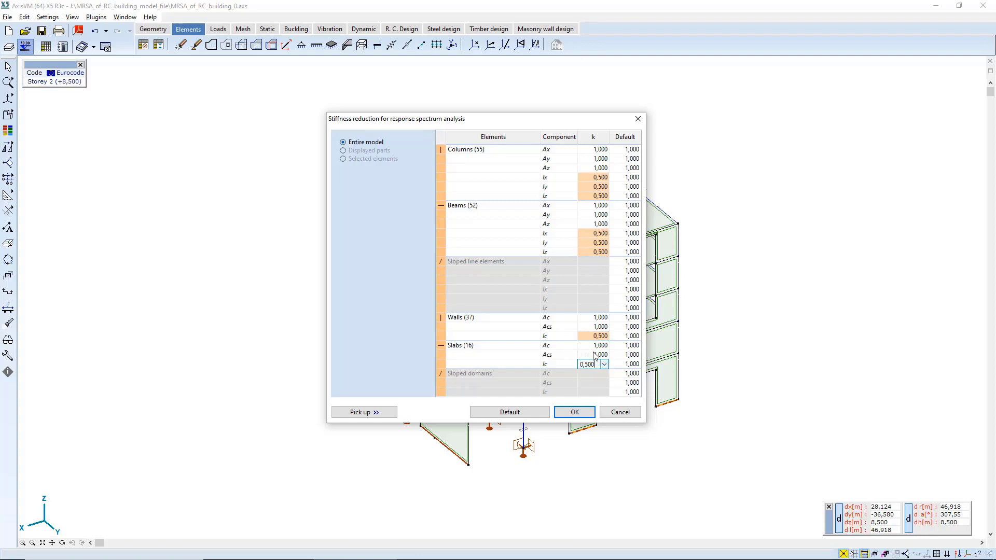
{"action": "left_click", "coordinate": [574, 412]}
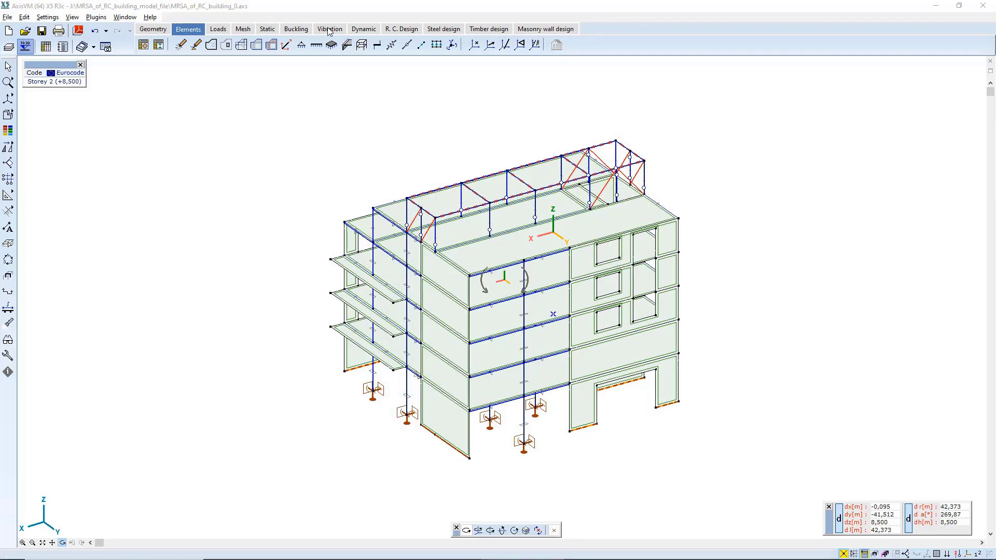
Start a vibration analysis and save the model converted to the present program version.
{"action": "left_click", "coordinate": [329, 30]}
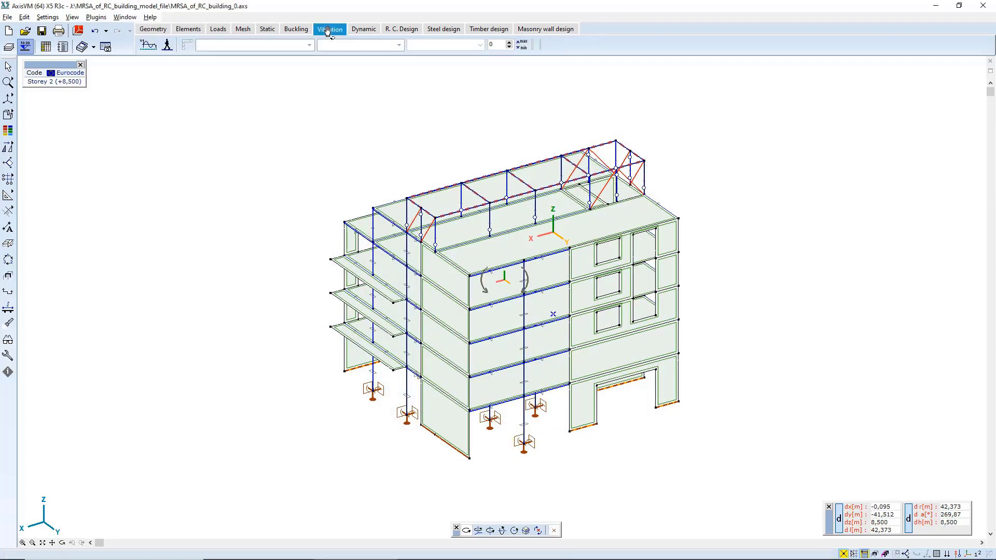
{"action": "left_click", "coordinate": [149, 47]}
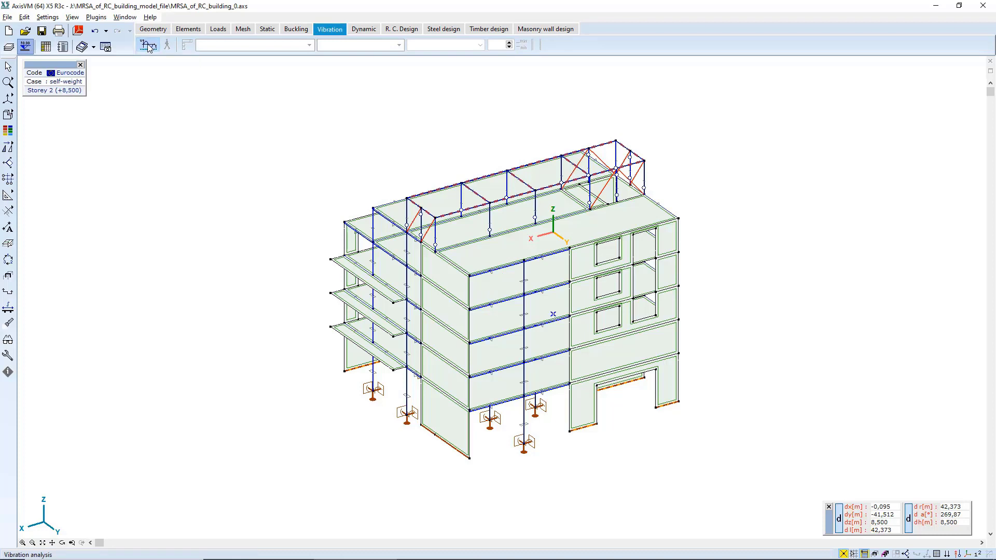
{"action": "left_click", "coordinate": [424, 305]}
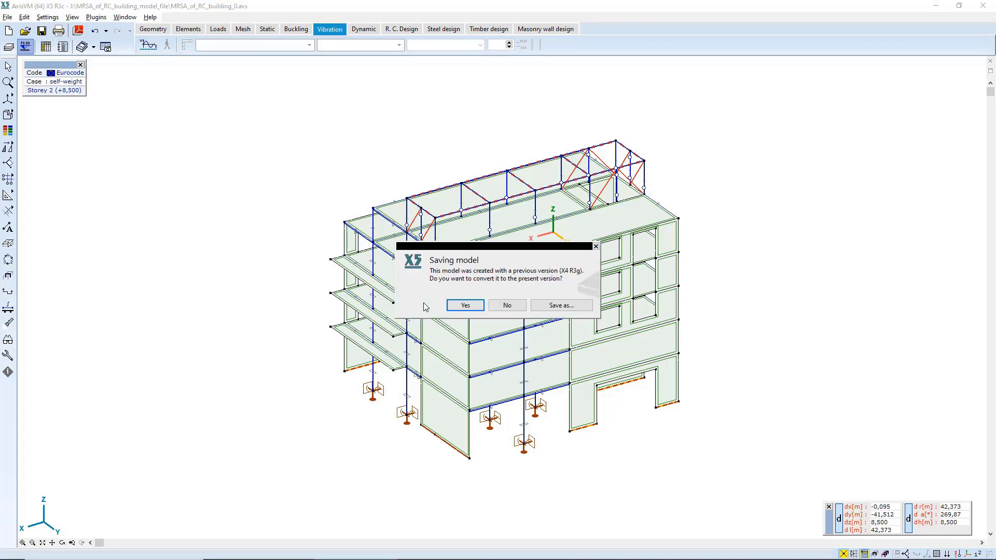
{"action": "left_click", "coordinate": [466, 305]}
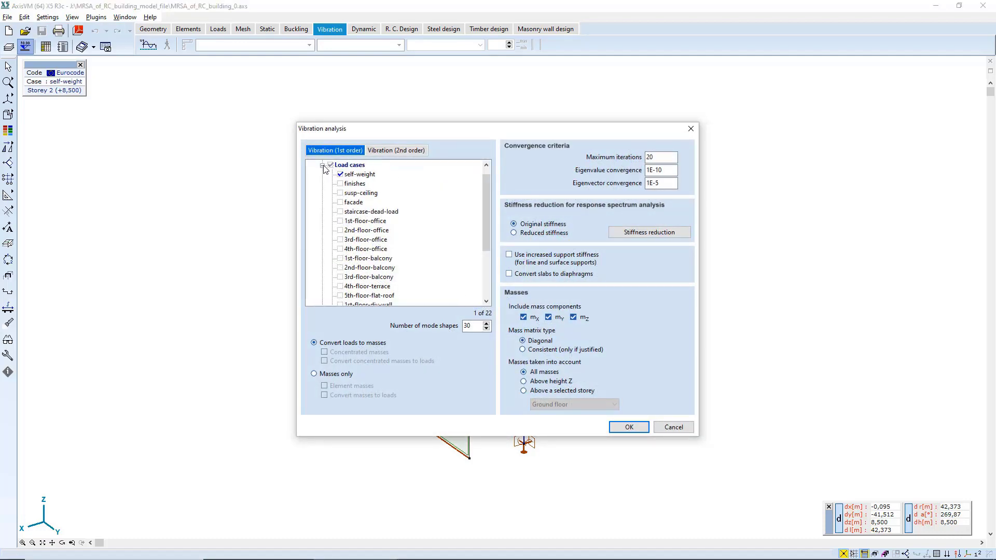
Restrict the first-order vibration analysis to the SEISMIC load combination, leaving out all load cases, with 20 mode shapes.
{"action": "left_click", "coordinate": [323, 165]}
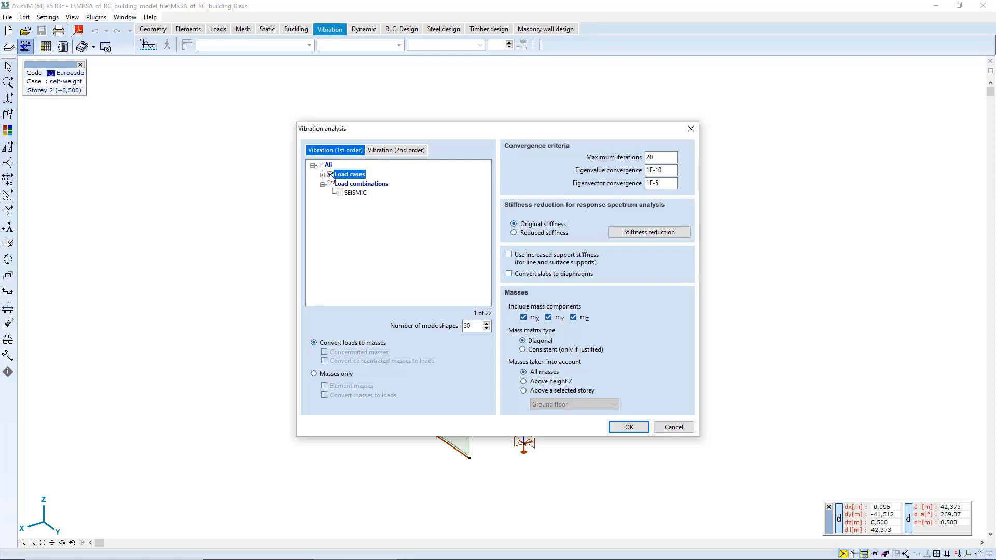
{"action": "left_click", "coordinate": [330, 175]}
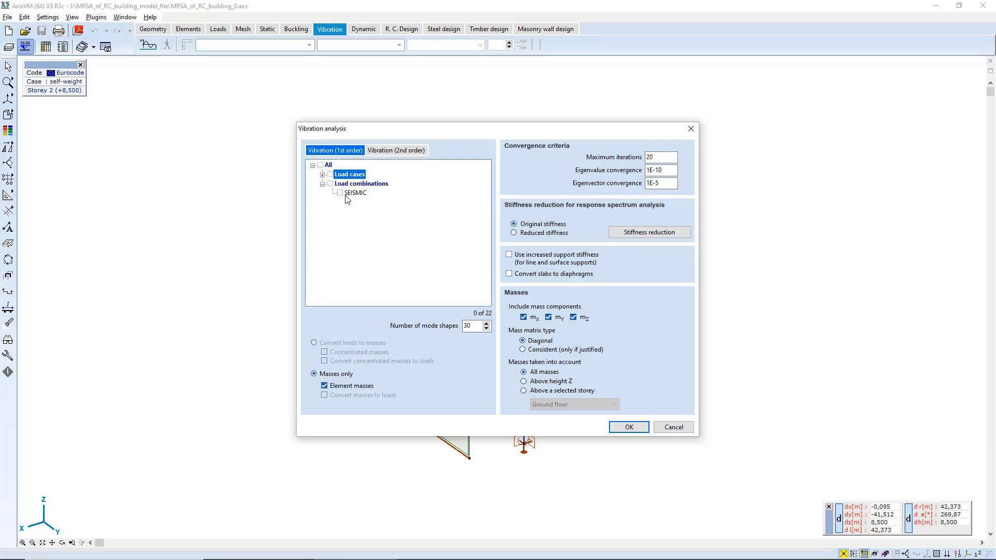
{"action": "left_click", "coordinate": [340, 193]}
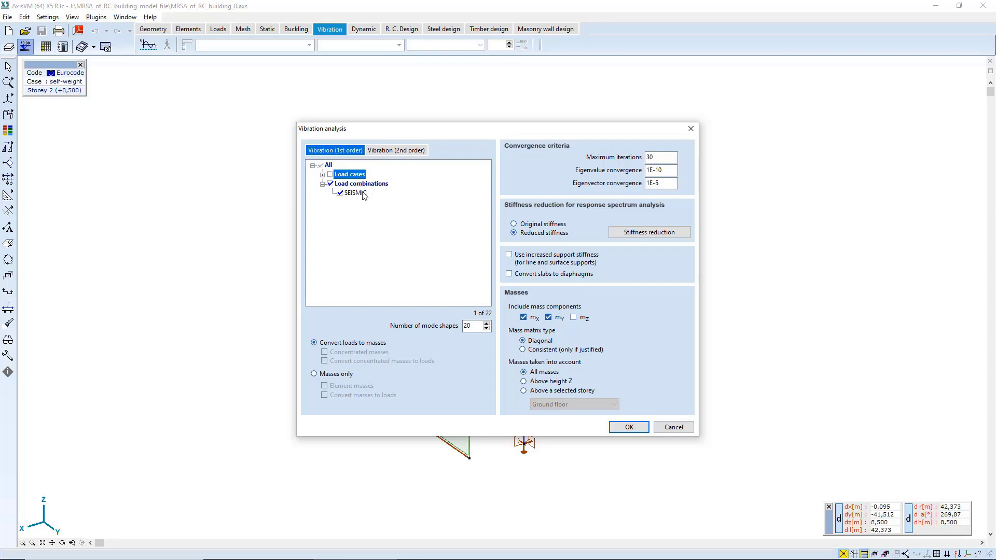
{"action": "left_click", "coordinate": [336, 152]}
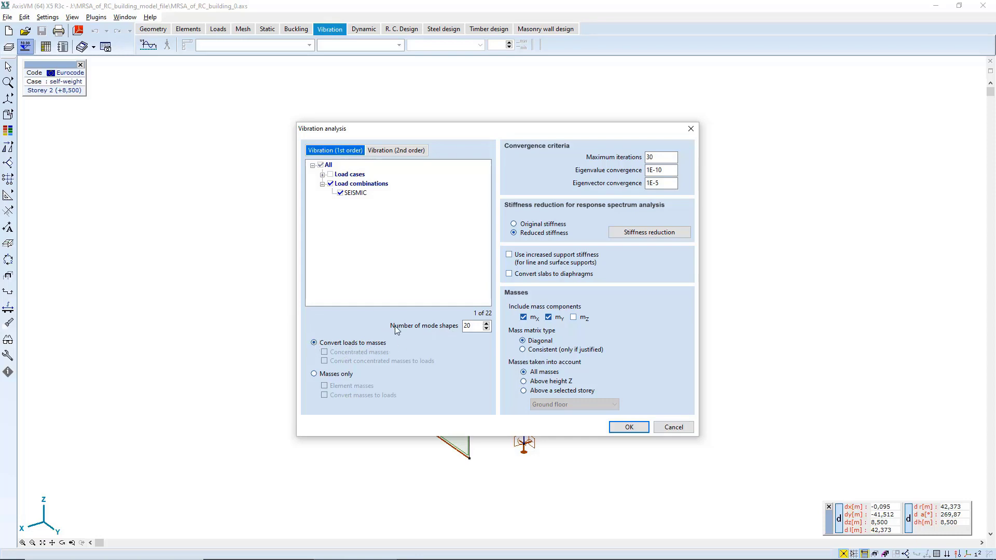
{"action": "left_click", "coordinate": [474, 326]}
{"action": "left_click_drag", "start_coordinate": [474, 326], "coordinate": [467, 326]}
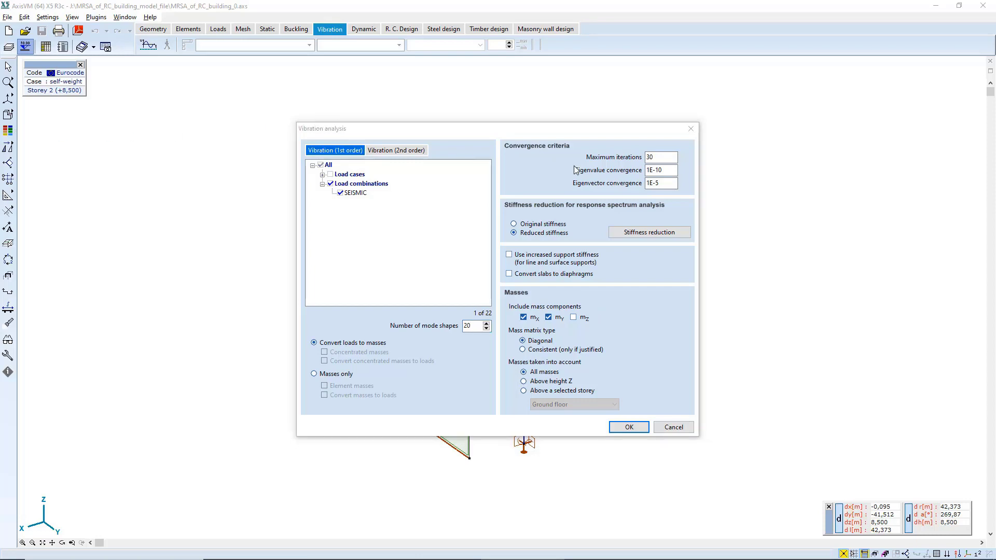
Run the vibration analysis with reduced stiffness and at most 30 iterations, and close the analysis progress report.
{"action": "left_click", "coordinate": [659, 157]}
{"action": "left_click", "coordinate": [630, 427]}
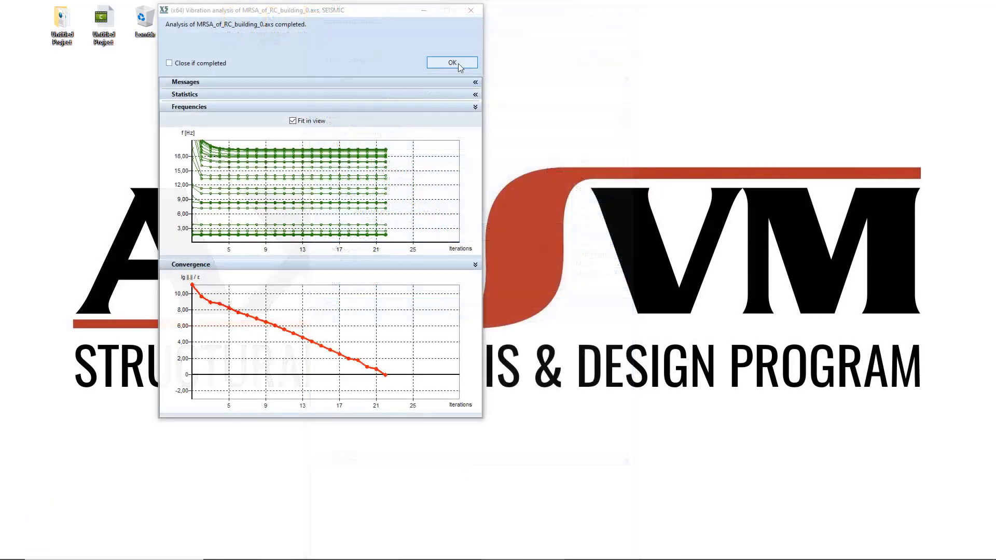
{"action": "left_click", "coordinate": [452, 62]}
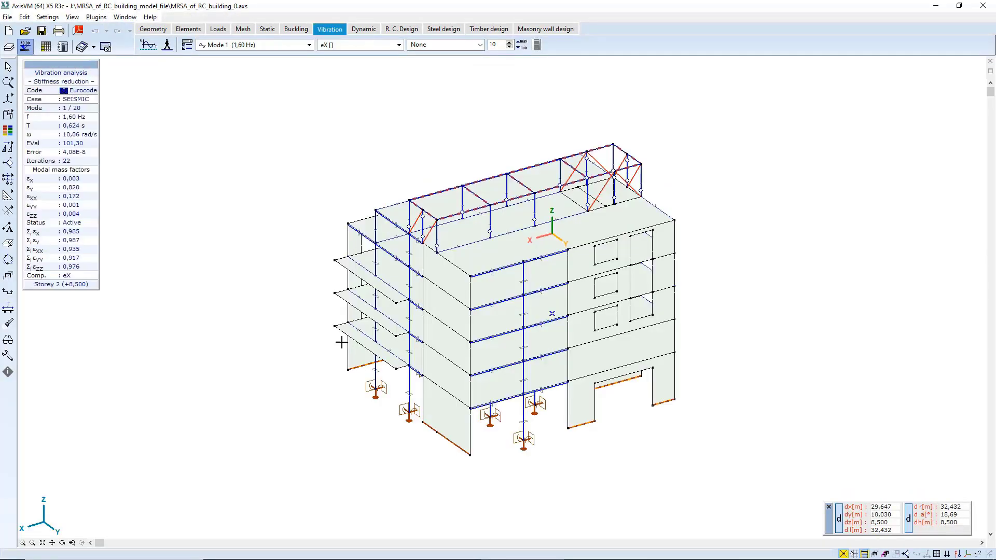
Display the first mode shape as a diagram and examine the building's deformation from the side.
{"action": "left_click_drag", "start_coordinate": [399, 312], "coordinate": [873, 324]}
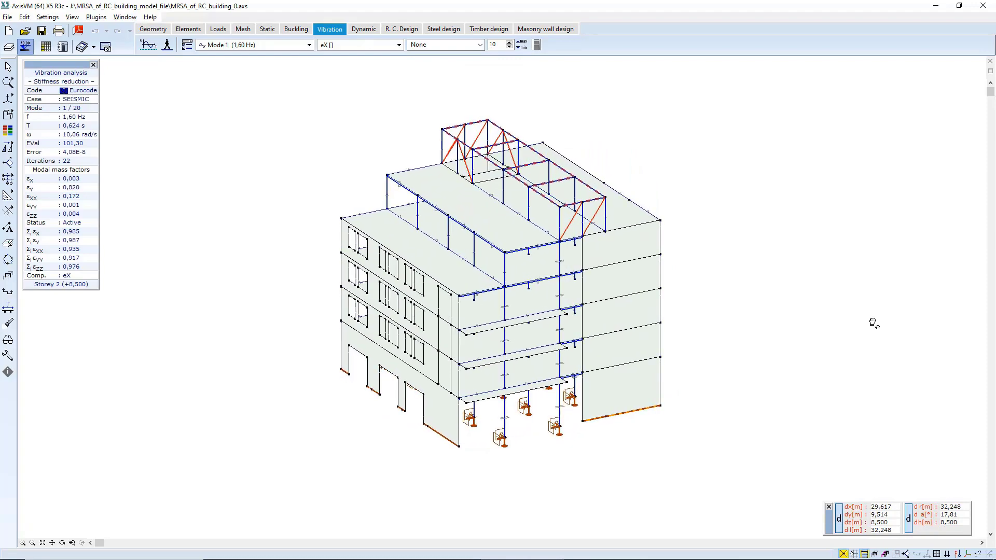
{"action": "left_click_drag", "start_coordinate": [705, 215], "coordinate": [599, 293]}
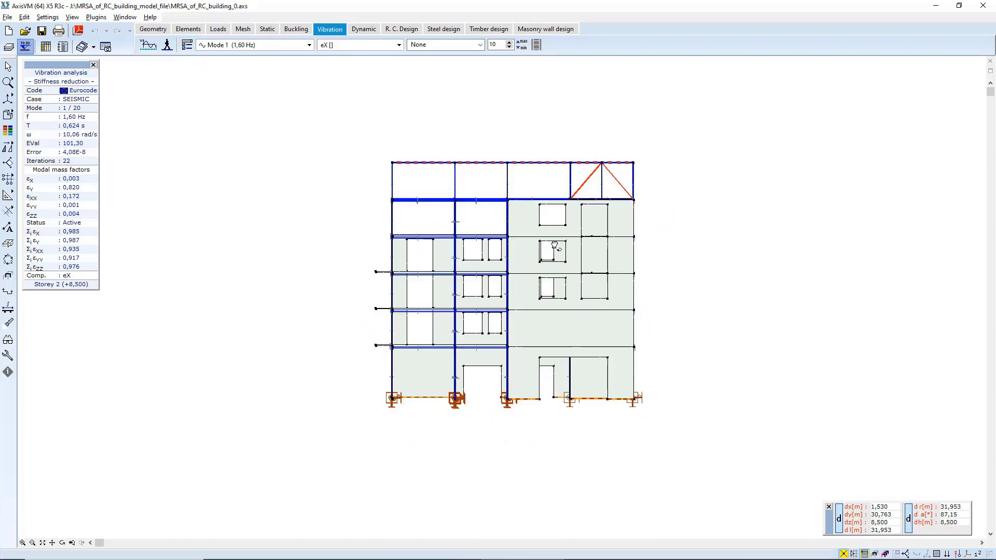
{"action": "left_click_drag", "start_coordinate": [402, 326], "coordinate": [435, 245]}
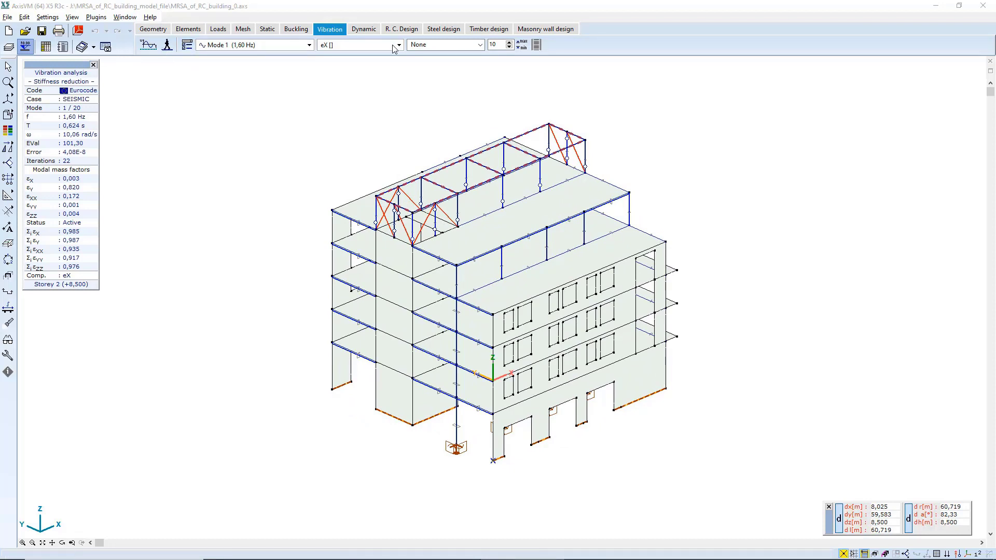
{"action": "left_click", "coordinate": [428, 45]}
{"action": "left_click", "coordinate": [438, 56]}
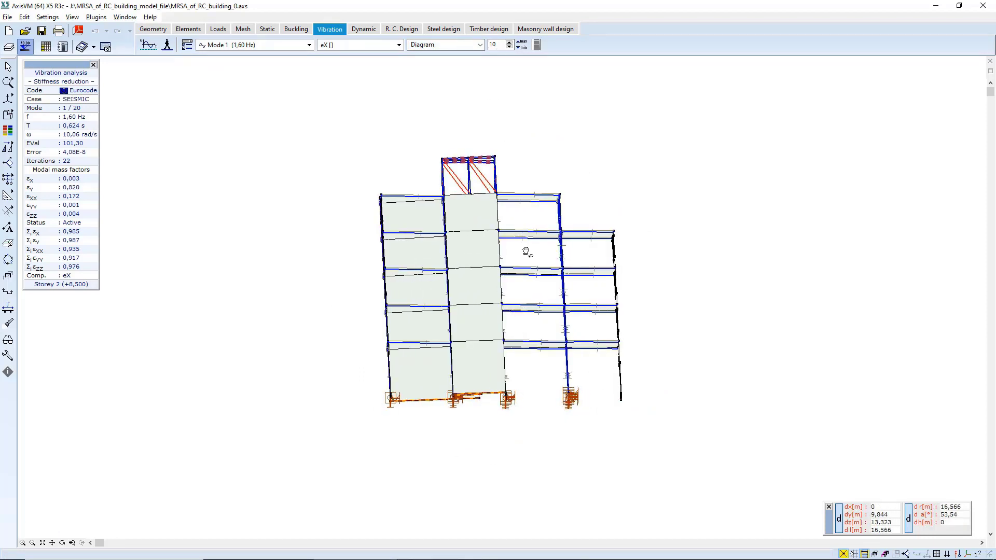
{"action": "mouse_move", "coordinate": [526, 251]}
{"action": "middle_mouse_down", "text": "alt"}
{"action": "mouse_move", "coordinate": [529, 269]}
{"action": "mouse_move", "coordinate": [556, 274]}
{"action": "mouse_move", "coordinate": [695, 281]}
{"action": "mouse_move", "coordinate": [522, 266]}
{"action": "middle_mouse_up", "text": "alt"}
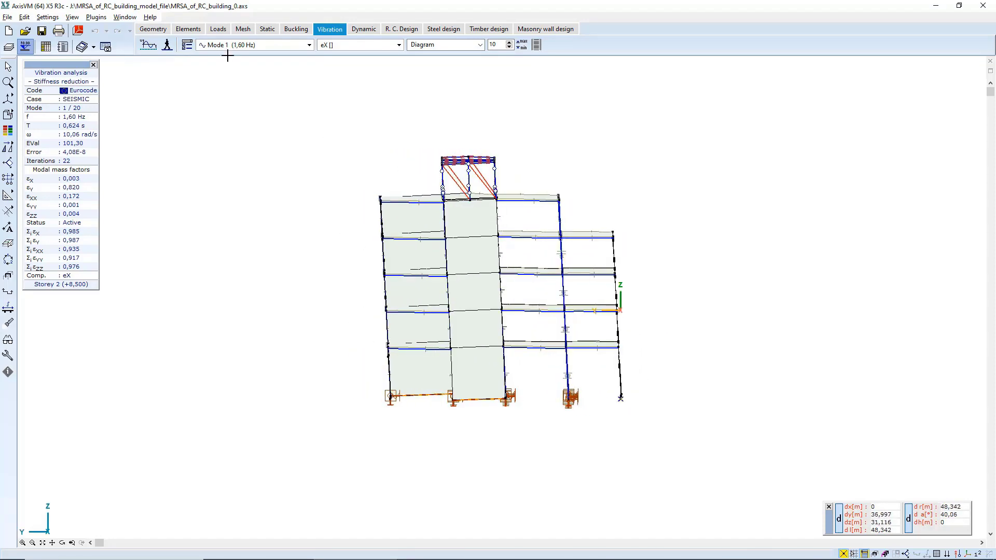
Display mode shape 2 and examine the building's deformation from an oblique view.
{"action": "left_click", "coordinate": [238, 46]}
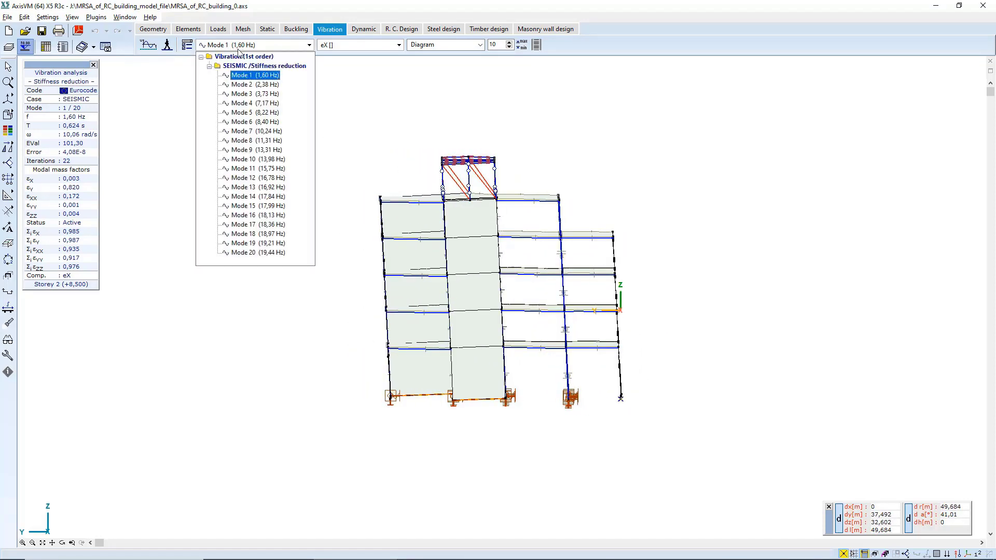
{"action": "left_click", "coordinate": [266, 91]}
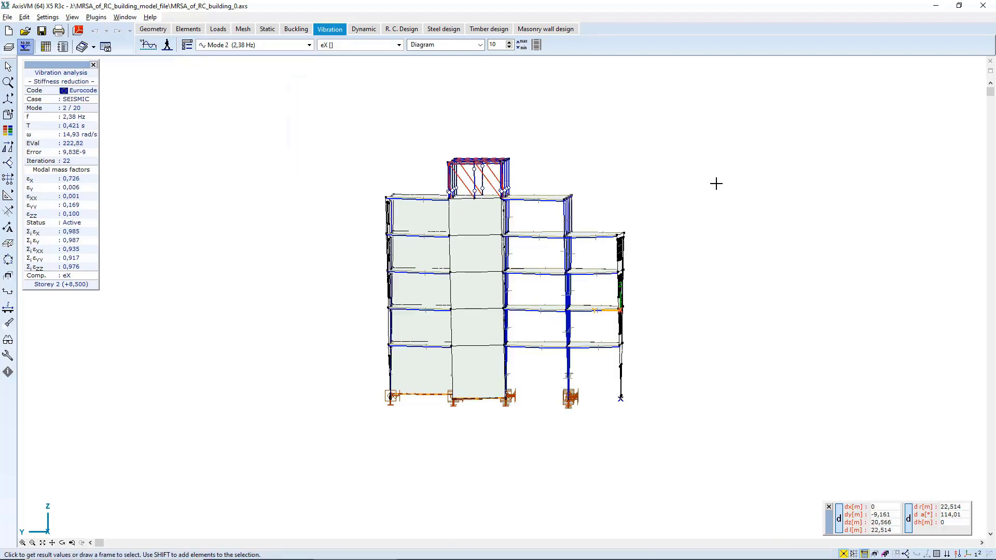
{"action": "middle_click_drag", "start_coordinate": [716, 182], "coordinate": [366, 267], "text": "alt"}
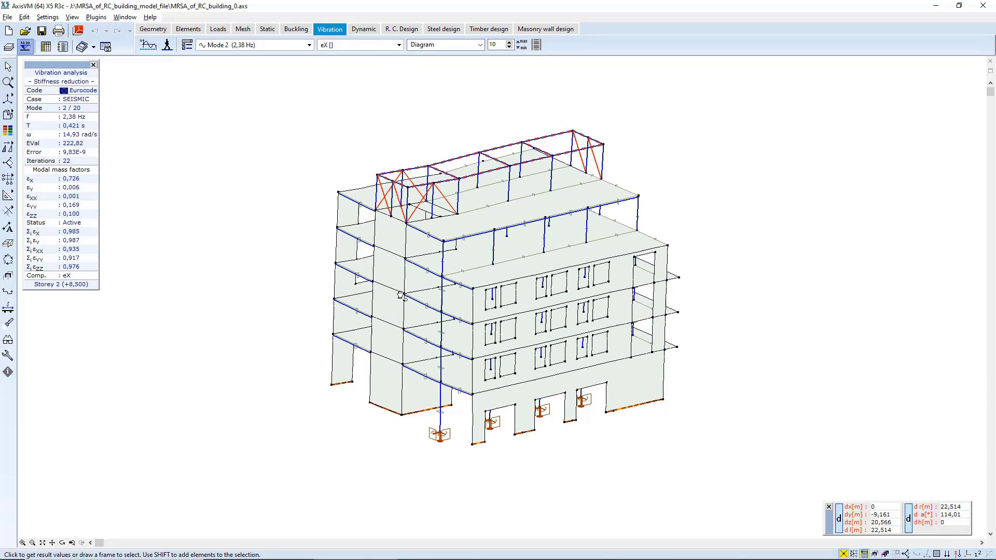
Display mode shape 3 with the diagram scale set to 20 and examine the building's deformation.
{"action": "left_click", "coordinate": [251, 47]}
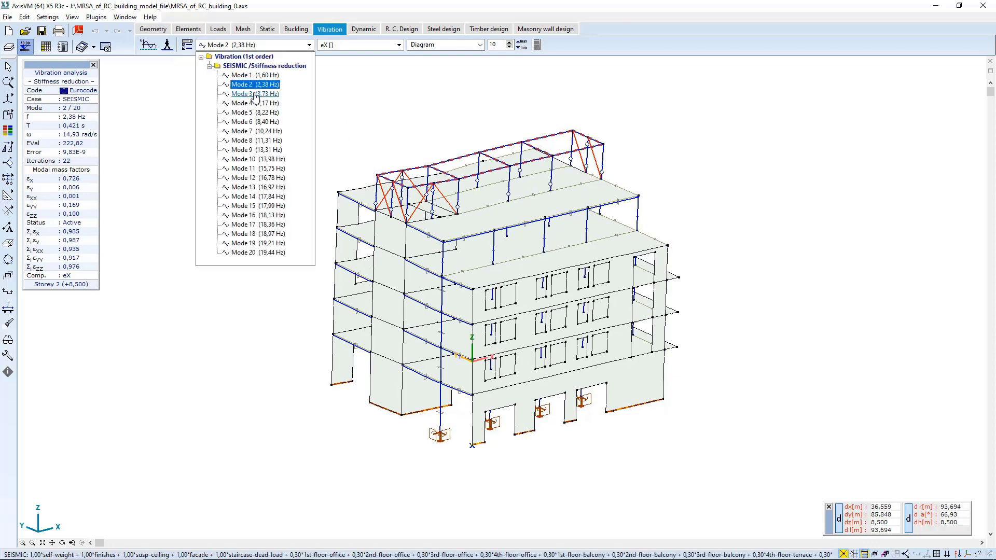
{"action": "left_click", "coordinate": [254, 94]}
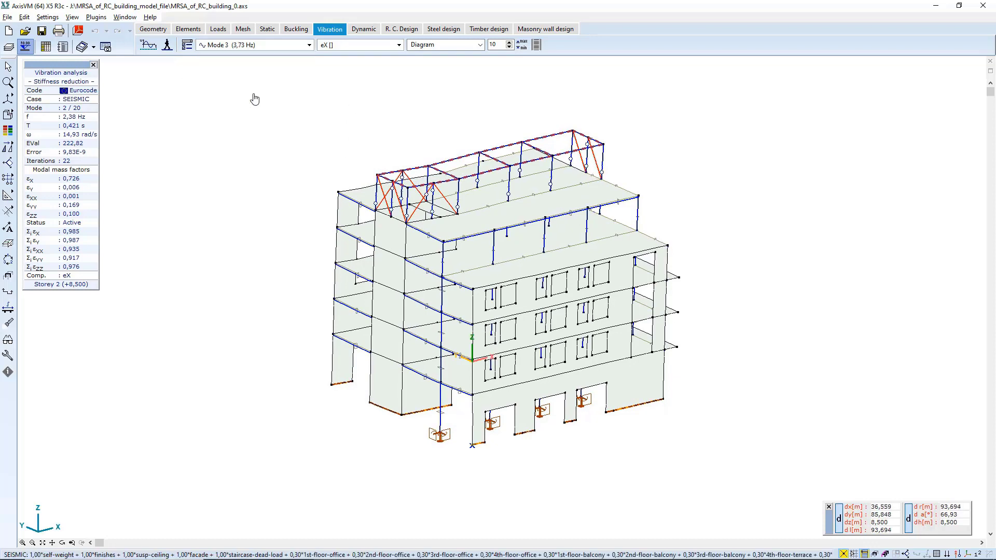
{"action": "double_click", "coordinate": [493, 45]}
{"action": "type", "text": "20"}
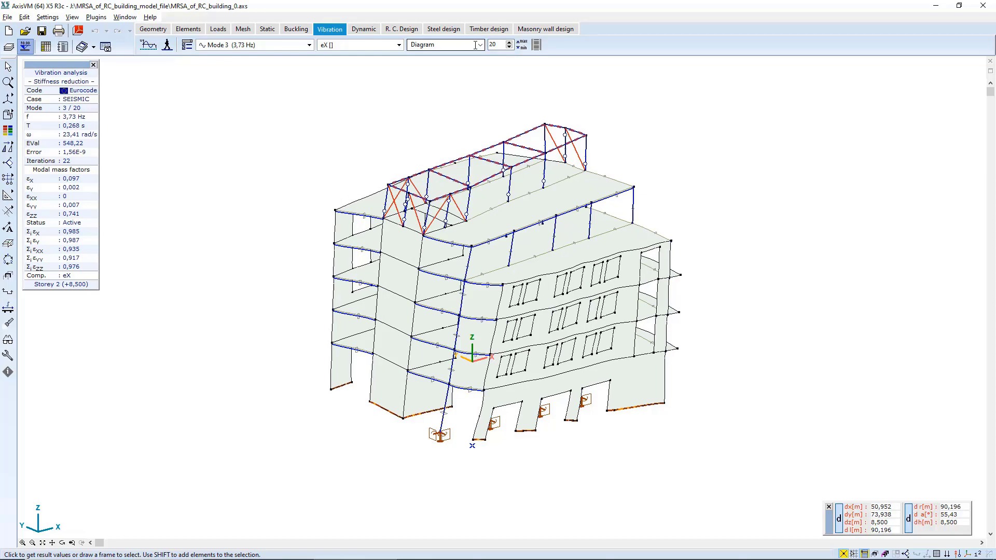
{"action": "middle_click_drag", "start_coordinate": [781, 249], "coordinate": [632, 310], "text": "alt"}
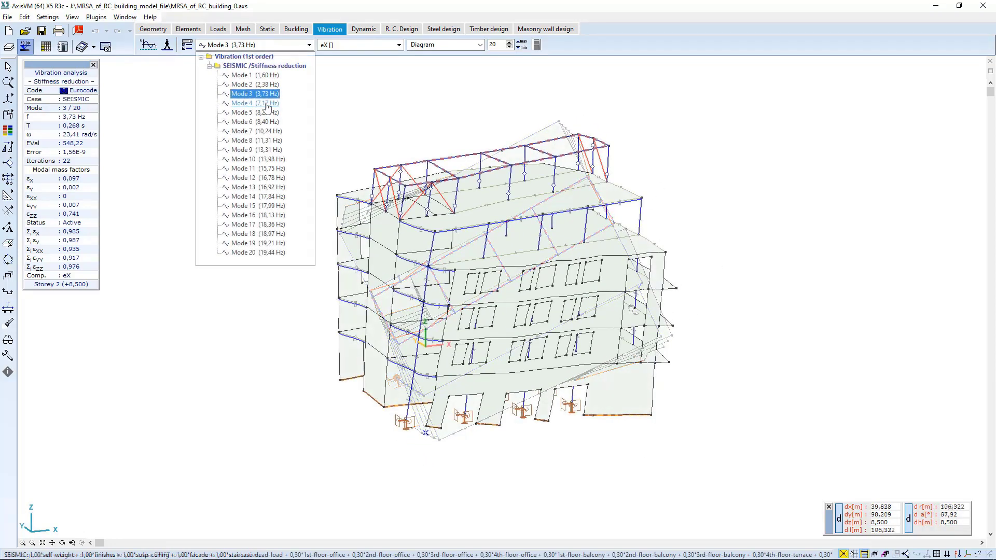
Display mode shape 4 and examine the deformation of the building and its roof structure from several sides.
{"action": "left_click", "coordinate": [266, 106]}
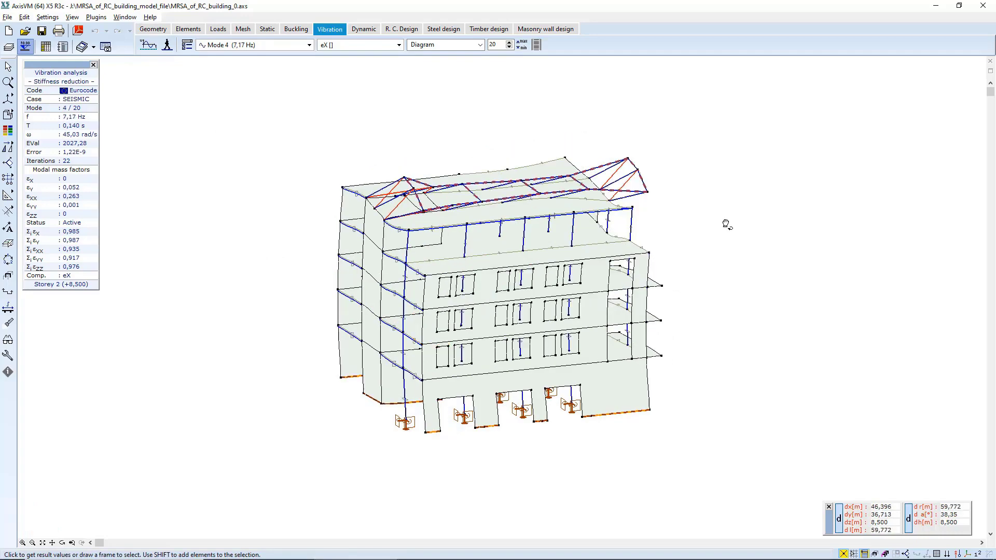
{"action": "middle_click_drag", "start_coordinate": [726, 225], "coordinate": [508, 228], "text": "alt"}
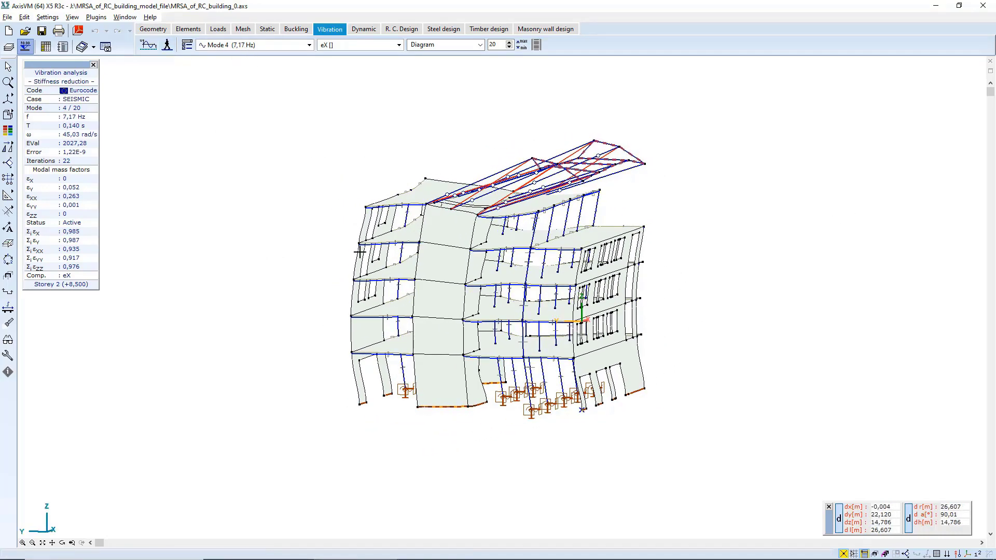
{"action": "middle_click_drag", "start_coordinate": [397, 244], "coordinate": [474, 218], "text": "alt"}
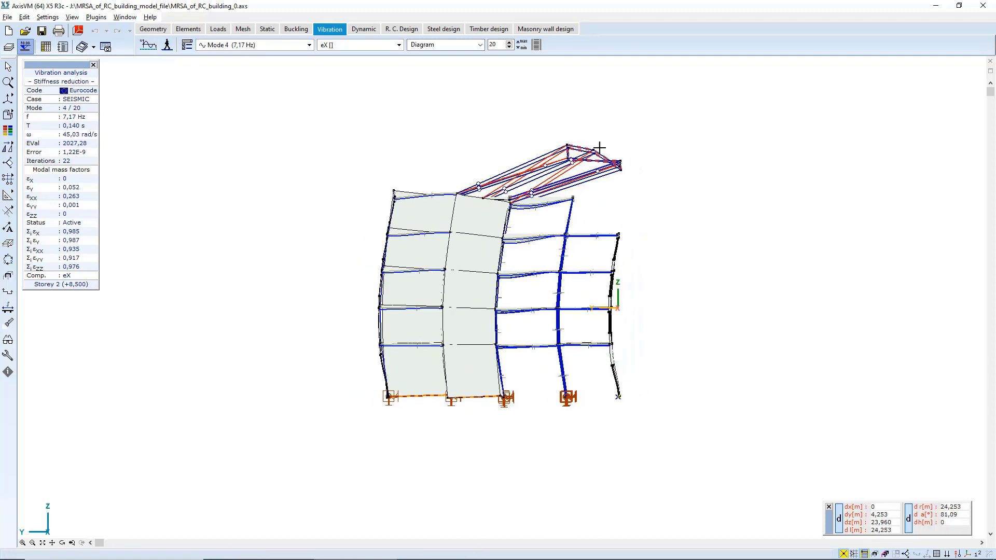
{"action": "middle_click_drag", "start_coordinate": [556, 135], "coordinate": [542, 143], "text": "alt"}
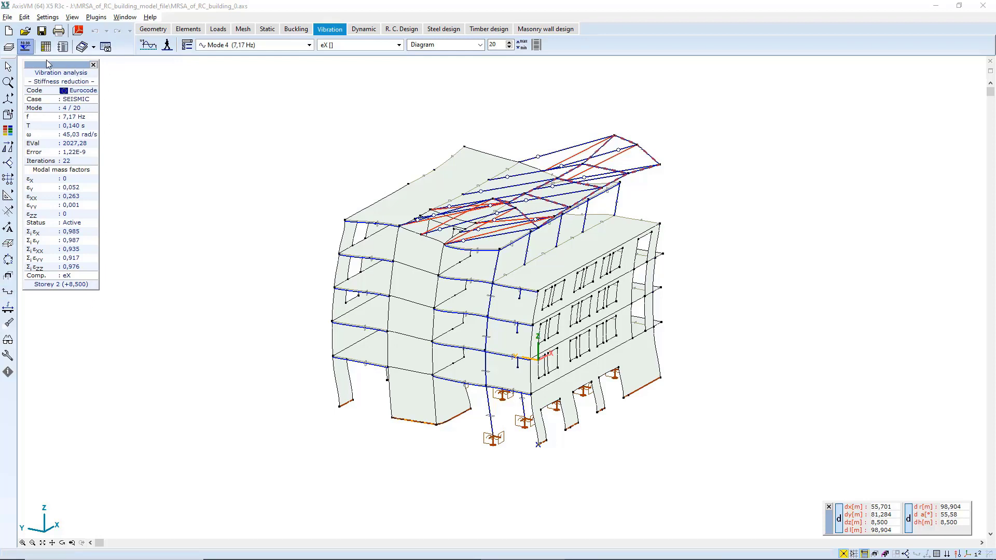
Examine the modal mass factors table of the SEISMIC vibration results for all mode shapes.
{"action": "left_click_drag", "start_coordinate": [50, 61], "coordinate": [69, 64]}
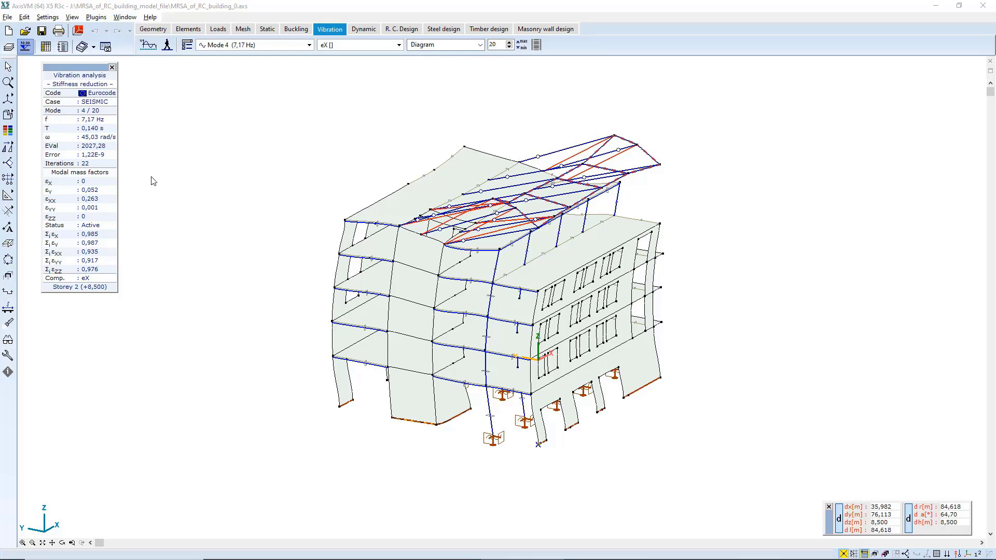
{"action": "left_click", "coordinate": [46, 47]}
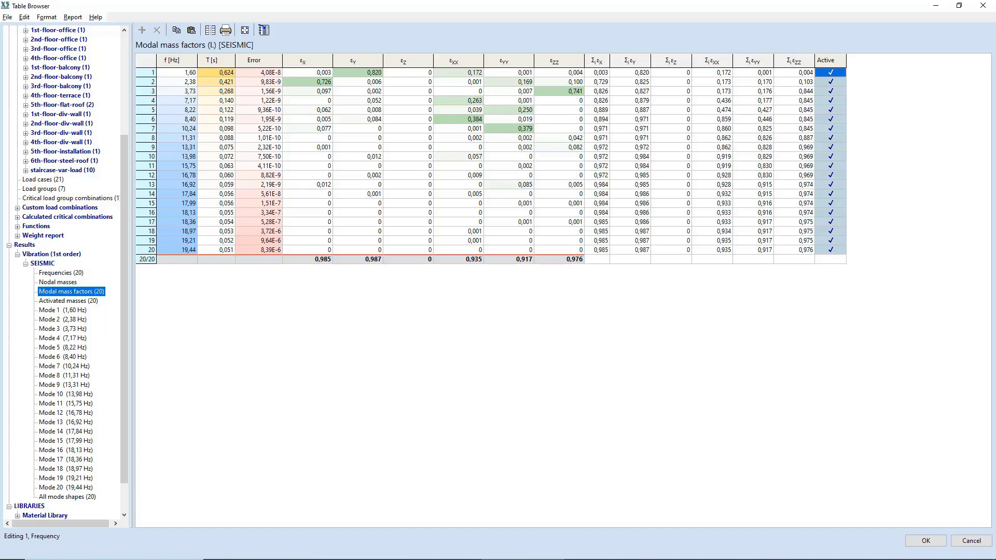
{"action": "left_click_drag", "start_coordinate": [149, 72], "coordinate": [351, 246]}
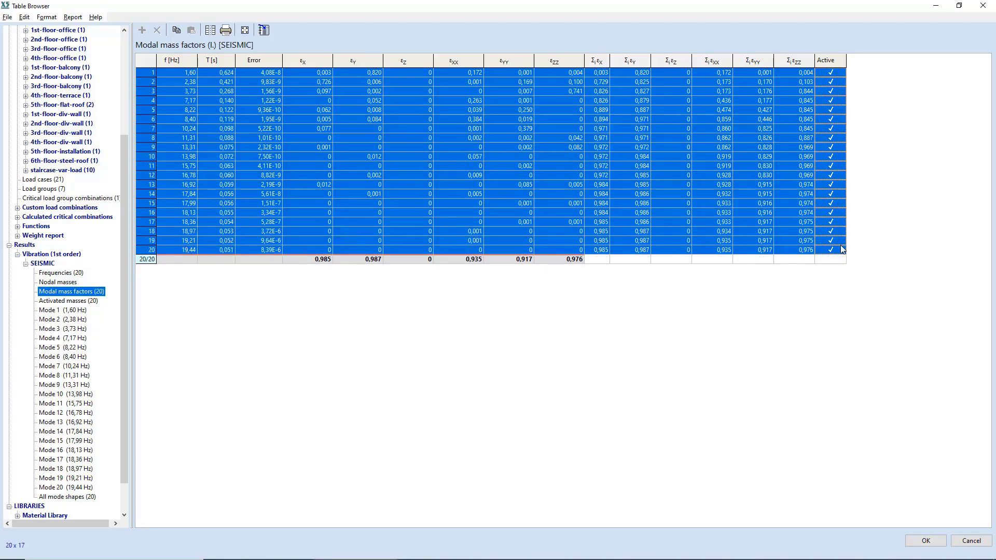
Turn off the mode shapes whose modal mass factors are under the threshold of 0,05 in X, Y and Z.
{"action": "right_click", "coordinate": [474, 286]}
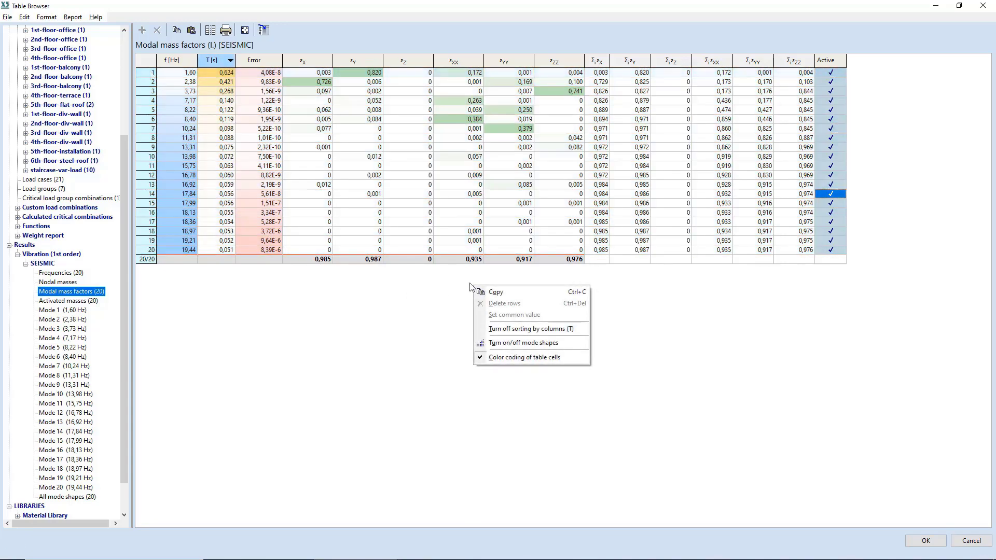
{"action": "left_click", "coordinate": [523, 343]}
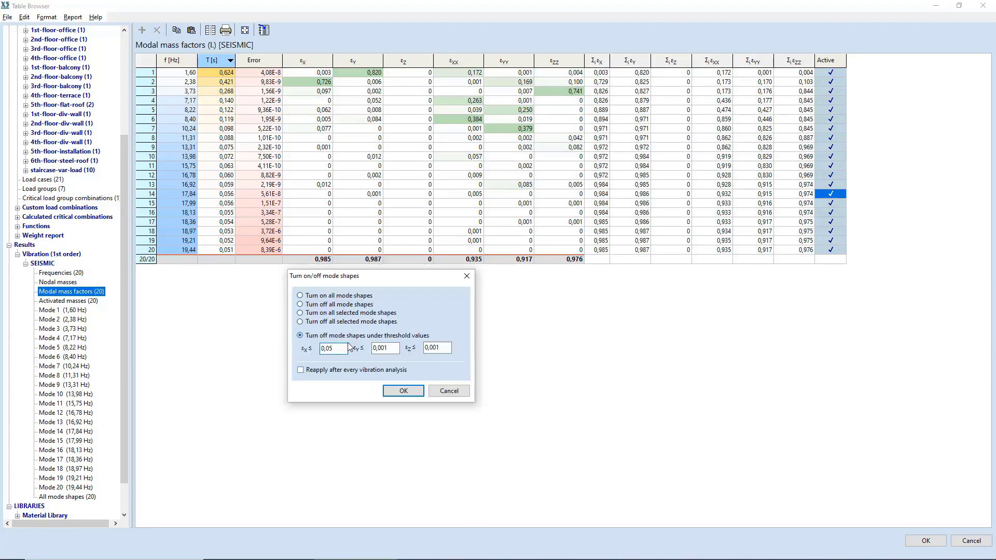
{"action": "double_click", "coordinate": [384, 348]}
{"action": "type", "text": "0,05"}
{"action": "double_click", "coordinate": [437, 348]}
{"action": "type", "text": "0,05"}
{"action": "left_click", "coordinate": [409, 391]}
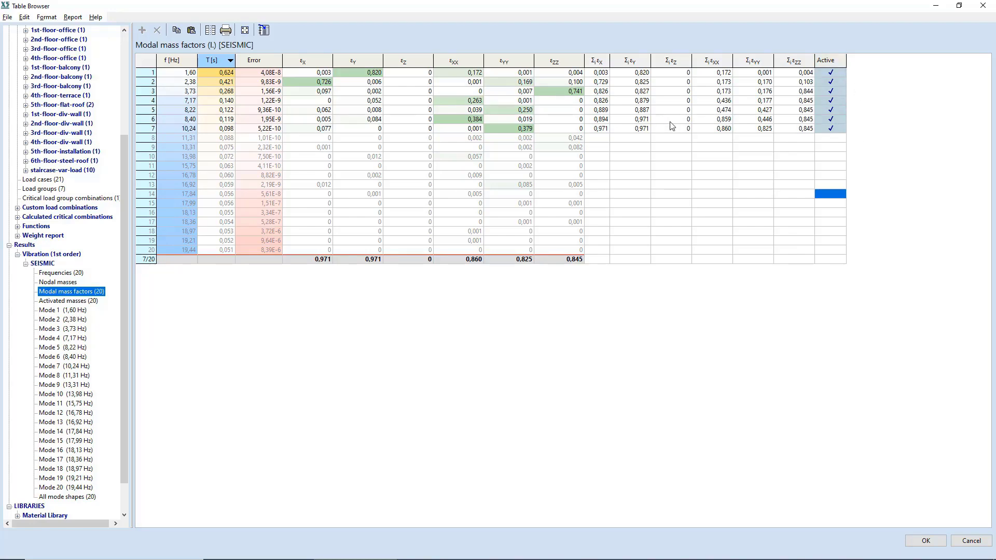
Review the active modes' summed X and Y mass factors and the SEISMIC frequencies table, and accept the result tables.
{"action": "left_click", "coordinate": [322, 261]}
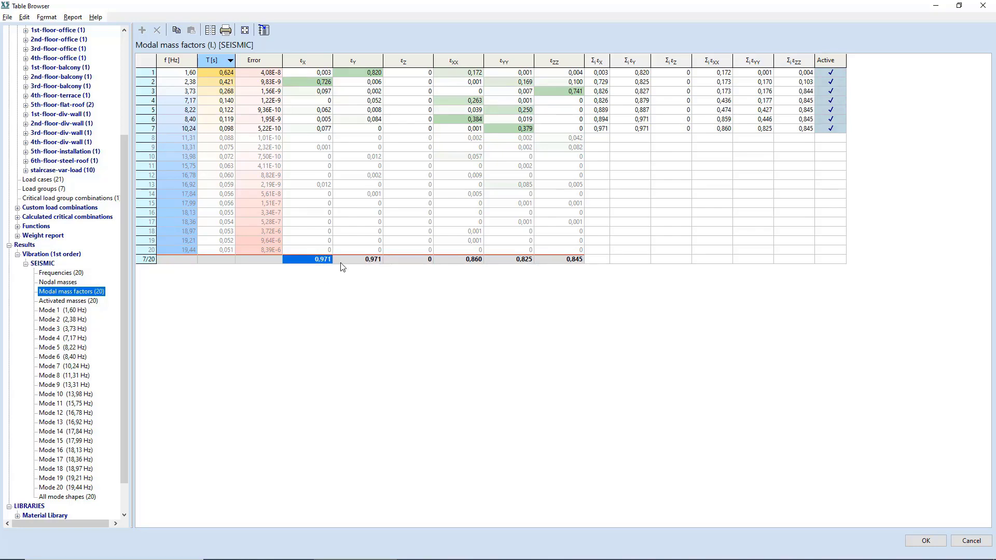
{"action": "left_click", "coordinate": [361, 260]}
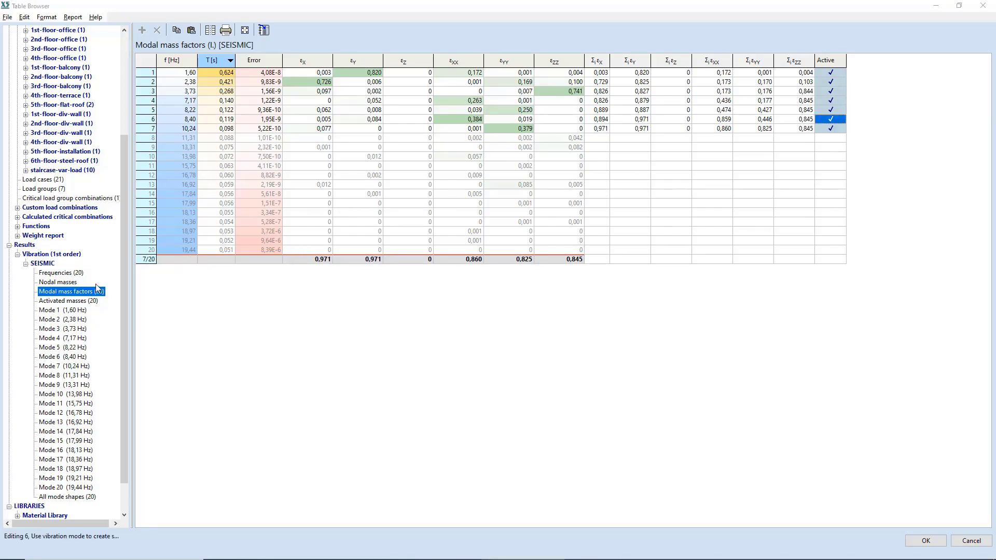
{"action": "left_click", "coordinate": [68, 272]}
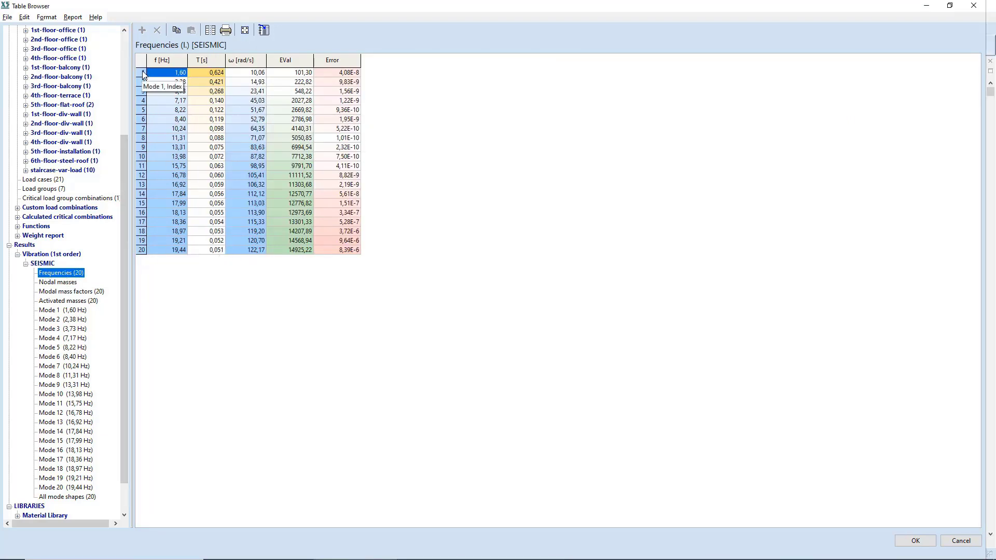
{"action": "left_click_drag", "start_coordinate": [143, 74], "coordinate": [318, 256]}
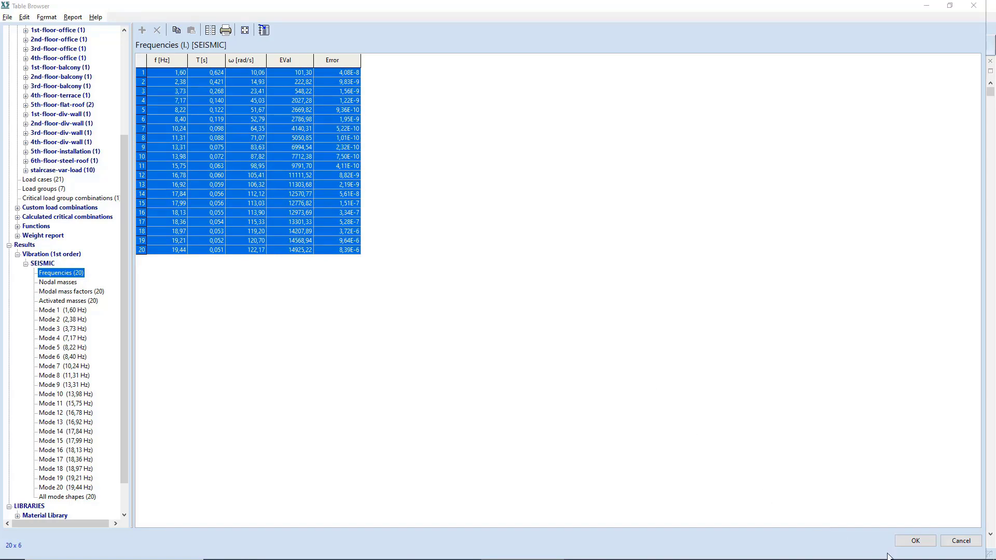
{"action": "left_click", "coordinate": [916, 541]}
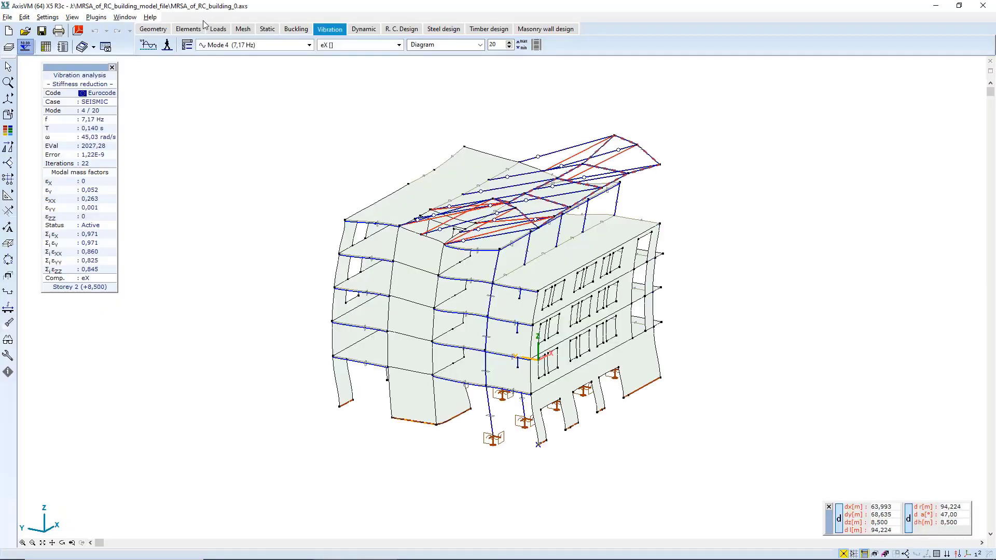
Add a seismic load case set with its SEISMIC1 load group, and make SM1 Y the current load case.
{"action": "left_click", "coordinate": [219, 30]}
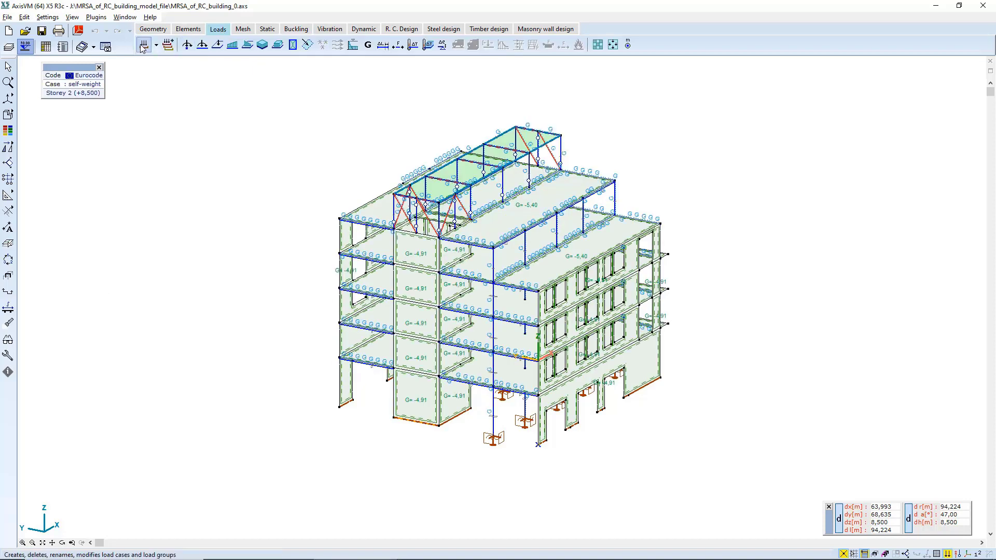
{"action": "left_click", "coordinate": [144, 45]}
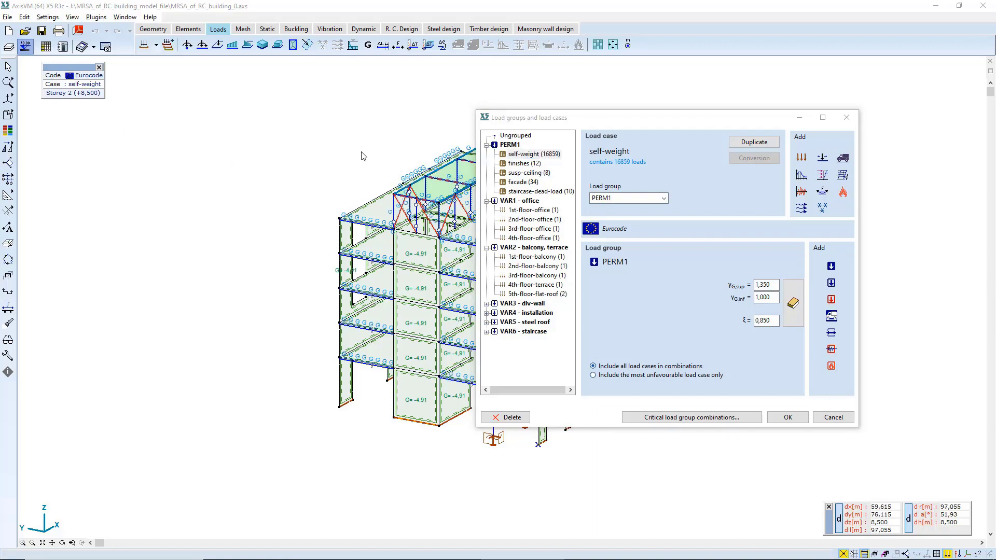
{"action": "left_click", "coordinate": [800, 176]}
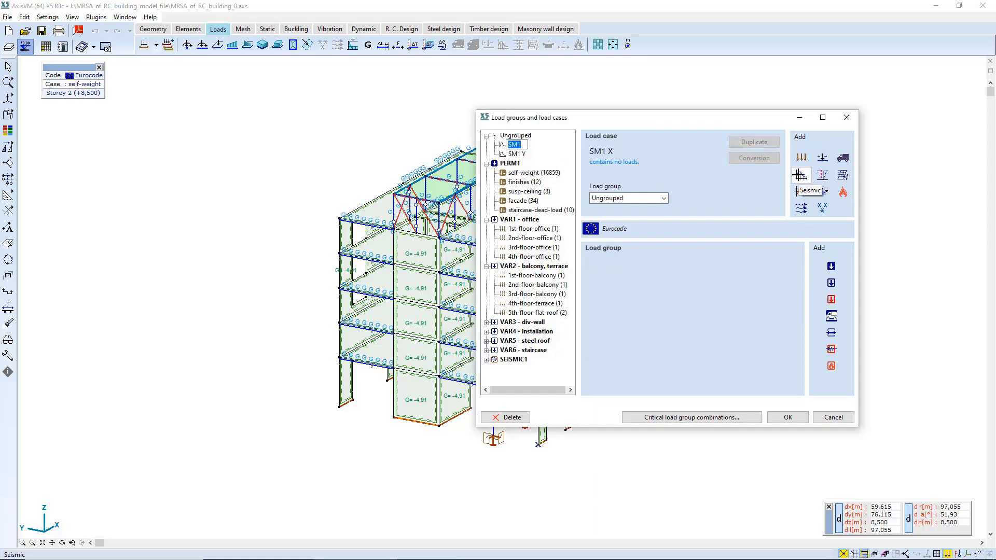
{"action": "left_click", "coordinate": [516, 370]}
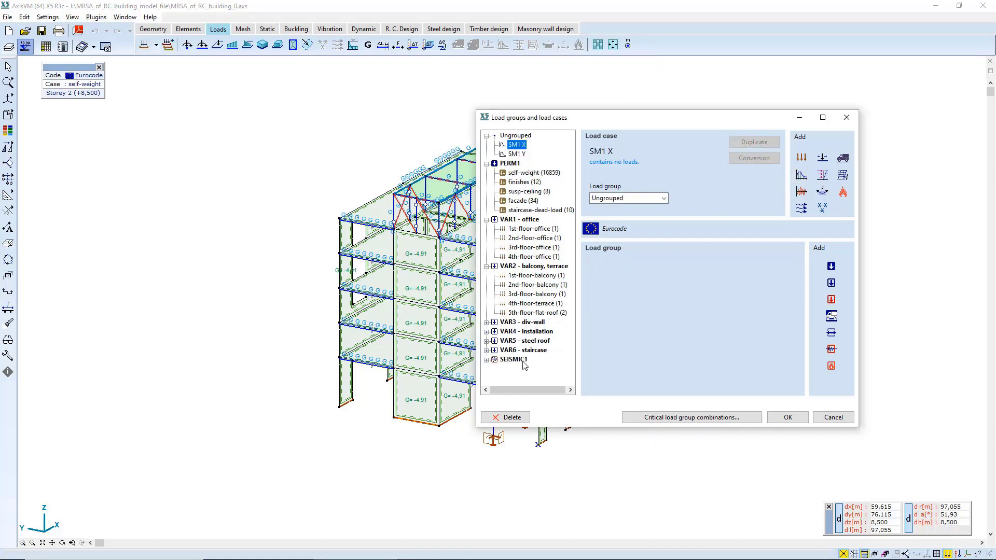
{"action": "left_click", "coordinate": [525, 154]}
{"action": "left_click", "coordinate": [788, 418]}
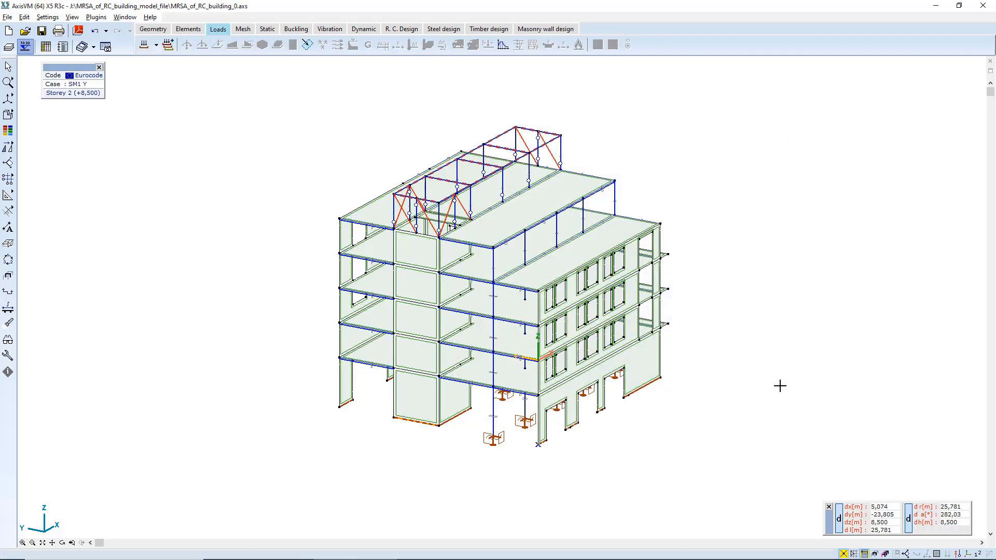
Save the model and define the SM1 horizontal design spectrum with ground type C Type 1, reference ground acceleration 1,000 m/s² and behaviour factor 1,5.
{"action": "left_click", "coordinate": [502, 45]}
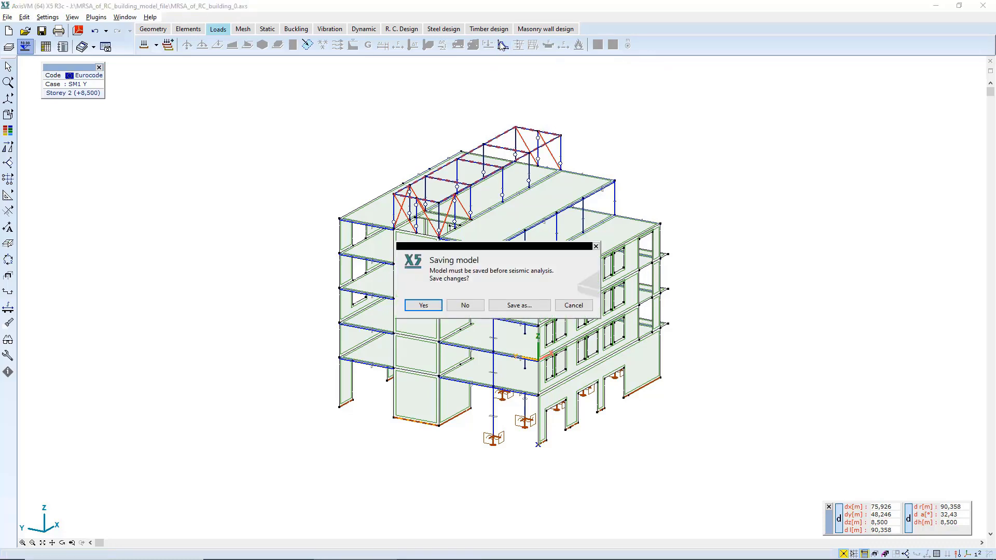
{"action": "left_click", "coordinate": [423, 306]}
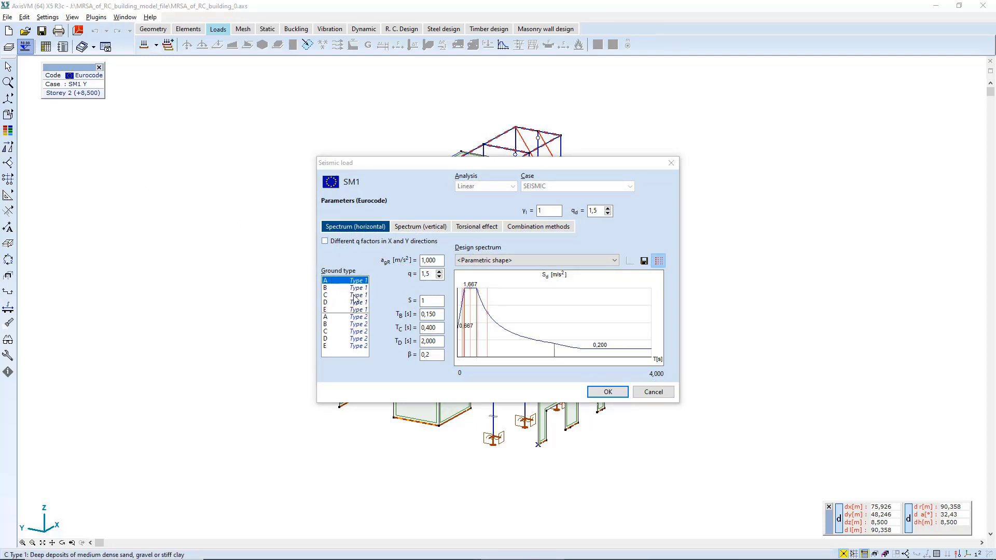
{"action": "left_click", "coordinate": [331, 295]}
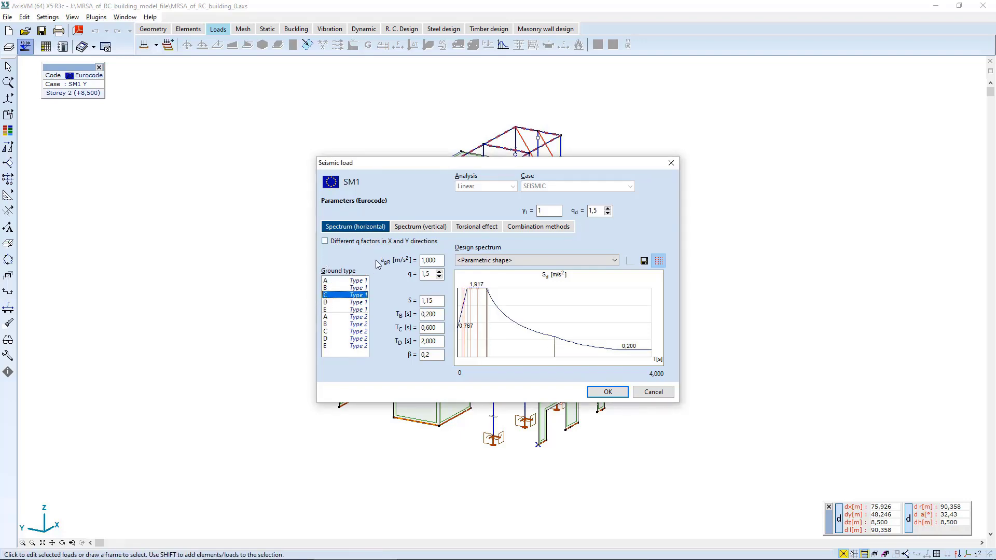
{"action": "left_click_drag", "start_coordinate": [441, 260], "coordinate": [421, 261]}
{"action": "left_click", "coordinate": [430, 261]}
{"action": "left_click", "coordinate": [426, 274]}
Leave vertical acceleration off and apply torsional effects to the SM1 seismic load with an accidental eccentricity coefficient of 0,05.
{"action": "left_click", "coordinate": [422, 228]}
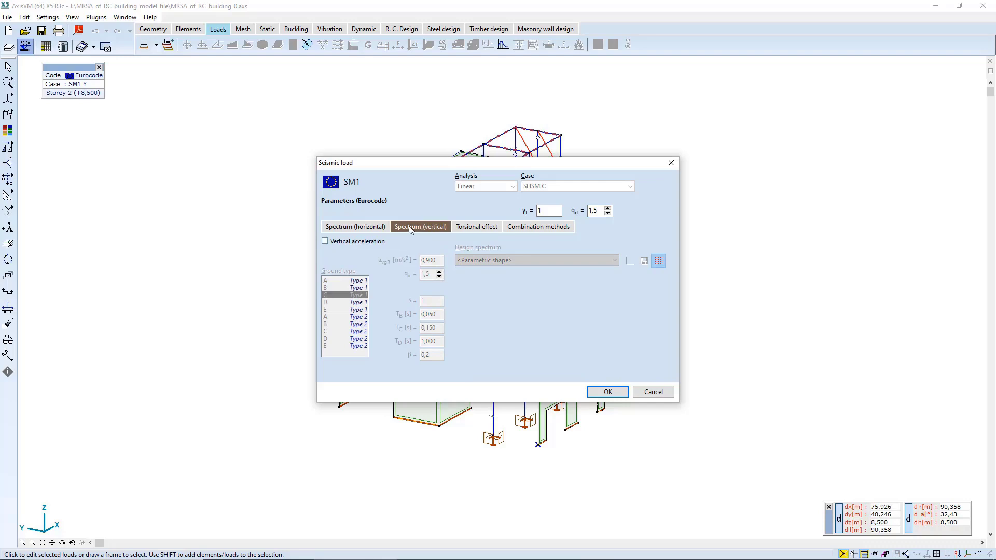
{"action": "left_click", "coordinate": [481, 226]}
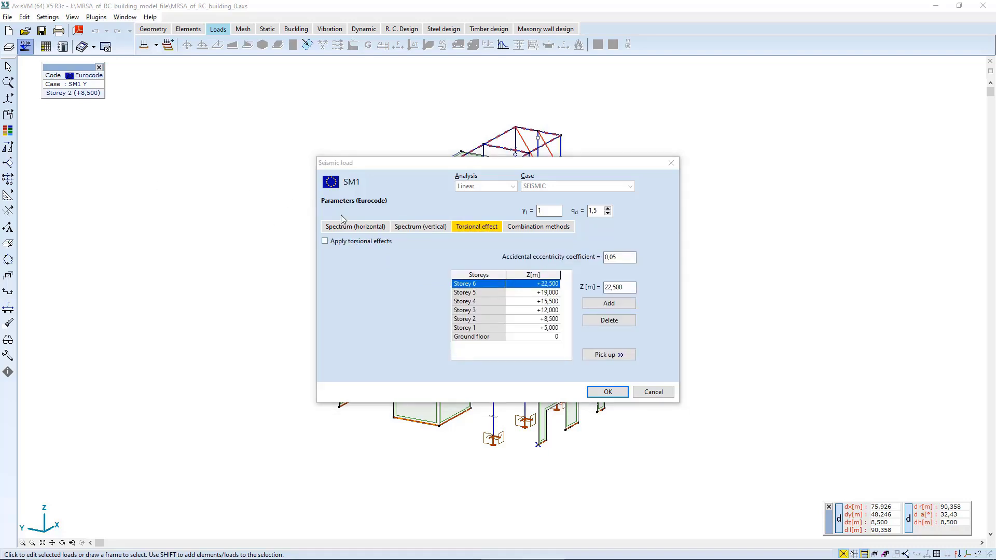
{"action": "left_click", "coordinate": [325, 242]}
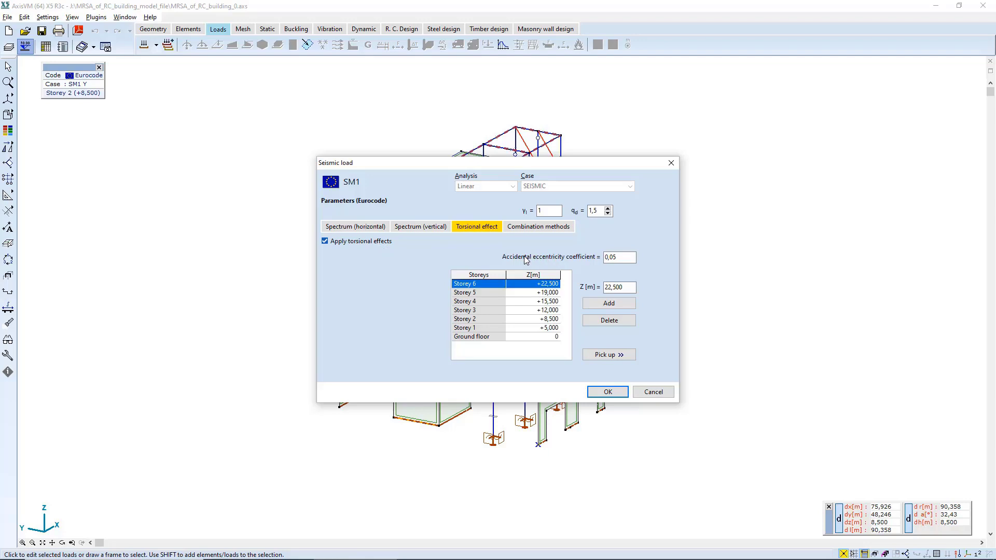
{"action": "left_click_drag", "start_coordinate": [629, 258], "coordinate": [602, 258]}
{"action": "left_click", "coordinate": [627, 256]}
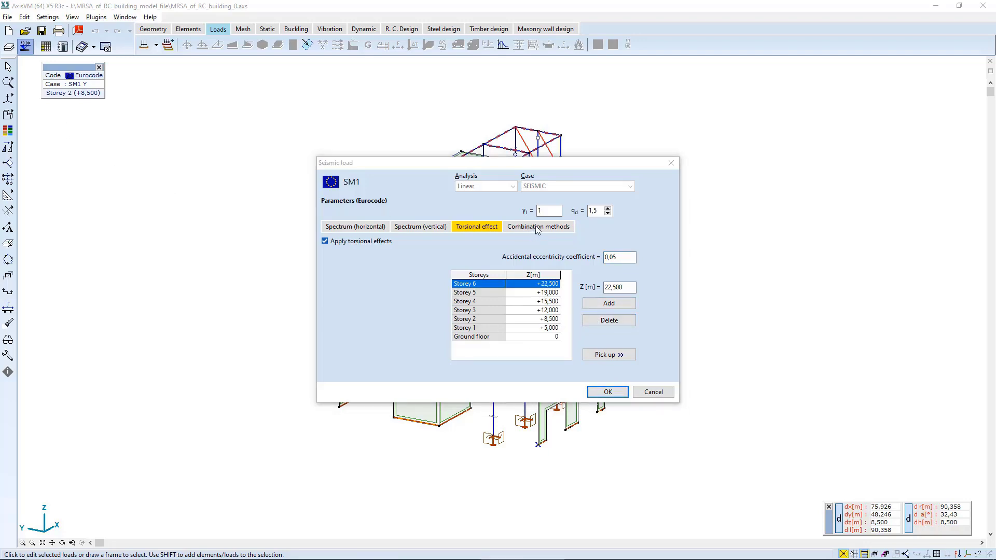
Check the combination methods, with Auto for modal responses and SRSS for the seismic components, and generate the SM1 seismic loads.
{"action": "left_click", "coordinate": [539, 228]}
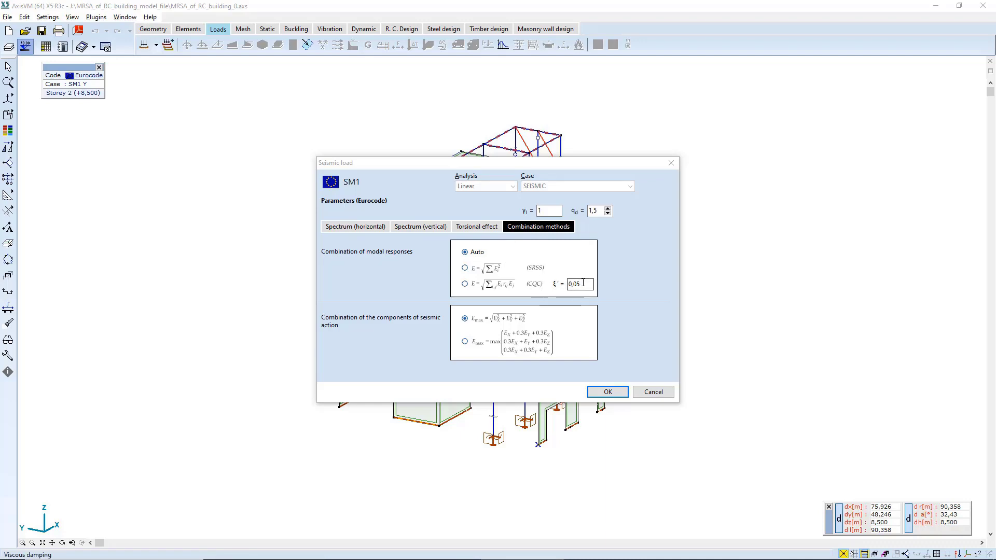
{"action": "left_click", "coordinate": [608, 393]}
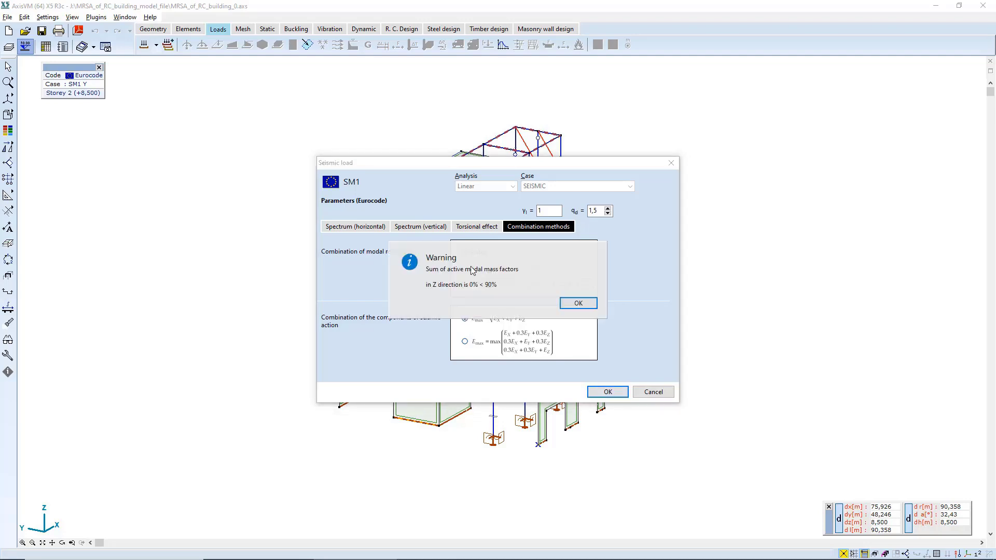
{"action": "left_click", "coordinate": [578, 303]}
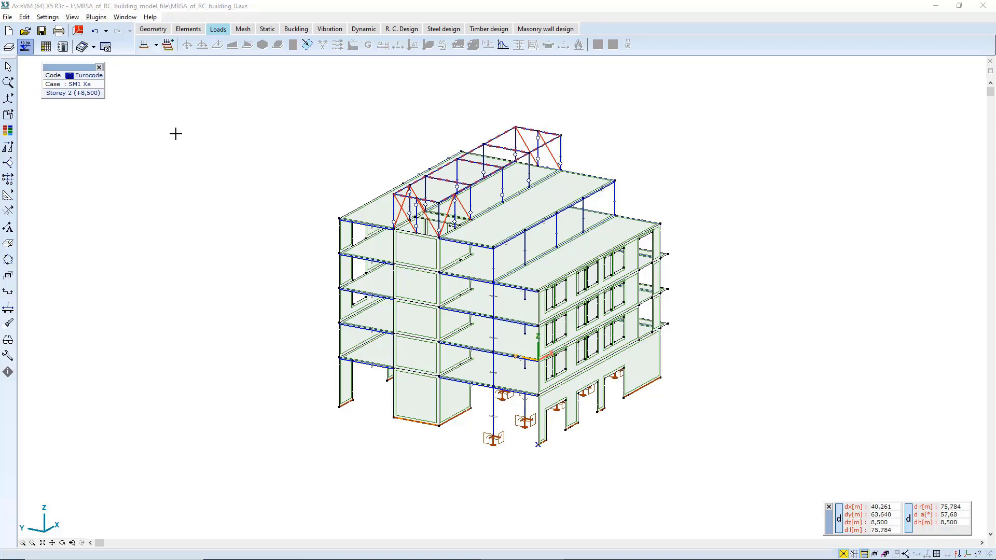
Make SM101X the current load case and examine its seismic nodal forces on the building up close.
{"action": "left_click", "coordinate": [156, 46]}
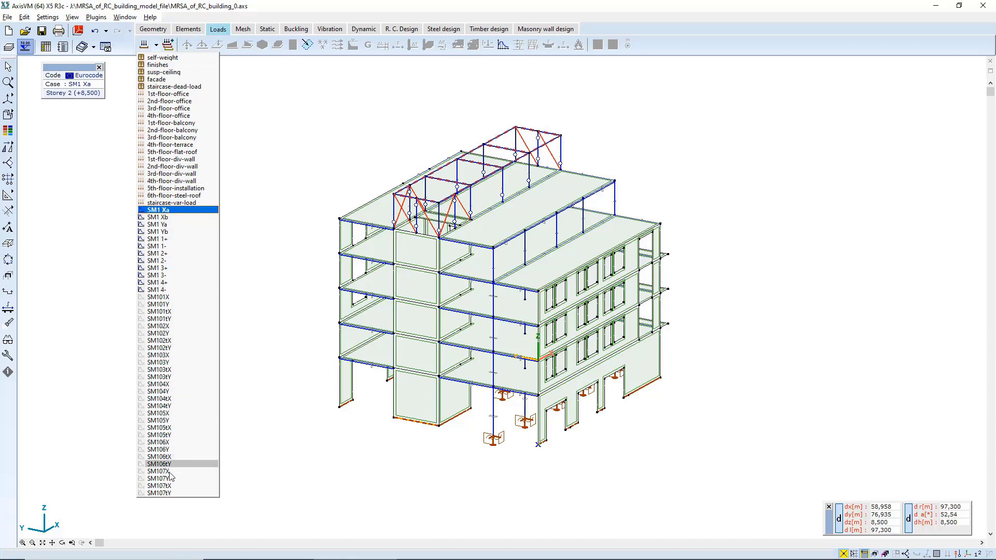
{"action": "left_click", "coordinate": [167, 298]}
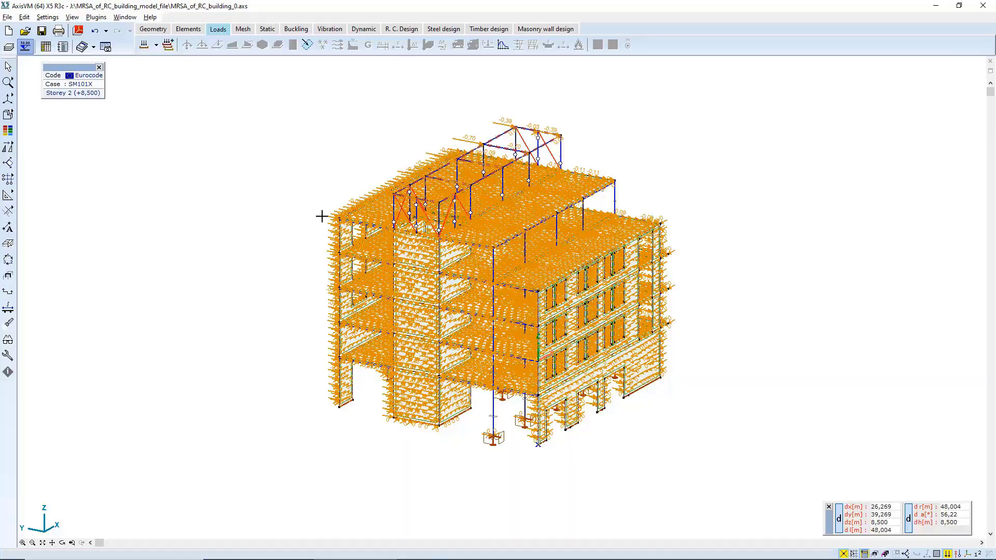
{"action": "scroll", "coordinate": [323, 216], "scroll_direction": "up", "scroll_amount": 4}
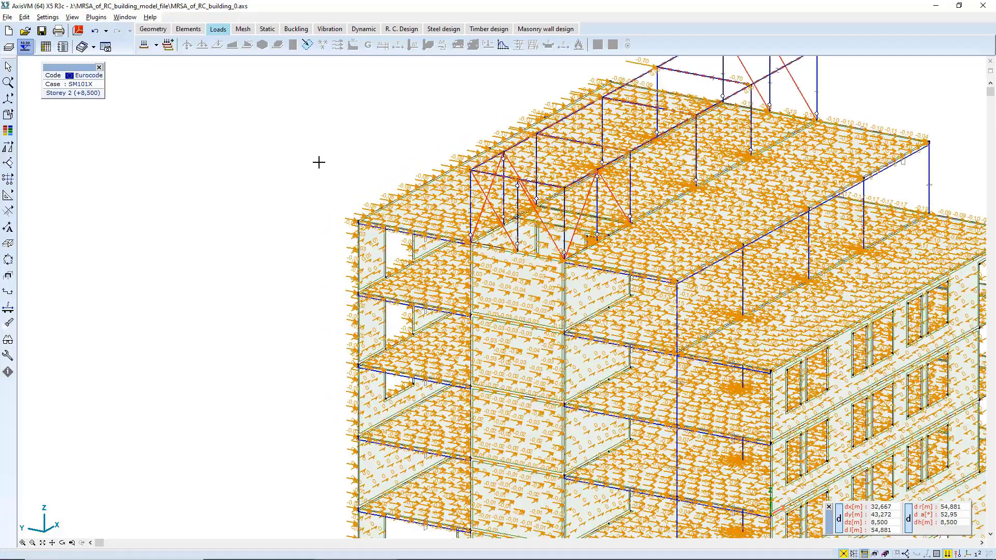
{"action": "middle_click_drag", "start_coordinate": [321, 160], "coordinate": [759, 198]}
{"action": "scroll", "coordinate": [506, 297], "scroll_direction": "up", "scroll_amount": 6}
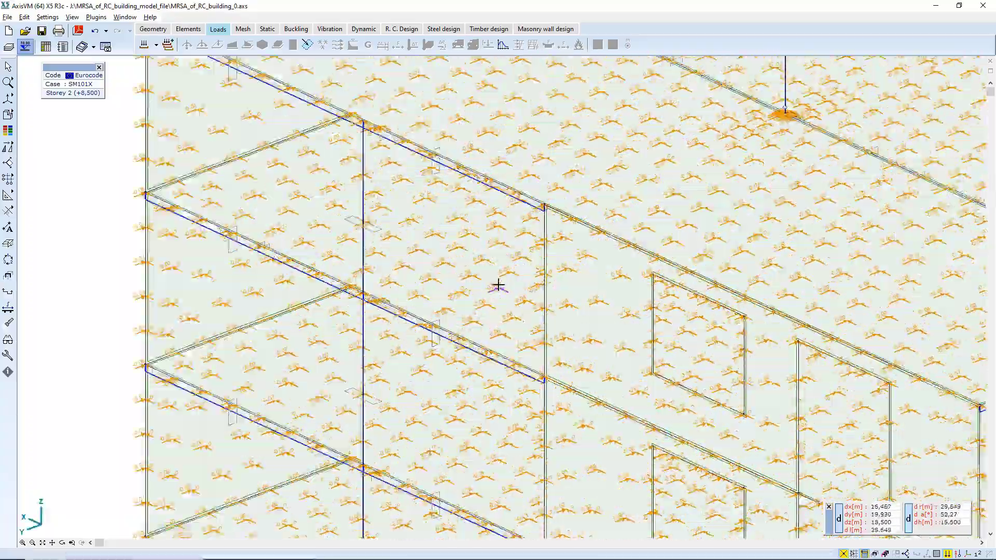
Turn on the mesh display and inspect the SM101X forces at the mesh nodes over the whole building.
{"action": "left_click", "coordinate": [937, 554]}
{"action": "middle_click_drag", "start_coordinate": [459, 313], "coordinate": [367, 344]}
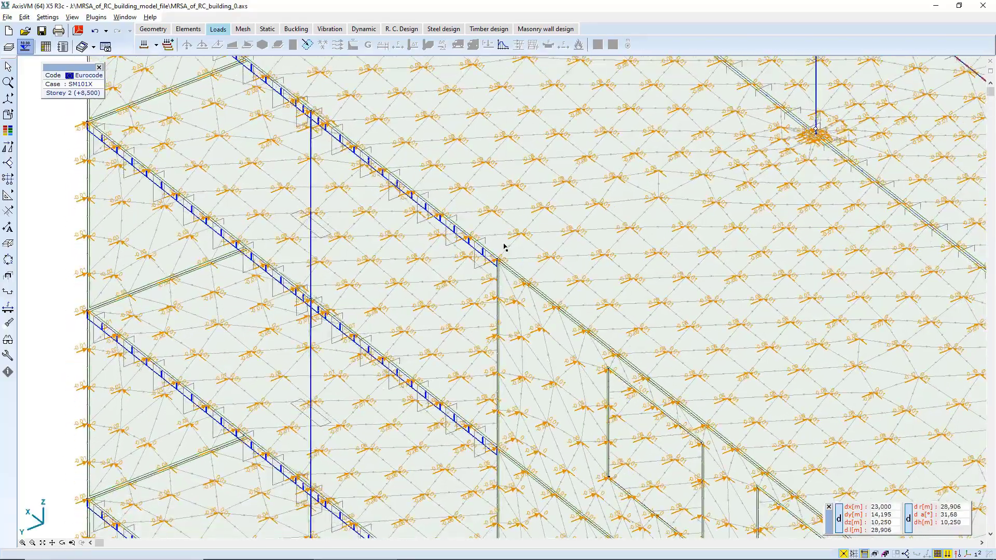
{"action": "scroll", "coordinate": [503, 247], "scroll_direction": "down", "scroll_amount": 4}
{"action": "scroll", "coordinate": [563, 261], "scroll_direction": "down", "scroll_amount": 1}
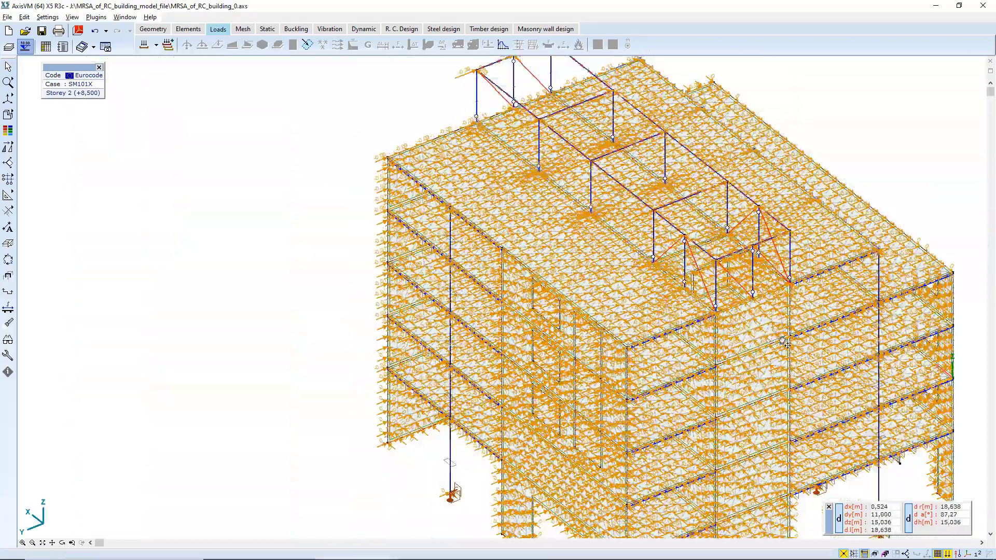
{"action": "middle_click_drag", "start_coordinate": [773, 412], "coordinate": [631, 348]}
{"action": "middle_click_drag", "start_coordinate": [648, 260], "coordinate": [650, 251], "text": "alt"}
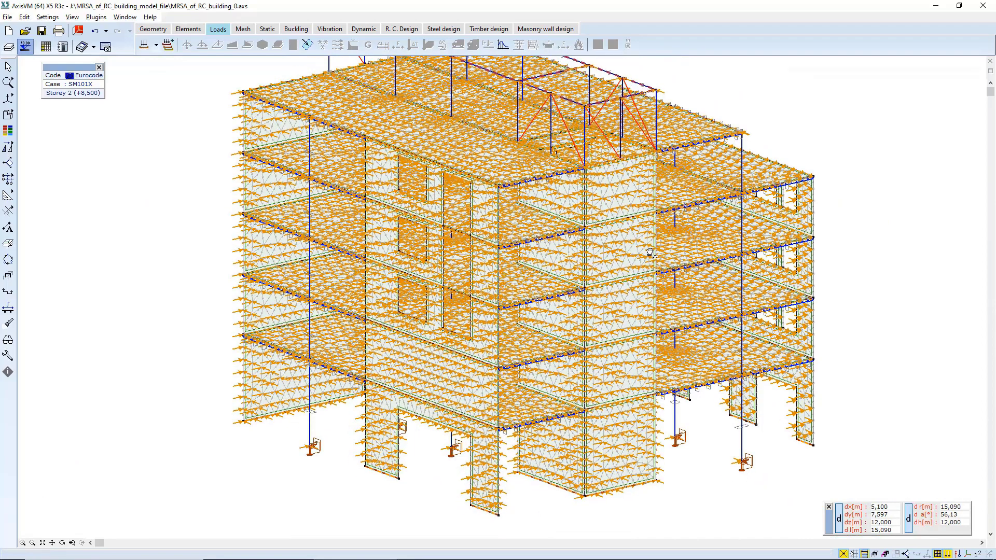
{"action": "middle_click_drag", "start_coordinate": [463, 207], "coordinate": [476, 231]}
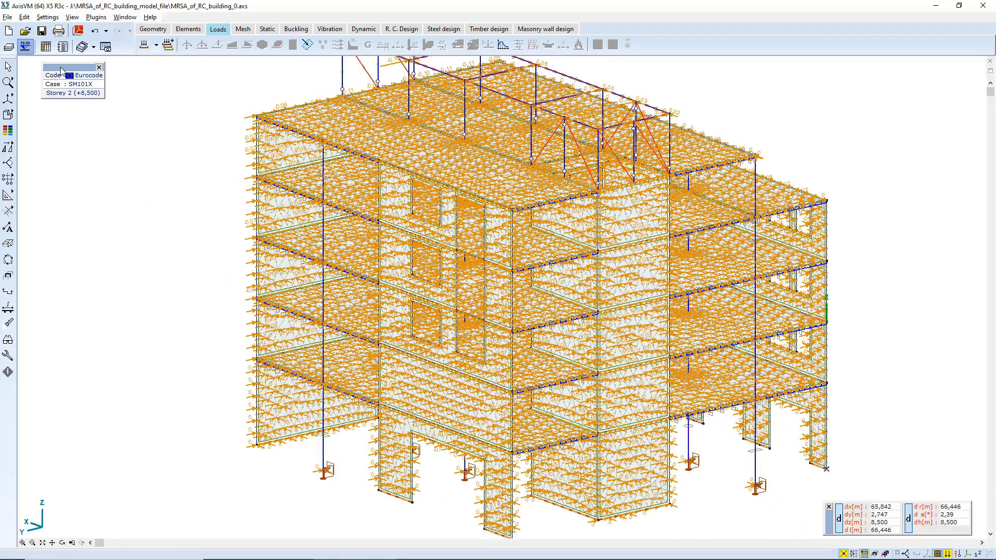
{"action": "left_click_drag", "start_coordinate": [61, 71], "coordinate": [45, 68]}
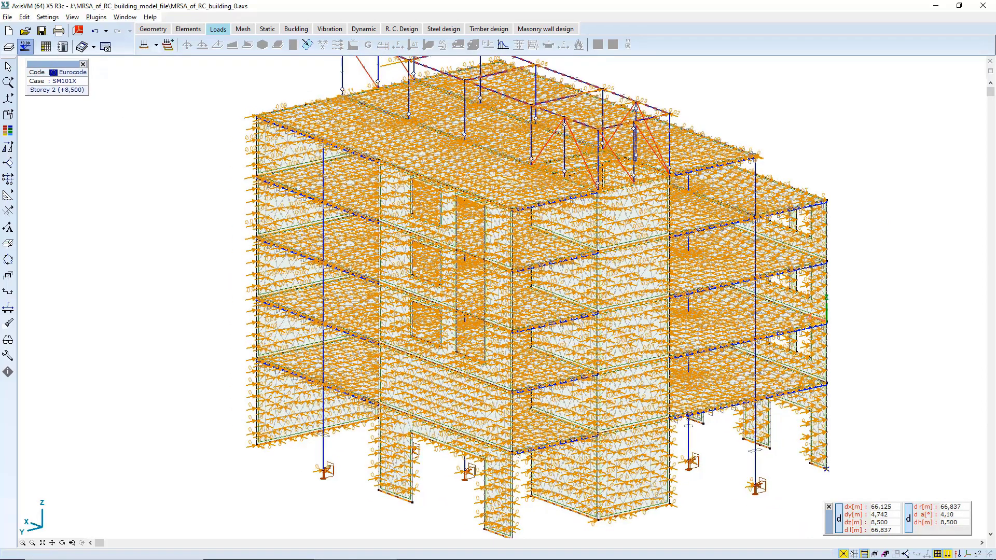
Review the generated seismic load cases mode by mode in the load groups and load cases, from the SM101 set to the SM107 set.
{"action": "left_click", "coordinate": [145, 44]}
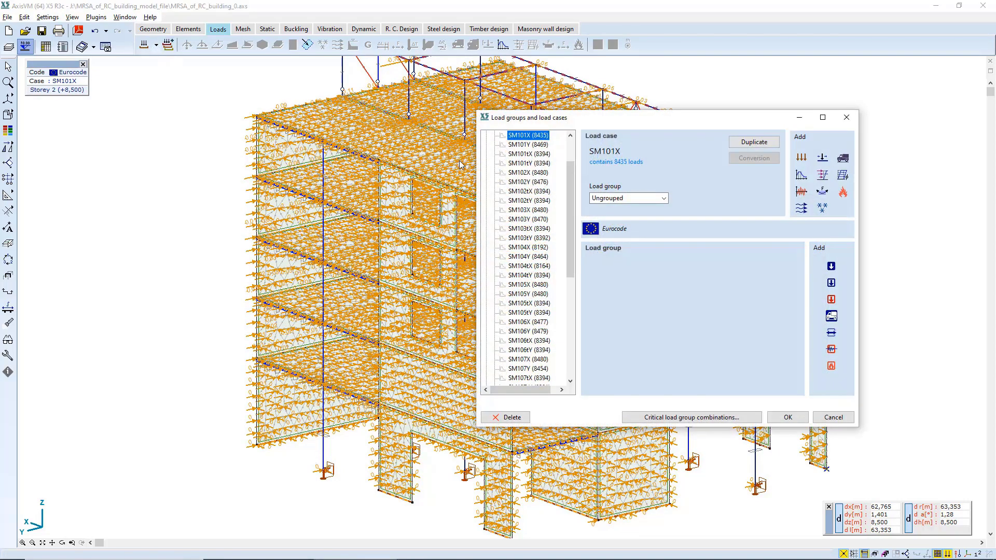
{"action": "scroll", "coordinate": [572, 167], "scroll_direction": "up", "scroll_amount": 2}
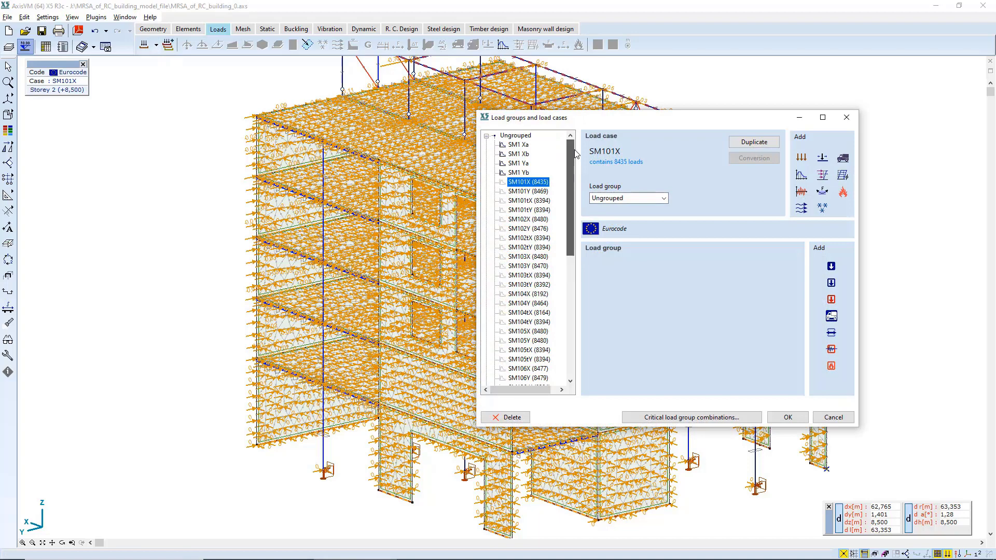
{"action": "left_click", "coordinate": [531, 210], "text": "shift"}
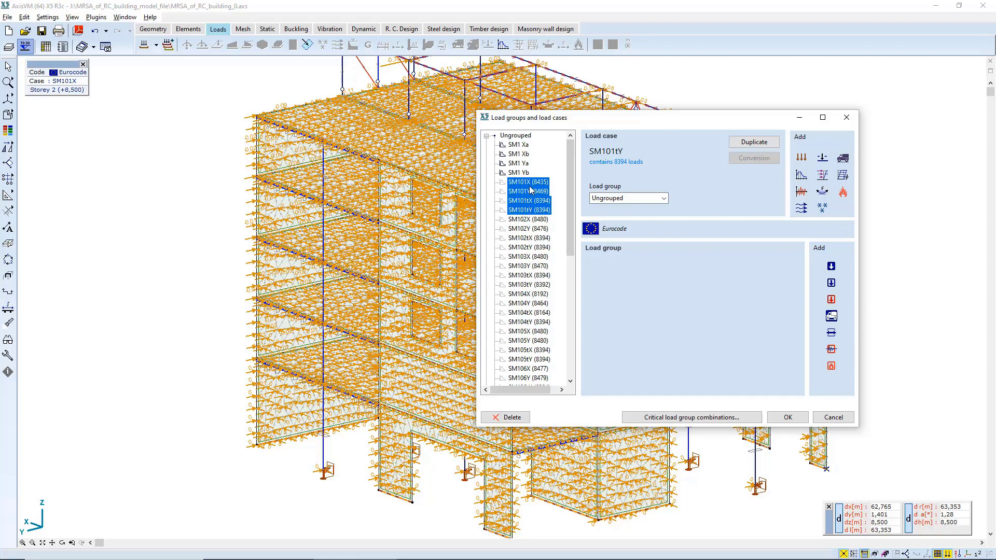
{"action": "left_click", "coordinate": [531, 220]}
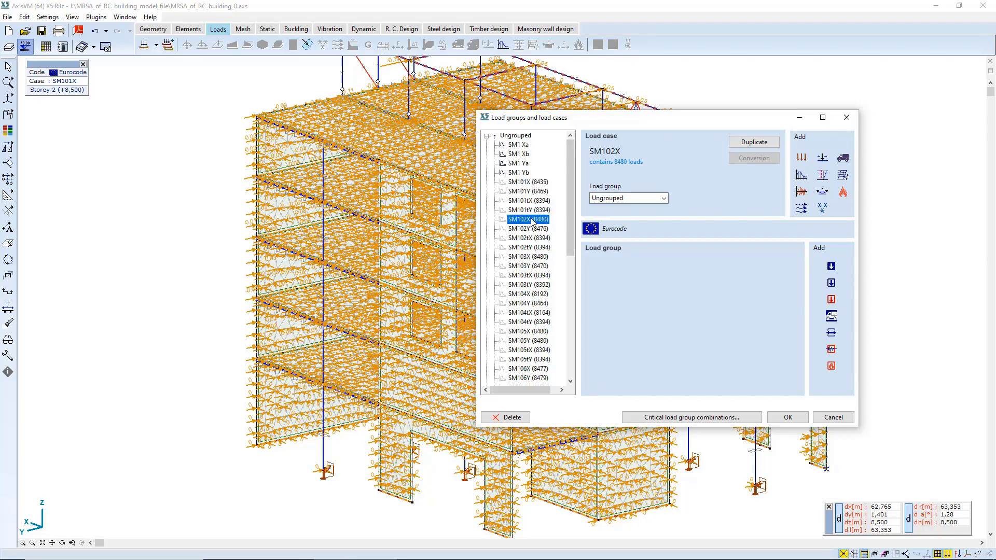
{"action": "left_click", "coordinate": [535, 248], "text": "shift"}
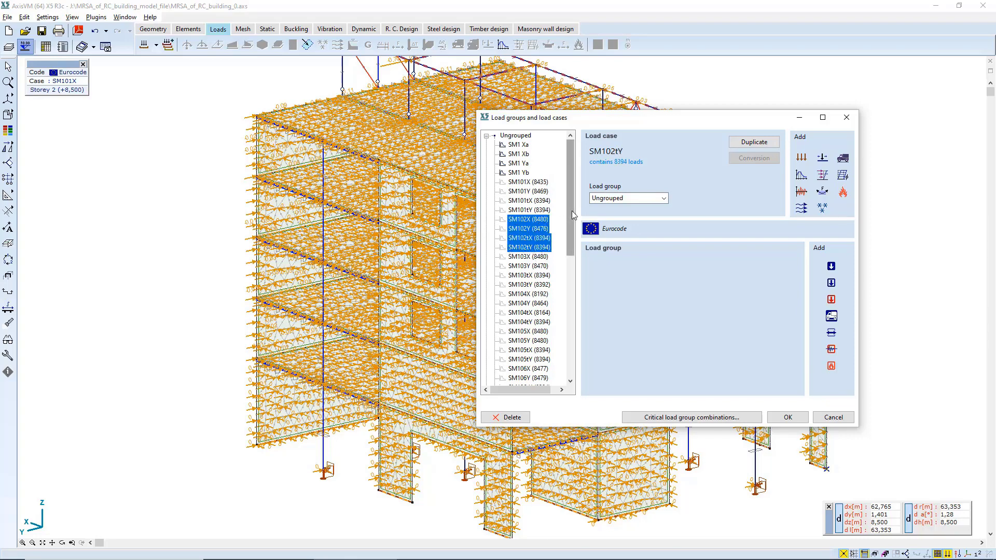
{"action": "left_click_drag", "start_coordinate": [573, 213], "coordinate": [571, 276]}
{"action": "left_click", "coordinate": [537, 293]}
{"action": "left_click", "coordinate": [531, 267], "text": "shift"}
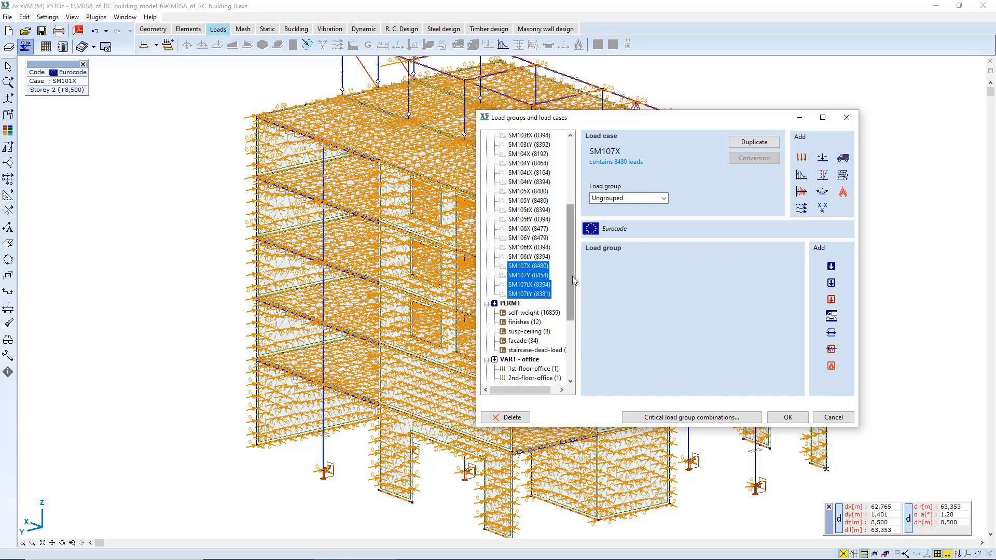
{"action": "left_click_drag", "start_coordinate": [573, 280], "coordinate": [589, 210]}
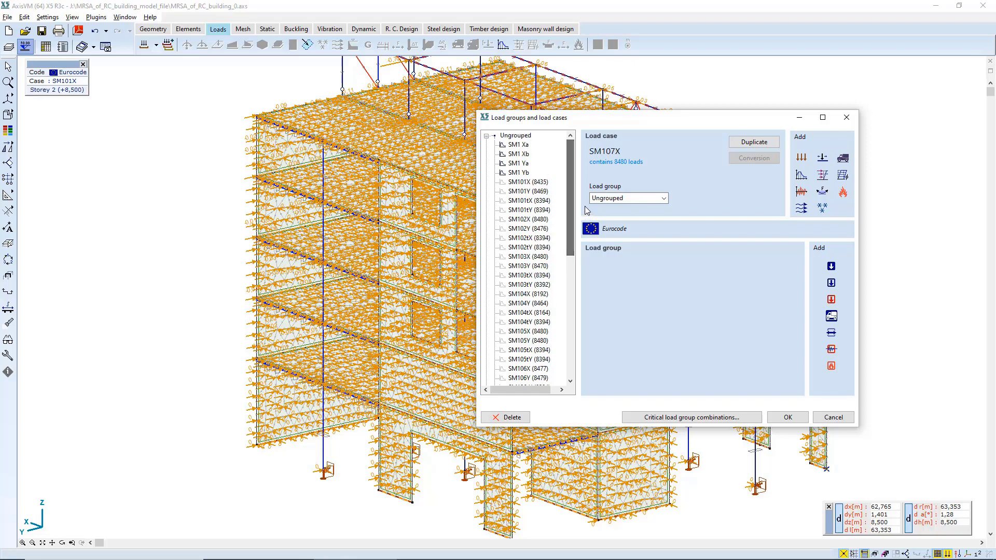
Go through the first mode's load cases SM101X, SM101Y and SM101tX one by one.
{"action": "left_click", "coordinate": [522, 183]}
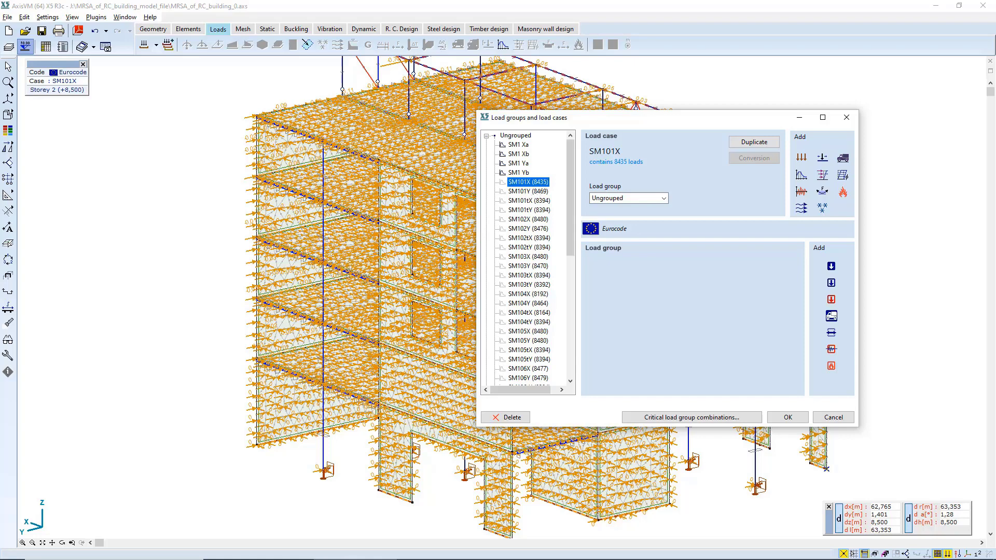
{"action": "left_click", "coordinate": [524, 183]}
{"action": "key", "text": "Return"}
{"action": "scroll", "coordinate": [530, 163], "scroll_direction": "up", "scroll_amount": 2}
{"action": "left_click", "coordinate": [522, 192]}
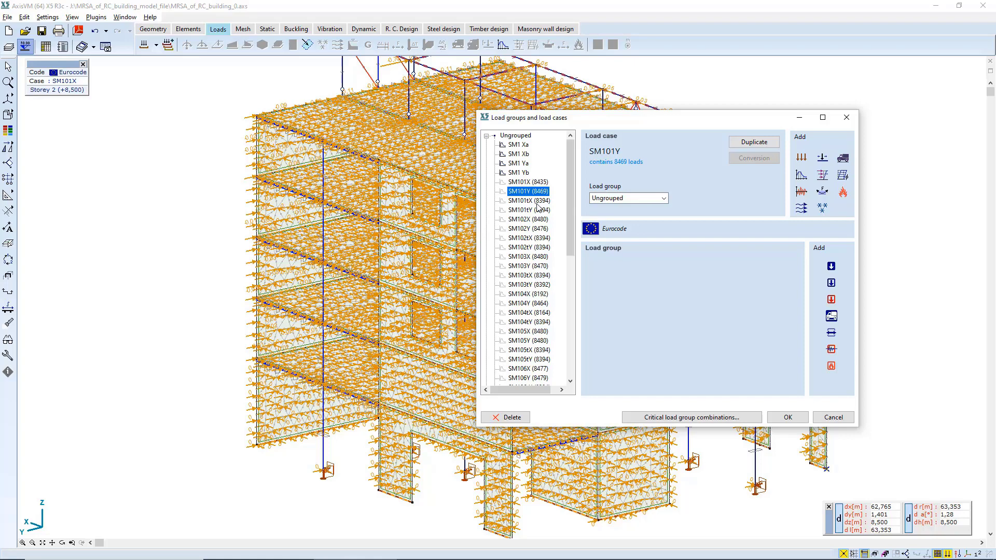
{"action": "left_click", "coordinate": [534, 202]}
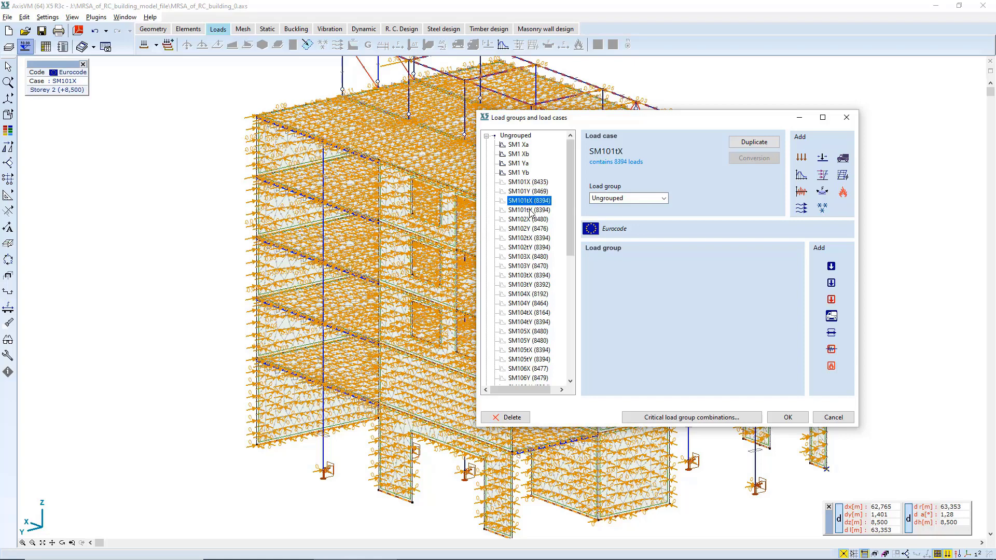
Make SM101tY the current load case and inspect its torsional nodal forces on the building.
{"action": "left_click", "coordinate": [531, 210]}
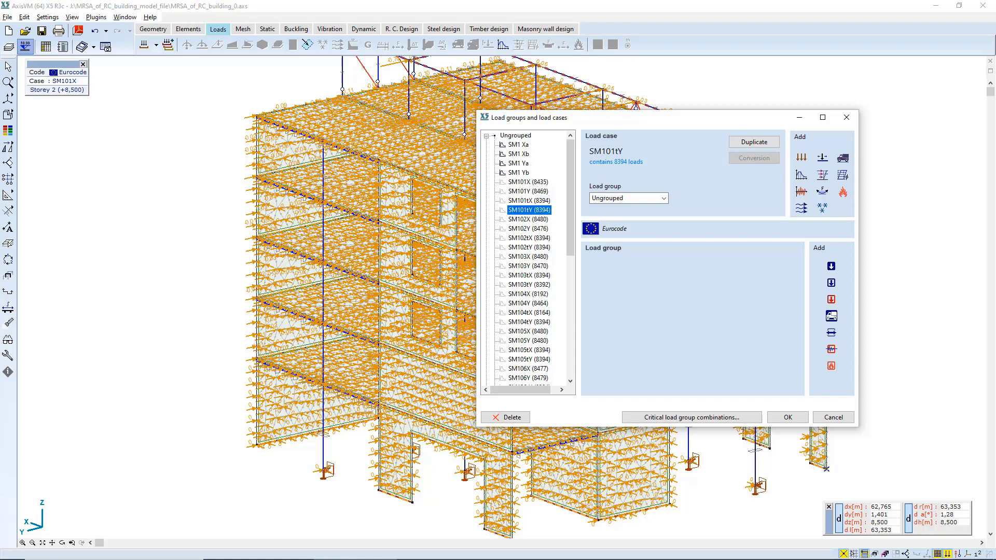
{"action": "left_click", "coordinate": [797, 418]}
{"action": "scroll", "coordinate": [569, 338], "scroll_direction": "up", "scroll_amount": 5}
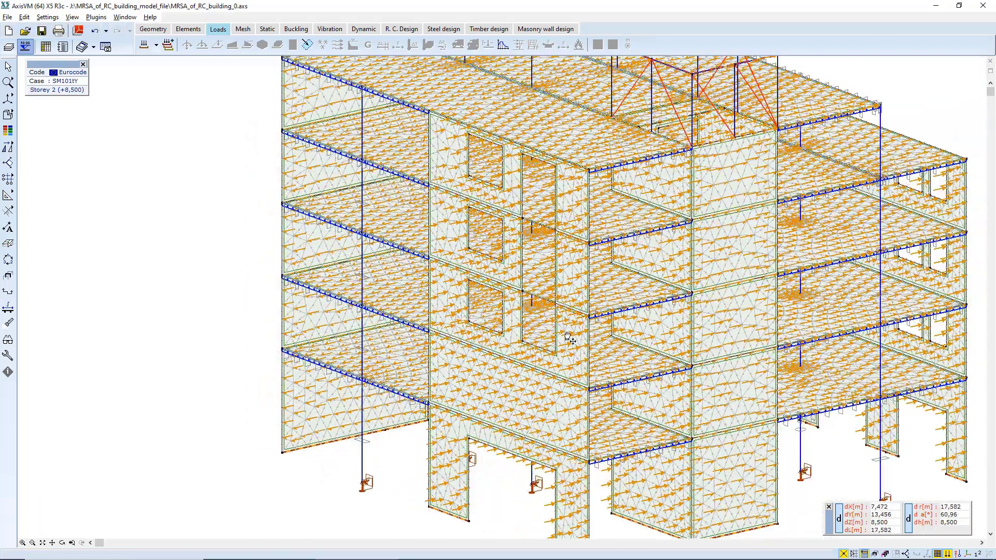
{"action": "middle_click_drag", "start_coordinate": [569, 338], "coordinate": [443, 370]}
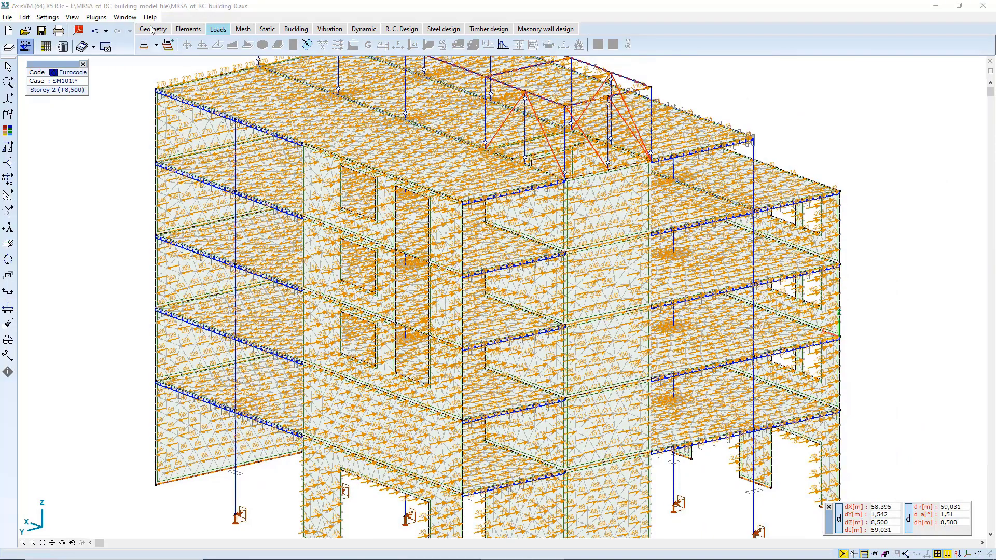
Open the model data tables and review the seismic parameters table of SM1.
{"action": "left_click", "coordinate": [46, 47]}
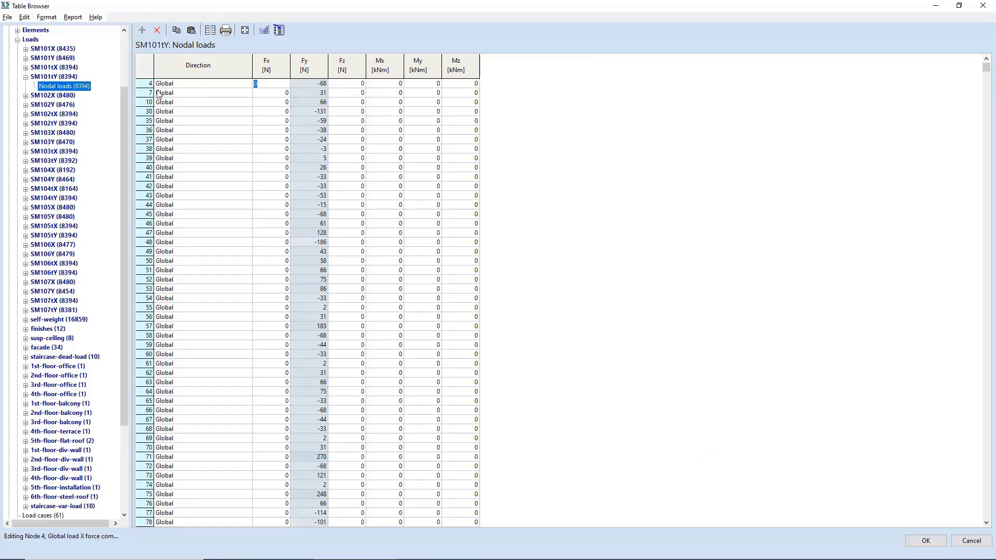
{"action": "double_click", "coordinate": [24, 40]}
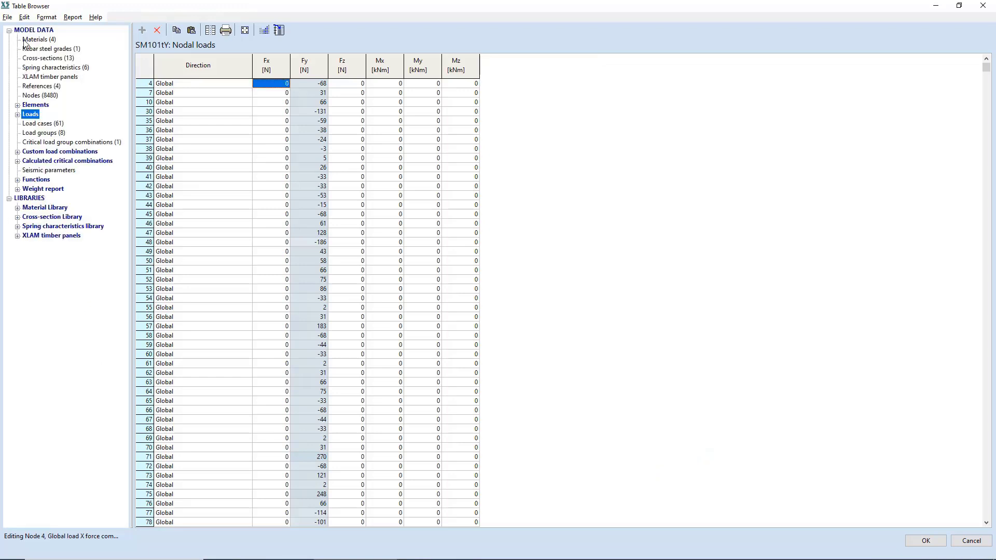
{"action": "left_click", "coordinate": [52, 171]}
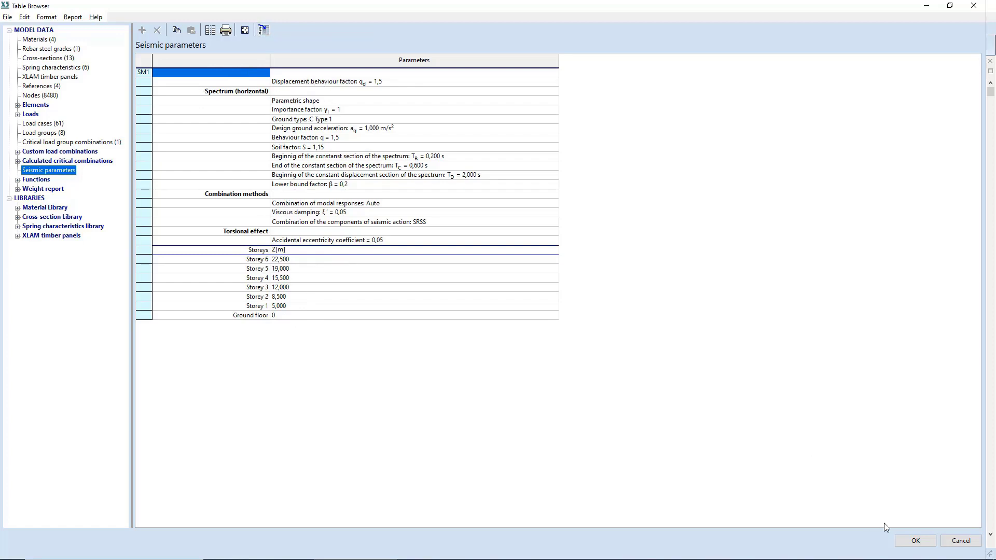
Close the model data tables and run the linear static analysis of the building, acknowledging the stiffness reduction notice.
{"action": "left_click", "coordinate": [916, 542]}
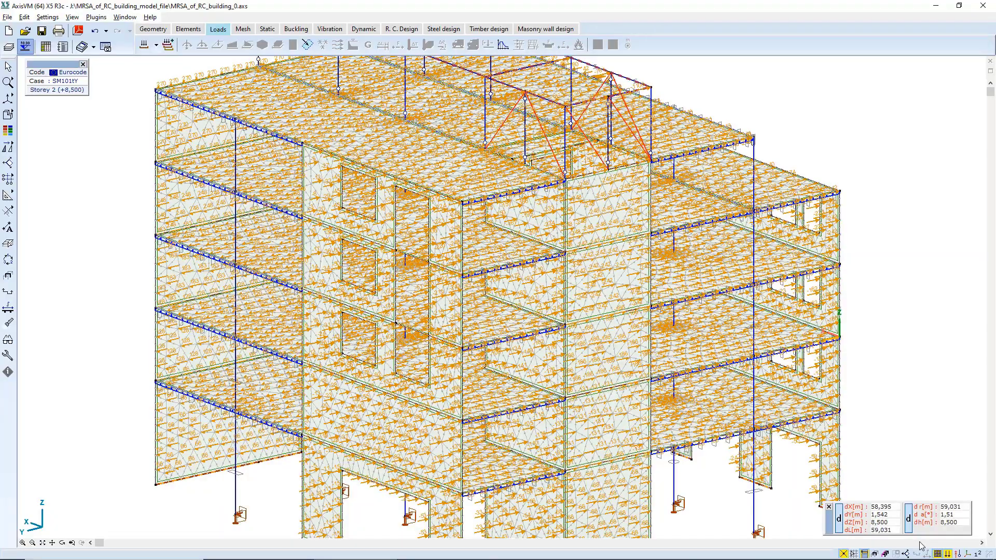
{"action": "left_click", "coordinate": [270, 31]}
{"action": "left_click", "coordinate": [417, 305]}
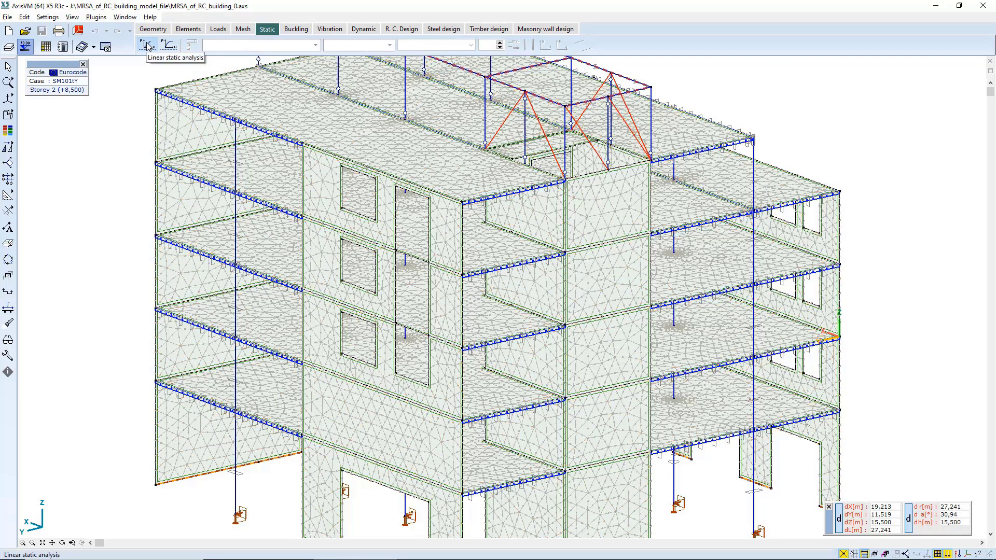
{"action": "left_click", "coordinate": [148, 45]}
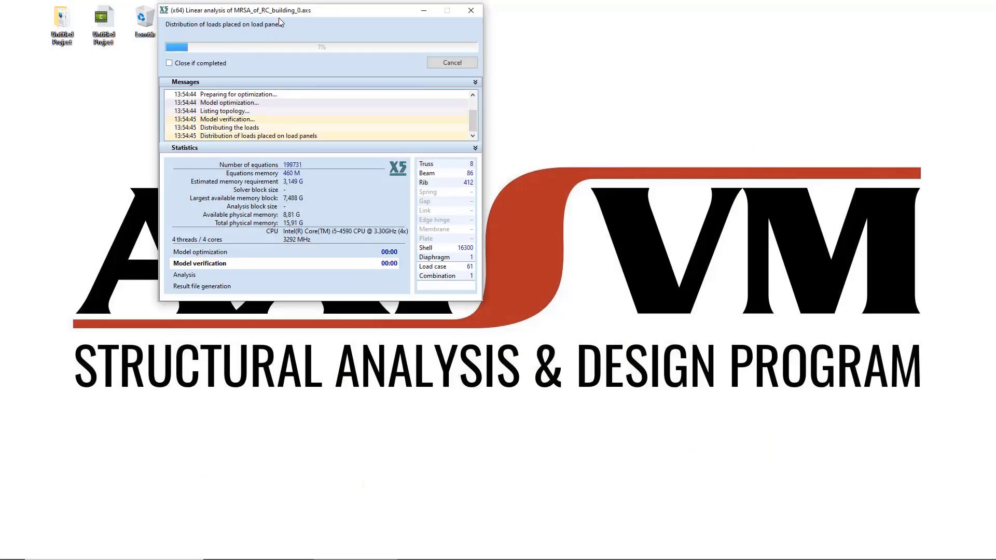
{"action": "left_click_drag", "start_coordinate": [295, 10], "coordinate": [357, 151]}
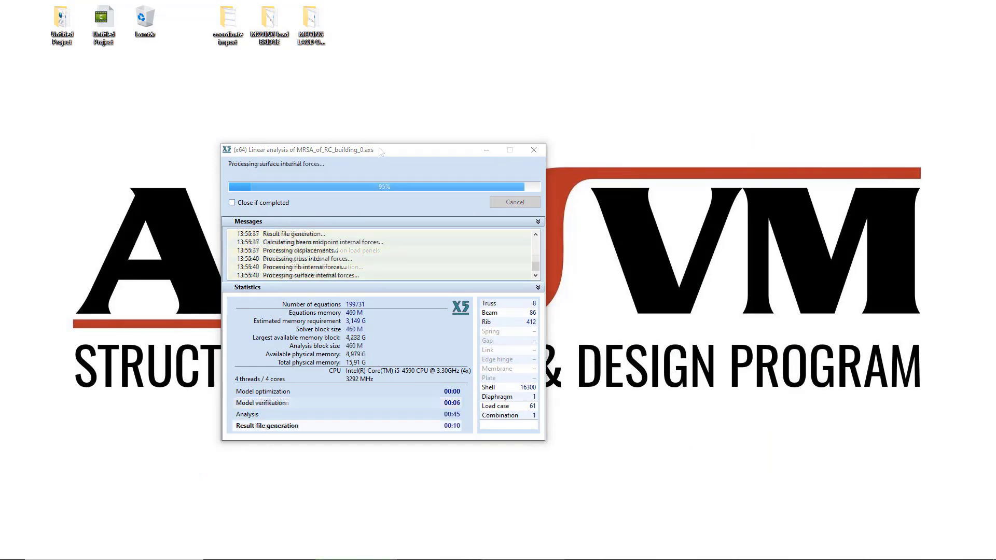
{"action": "left_click", "coordinate": [512, 202]}
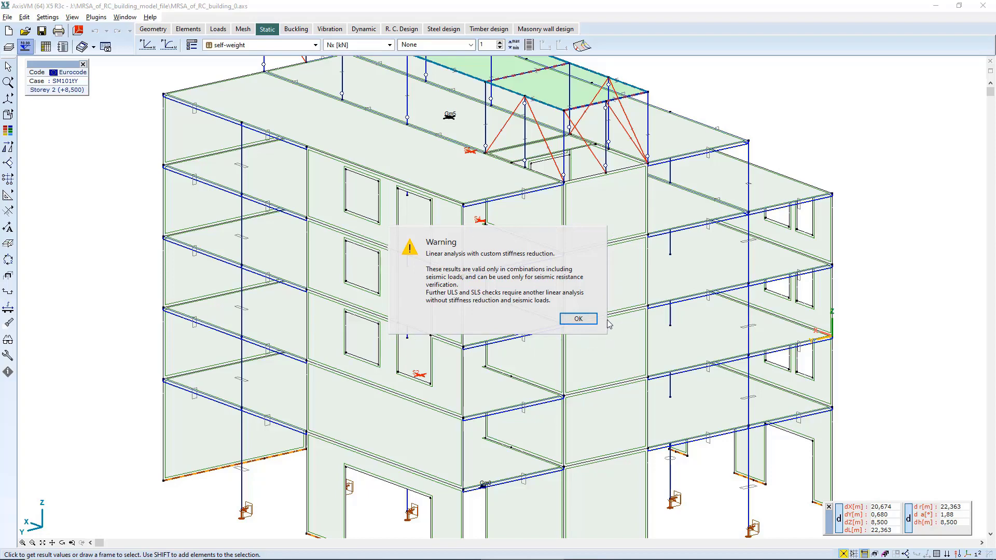
{"action": "left_click", "coordinate": [577, 318]}
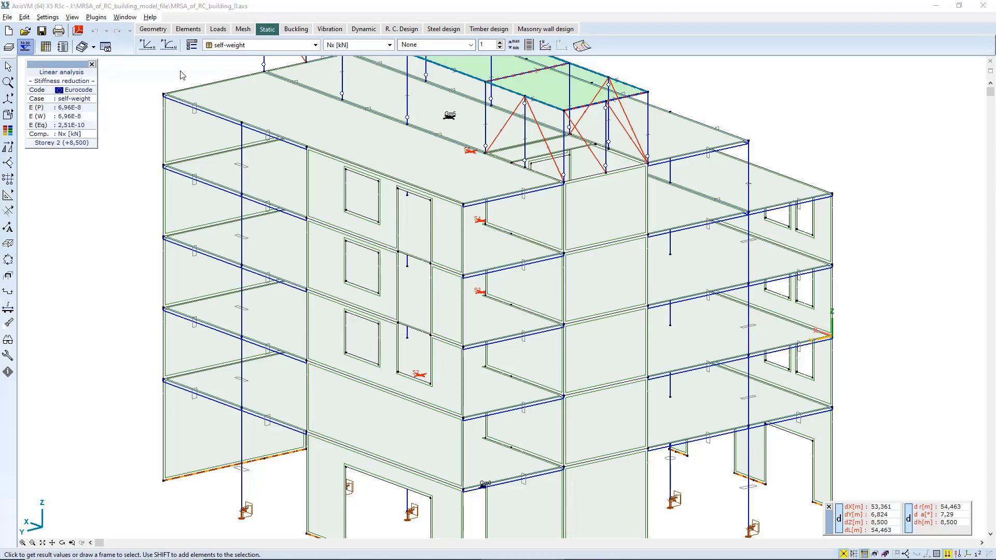
Set the result display to the minimum critical combination with a custom formula, using ULS (Seismic) and ULS for persistent and transient situations.
{"action": "left_click", "coordinate": [191, 46]}
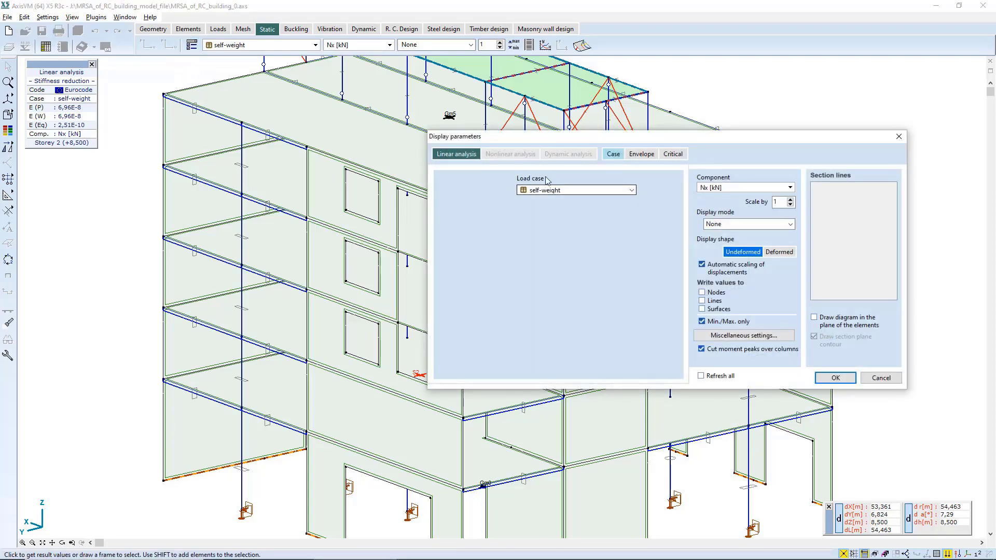
{"action": "left_click", "coordinate": [674, 154]}
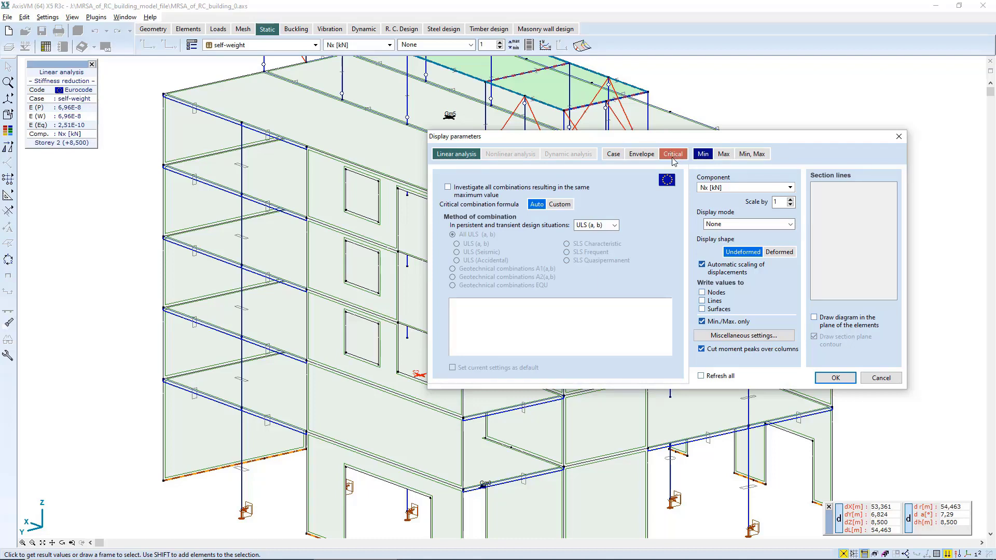
{"action": "left_click", "coordinate": [560, 205]}
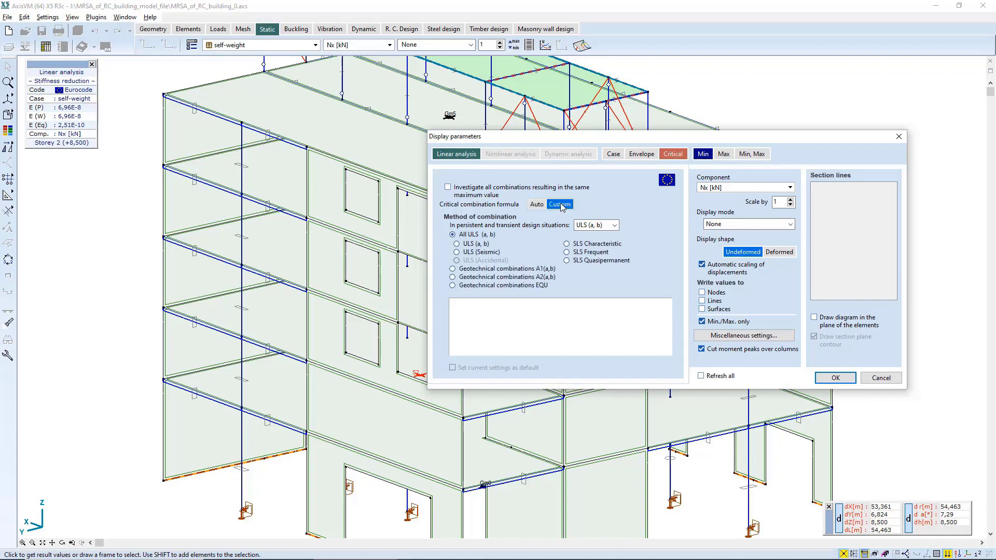
{"action": "left_click", "coordinate": [457, 252]}
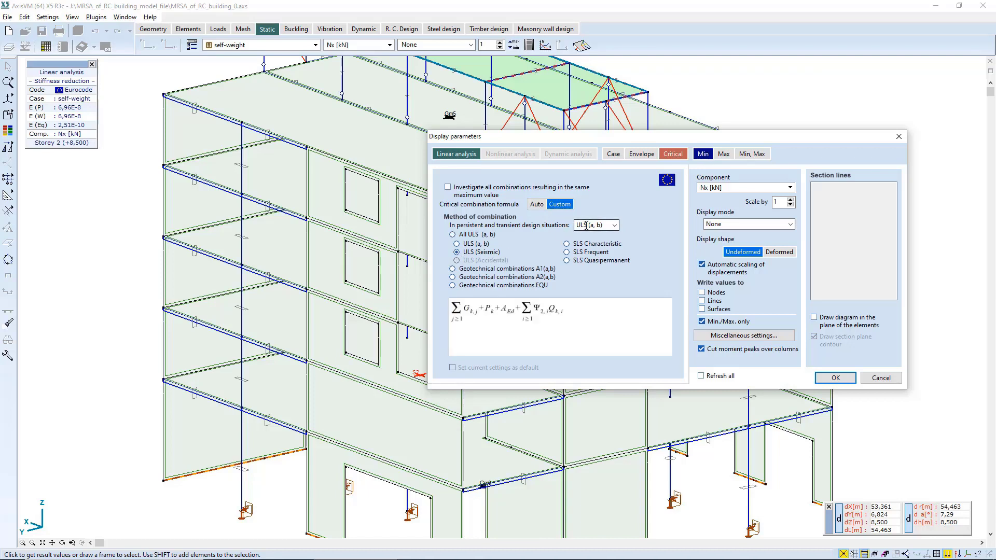
{"action": "left_click", "coordinate": [616, 227]}
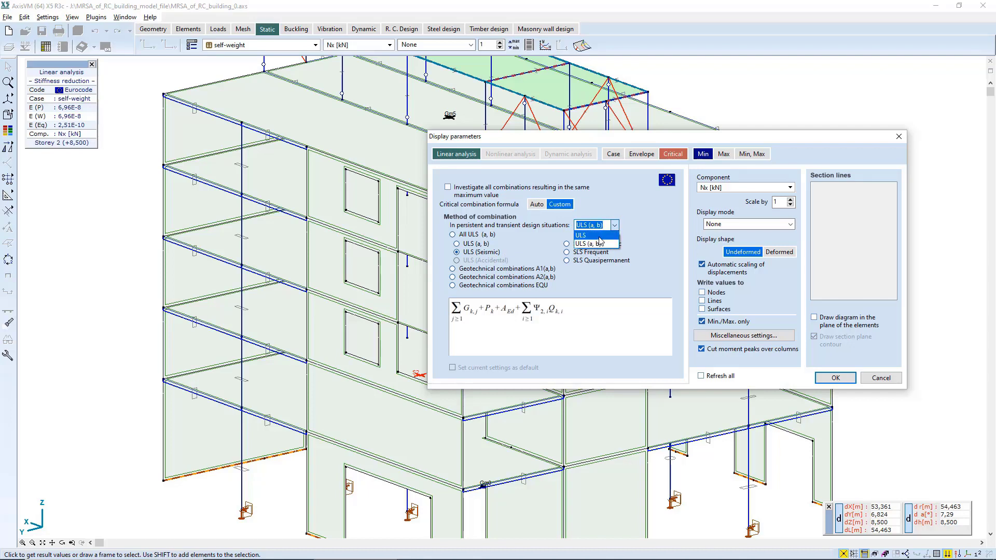
{"action": "left_click", "coordinate": [599, 237]}
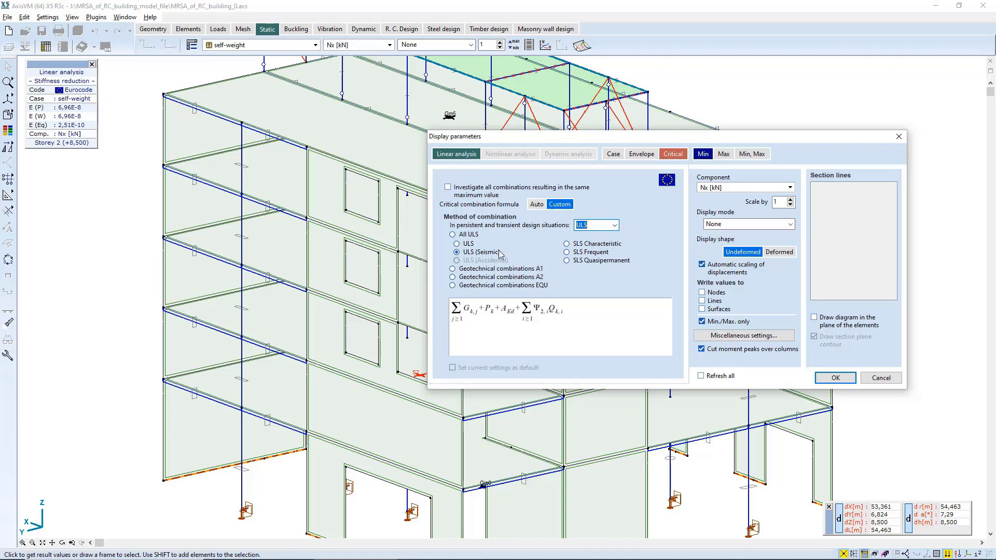
{"action": "left_click", "coordinate": [834, 379]}
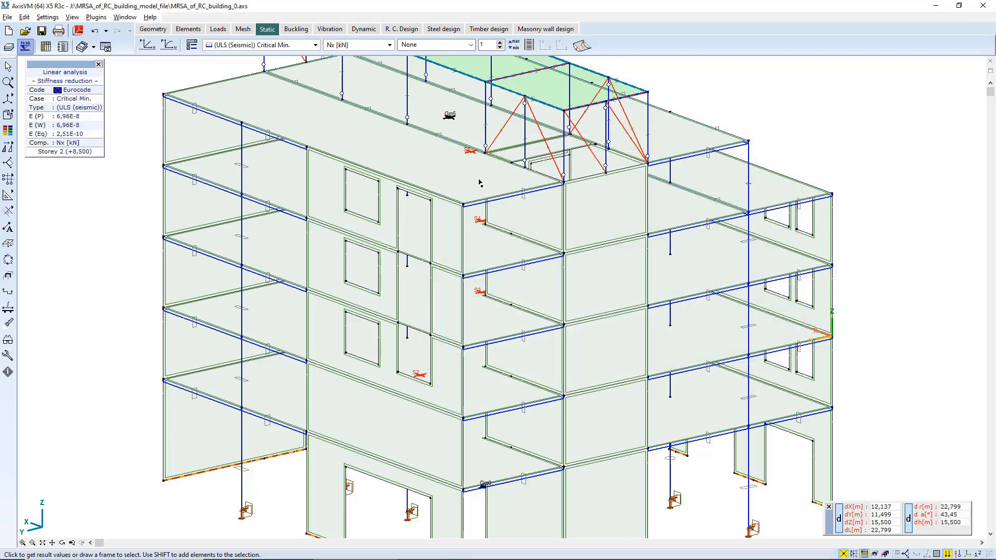
Look through the available critical combinations and select (ULS (Seismic)) Critical Min. as the displayed result case.
{"action": "scroll", "coordinate": [480, 182], "scroll_direction": "down", "scroll_amount": 3}
{"action": "middle_click_drag", "start_coordinate": [457, 145], "coordinate": [454, 197]}
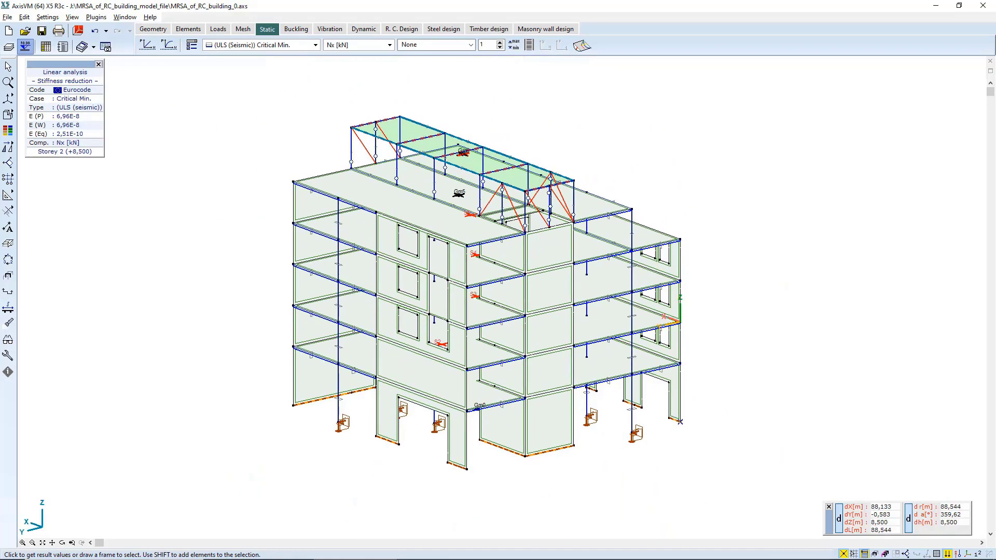
{"action": "left_click", "coordinate": [259, 45]}
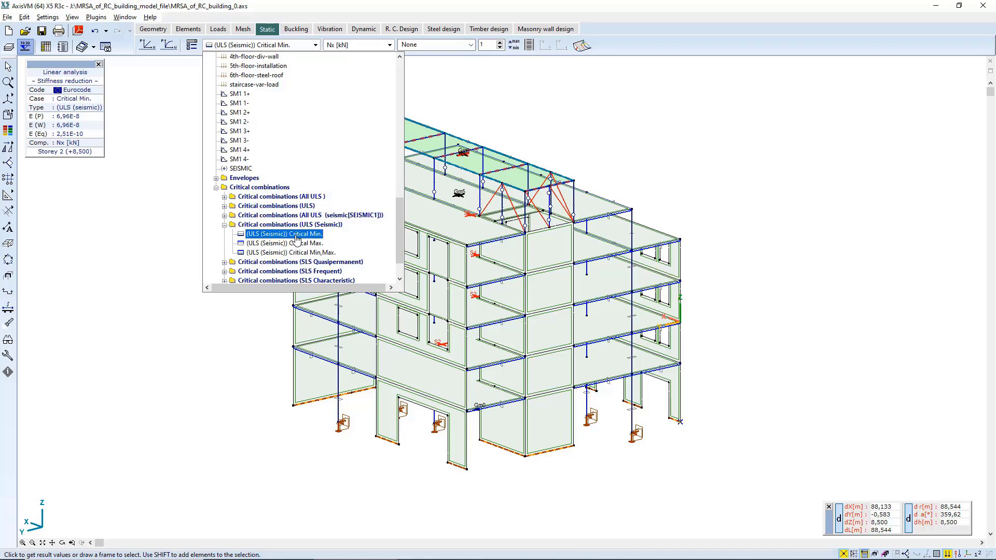
{"action": "left_click", "coordinate": [296, 236]}
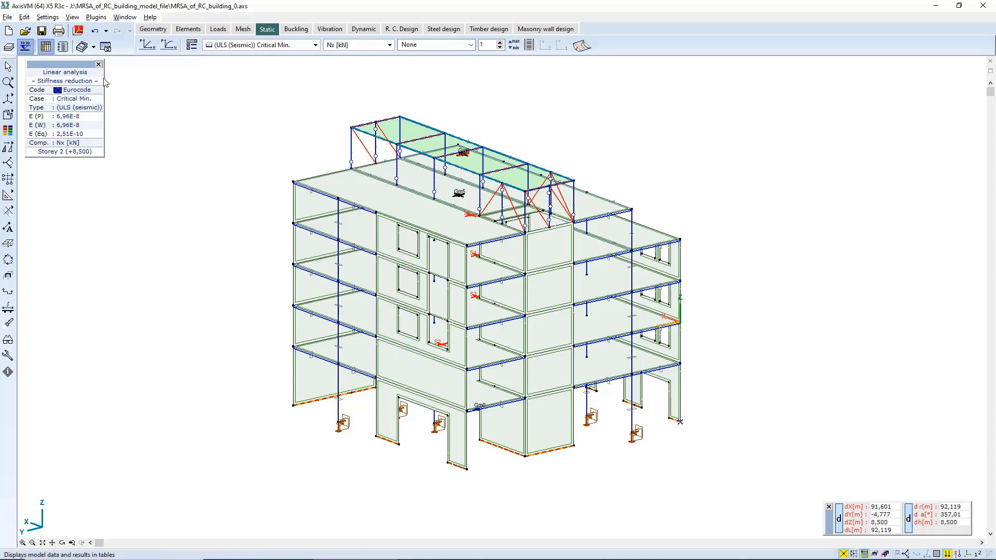
Open the result tables and review the seismic sensitivity of storeys for SM1.
{"action": "left_click", "coordinate": [331, 444]}
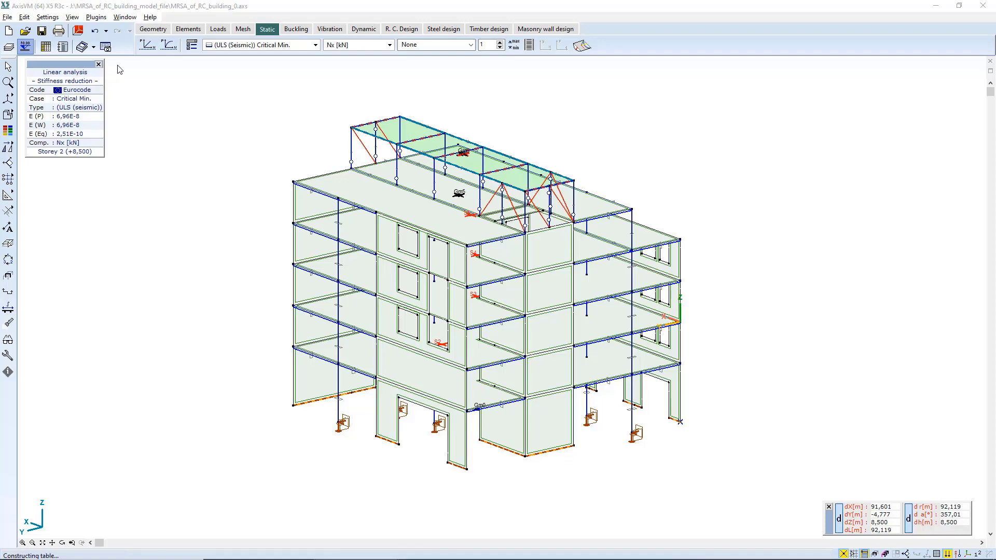
{"action": "scroll", "coordinate": [83, 315], "scroll_direction": "down", "scroll_amount": 4}
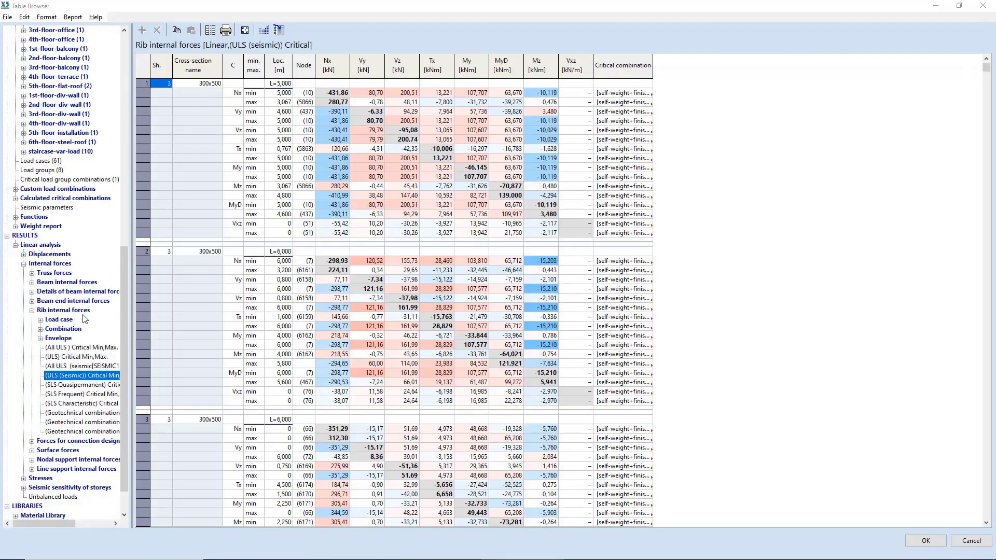
{"action": "scroll", "coordinate": [84, 318], "scroll_direction": "down", "scroll_amount": 2}
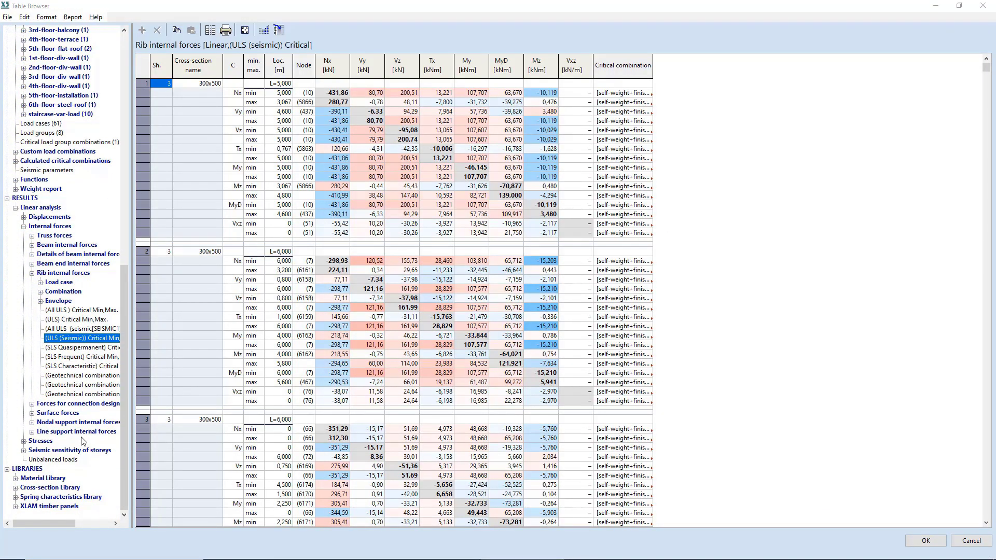
{"action": "left_click", "coordinate": [23, 451]}
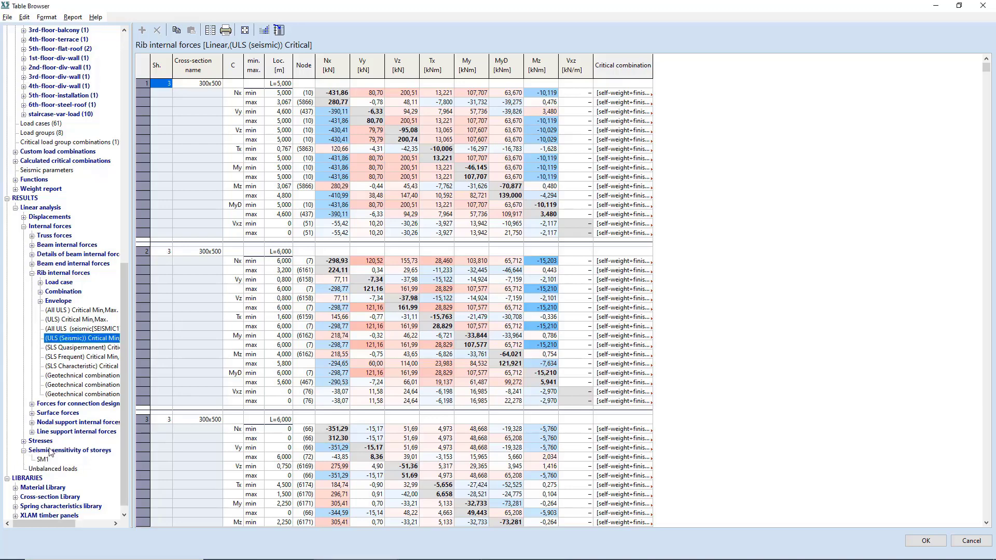
{"action": "left_click", "coordinate": [42, 459]}
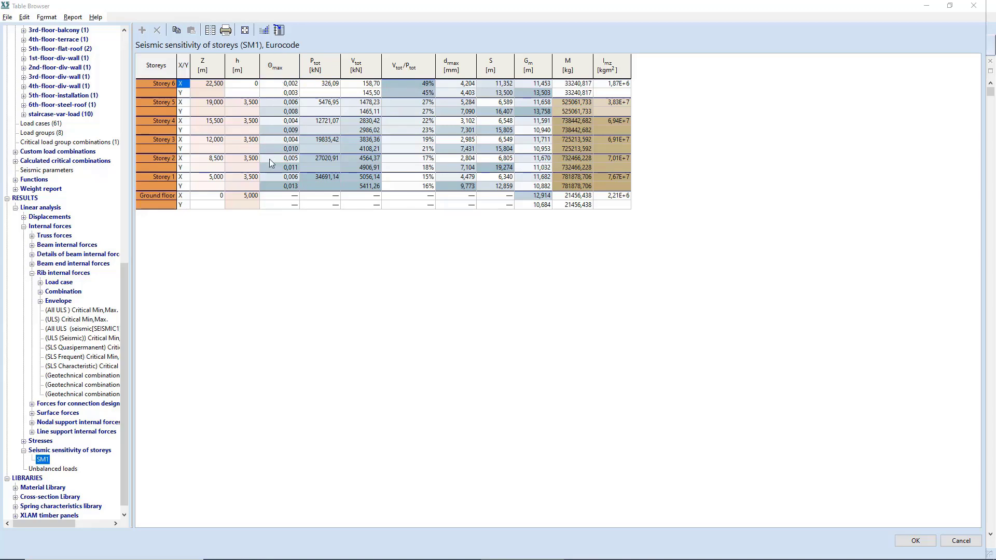
{"action": "left_click", "coordinate": [916, 541]}
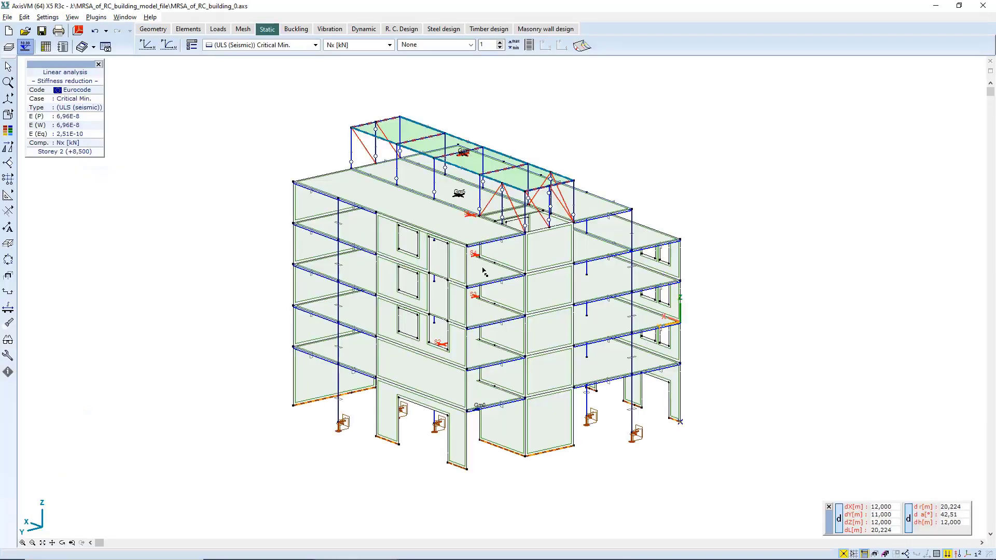
Show the building in wireframe and display the beam flexural moment My as 2D isosurfaces.
{"action": "middle_click_drag", "start_coordinate": [705, 234], "coordinate": [241, 296]}
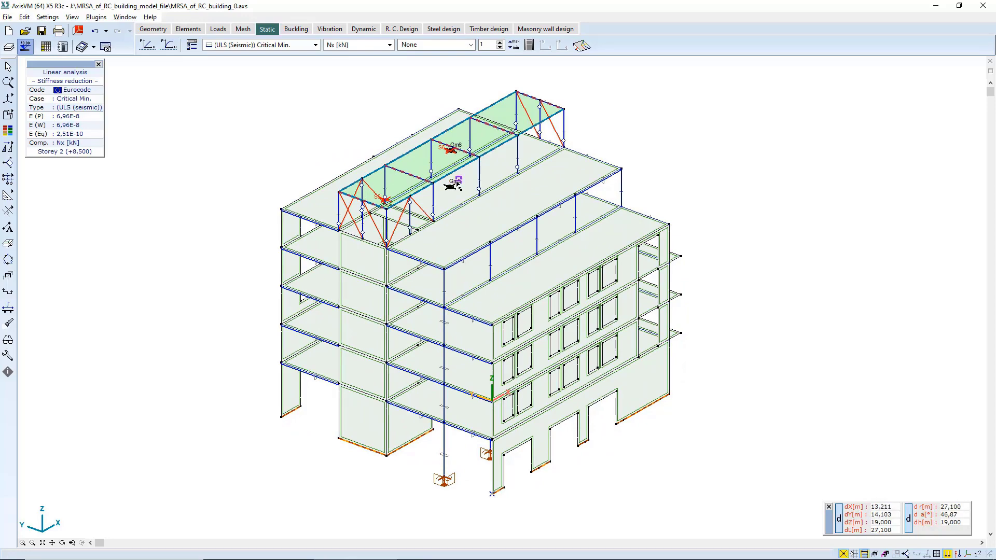
{"action": "scroll", "coordinate": [442, 196], "scroll_direction": "up", "scroll_amount": 4}
{"action": "scroll", "coordinate": [444, 192], "scroll_direction": "down", "scroll_amount": 4}
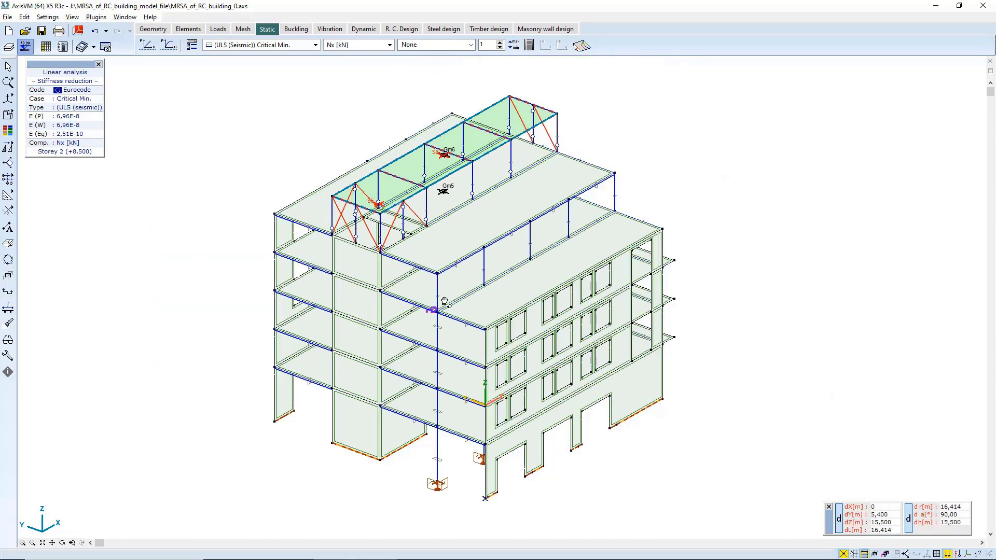
{"action": "middle_click_drag", "start_coordinate": [435, 308], "coordinate": [438, 61]}
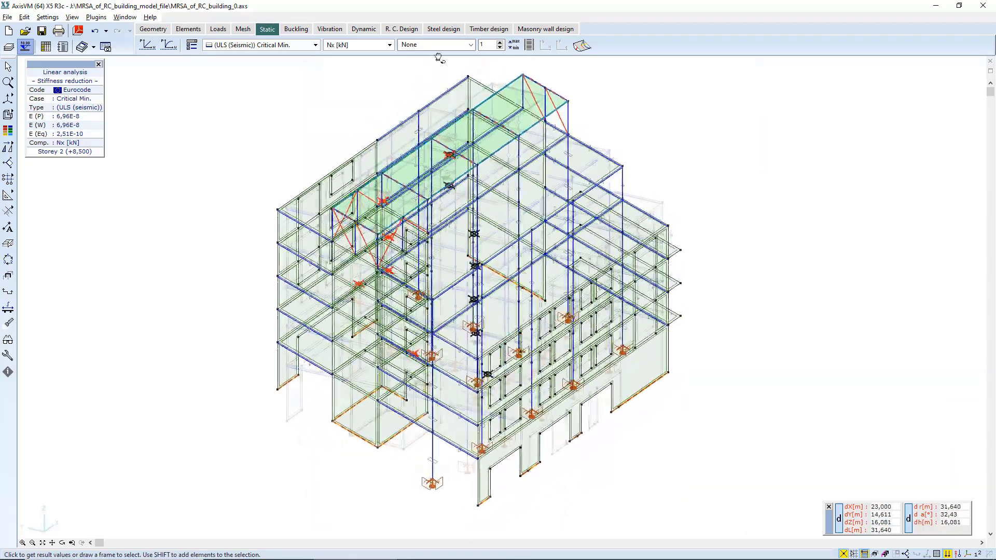
{"action": "left_click", "coordinate": [326, 46]}
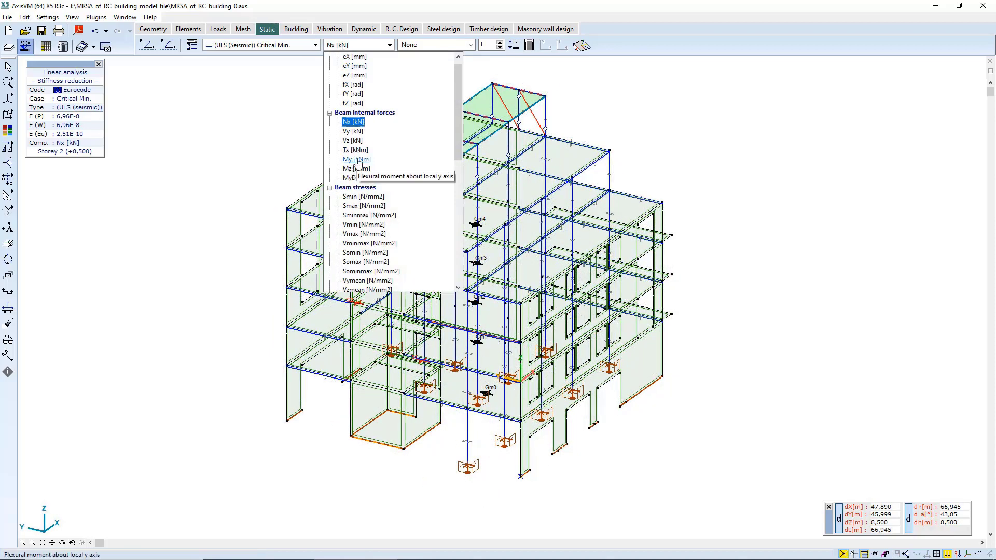
{"action": "left_click", "coordinate": [357, 160]}
{"action": "left_click", "coordinate": [430, 44]}
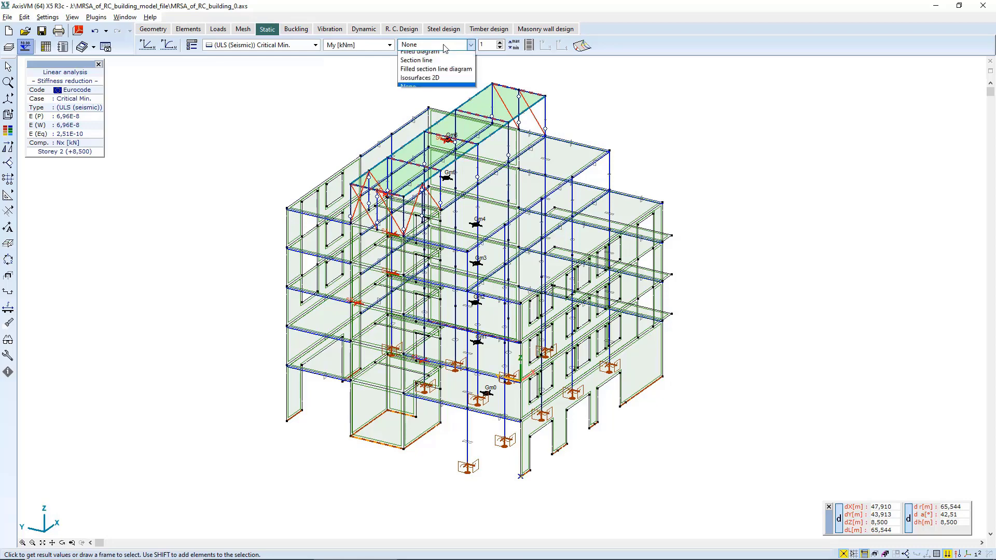
{"action": "left_click", "coordinate": [424, 90]}
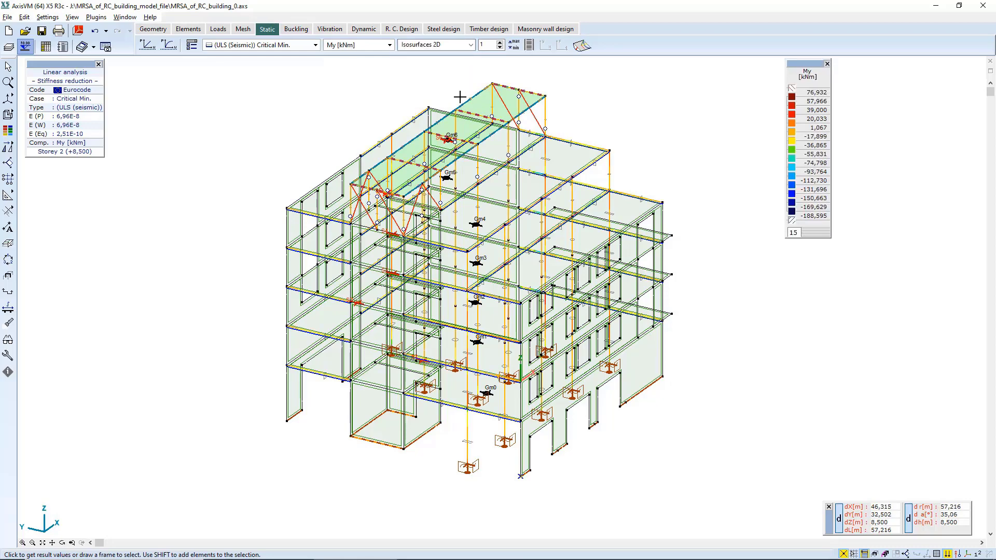
Display My as a diagram for (ULS (Seismic)) Critical Min,Max. and open the cross-section internal forces of the front ground-floor column.
{"action": "left_click", "coordinate": [285, 45]}
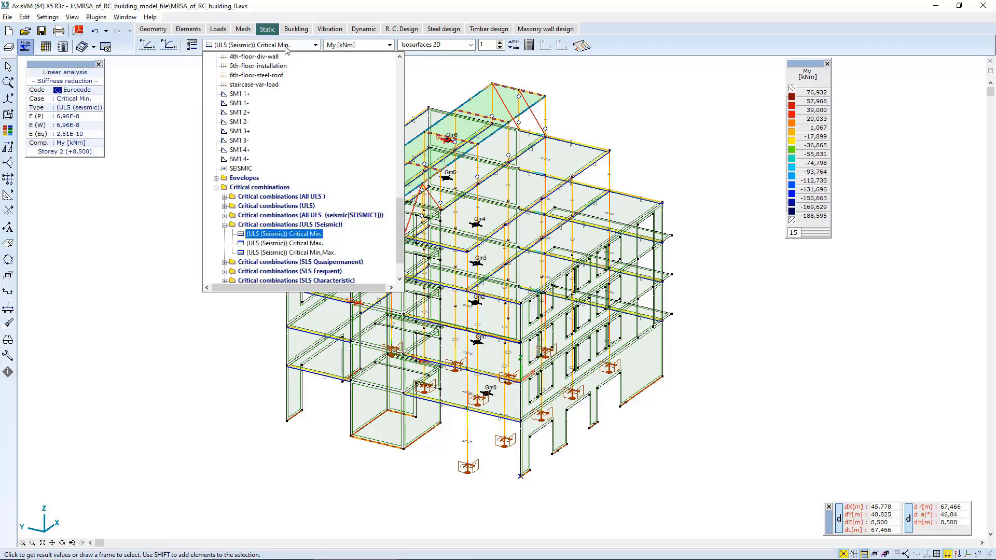
{"action": "left_click", "coordinate": [302, 259]}
{"action": "mouse_move", "coordinate": [622, 372]}
{"action": "middle_mouse_down", "text": "alt"}
{"action": "mouse_move", "coordinate": [706, 254]}
{"action": "mouse_move", "coordinate": [741, 249]}
{"action": "mouse_move", "coordinate": [703, 352]}
{"action": "mouse_move", "coordinate": [607, 363]}
{"action": "middle_mouse_up", "text": "alt"}
{"action": "scroll", "coordinate": [607, 363], "scroll_direction": "up", "scroll_amount": 1}
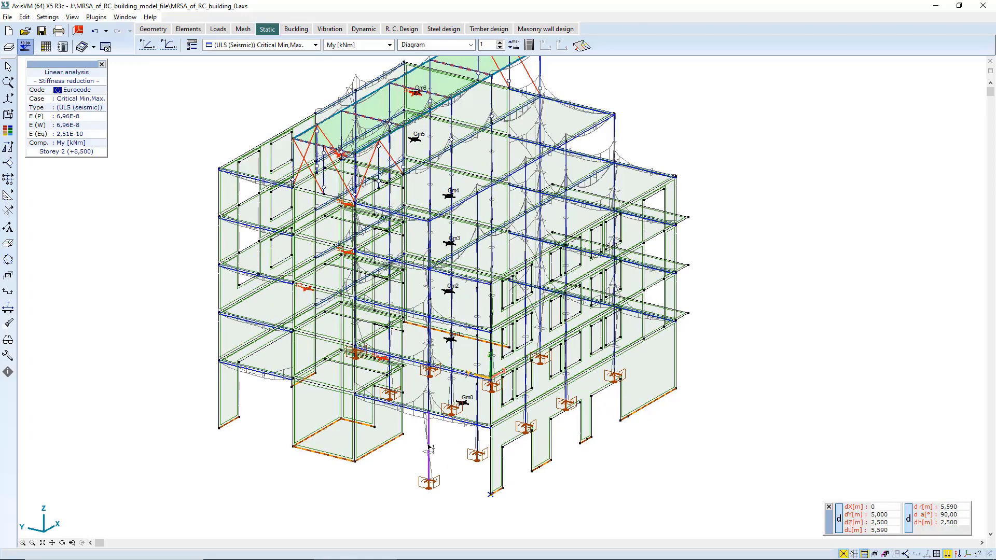
{"action": "left_click", "coordinate": [429, 447]}
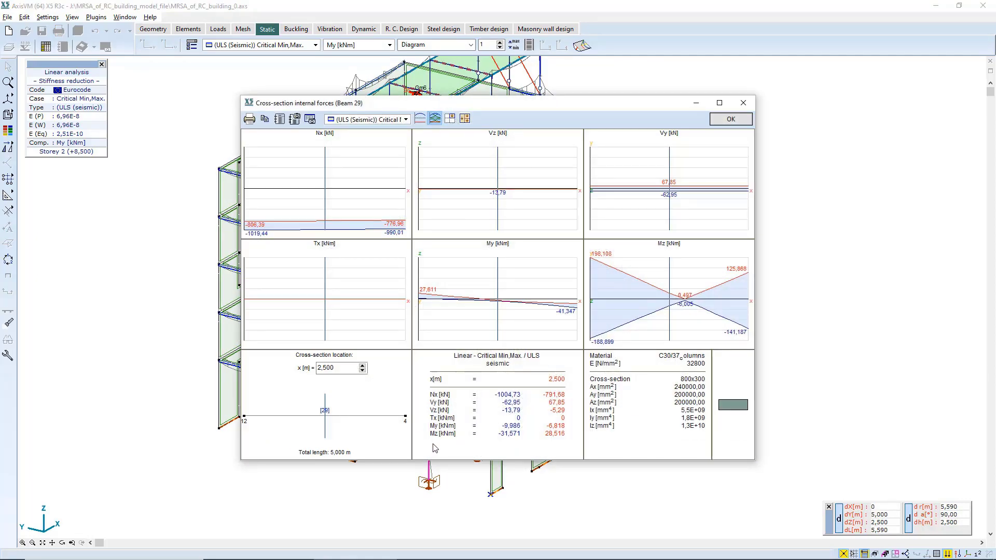